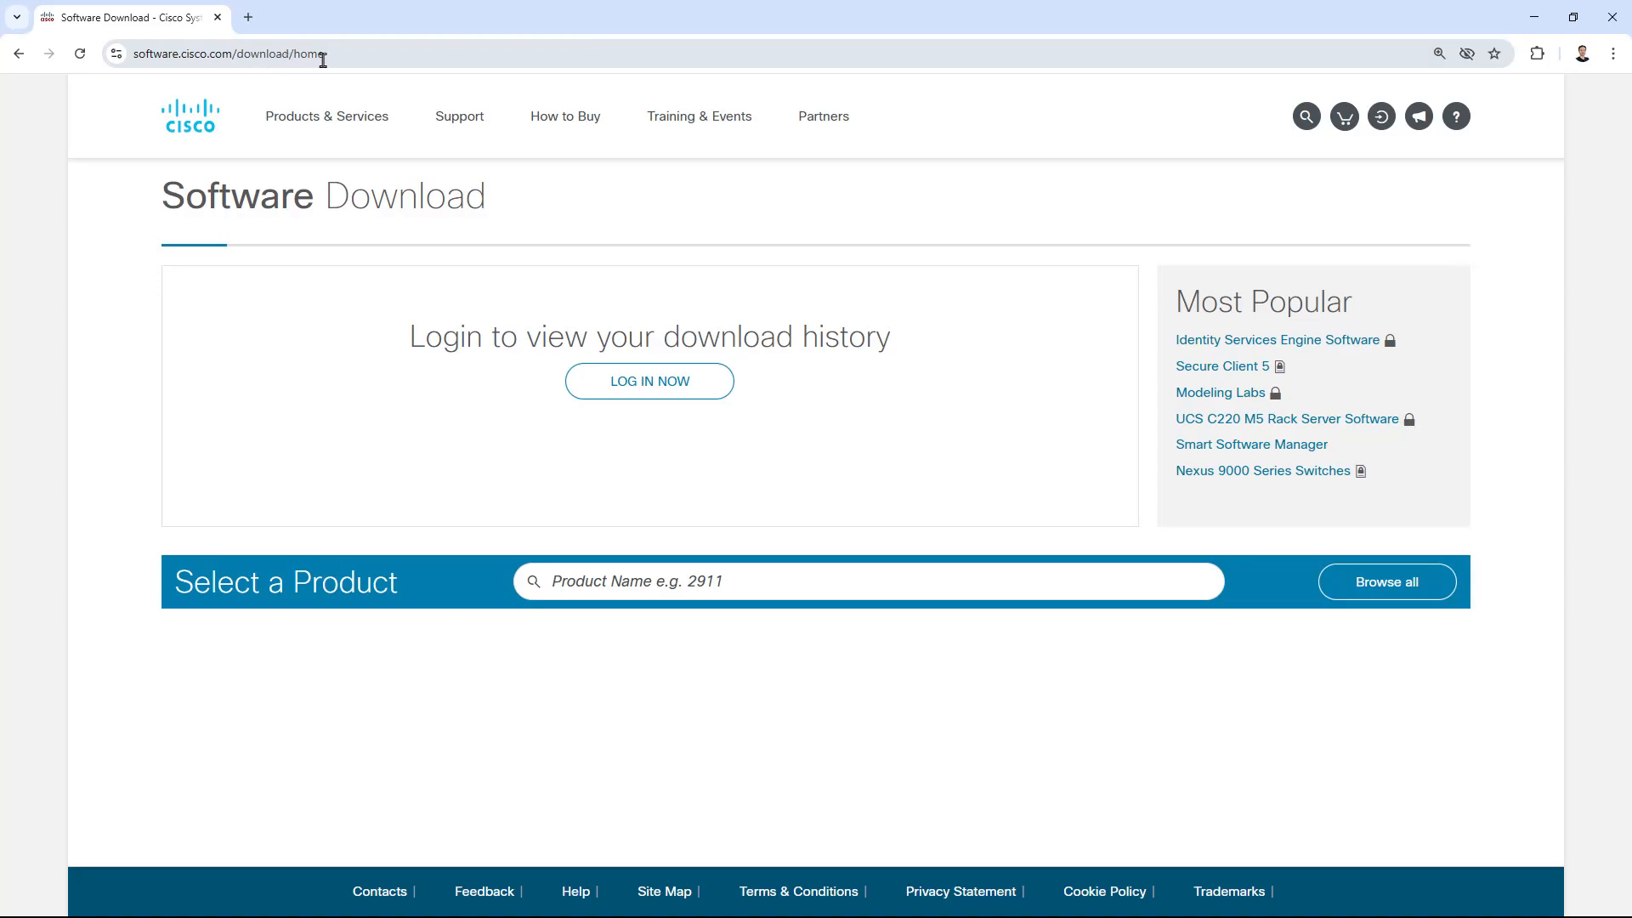
# Find the Firepower 1140 Security Appliance on the download site and open its Firepower Coverage and Content Updates.
pyautogui.click(630, 585)
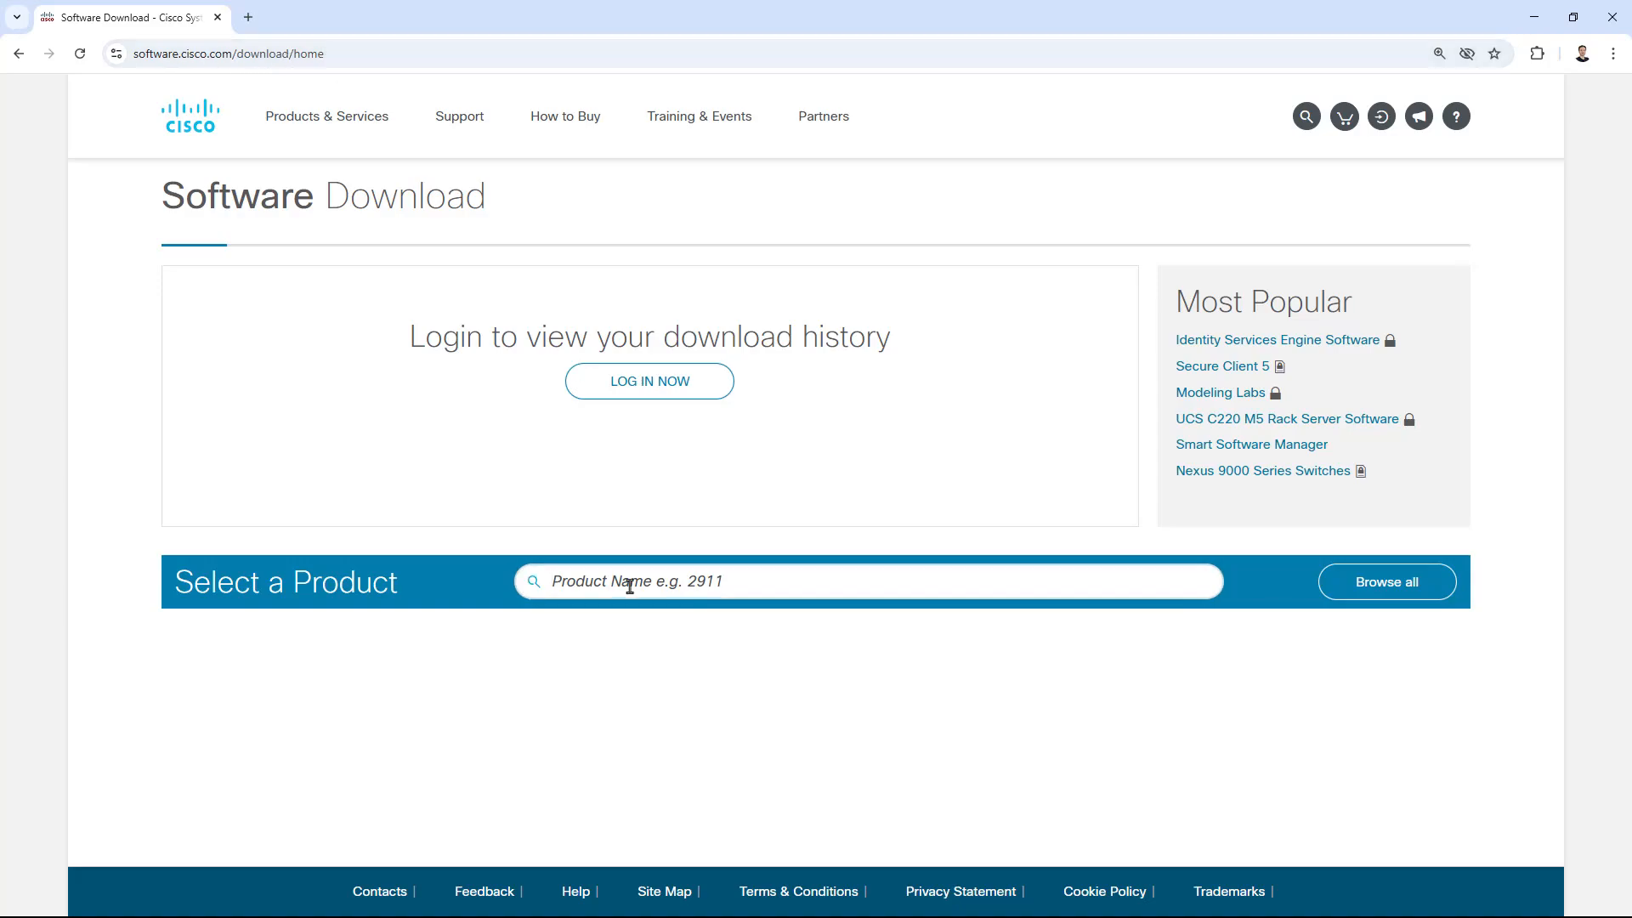
pyautogui.write('firepower 1140')
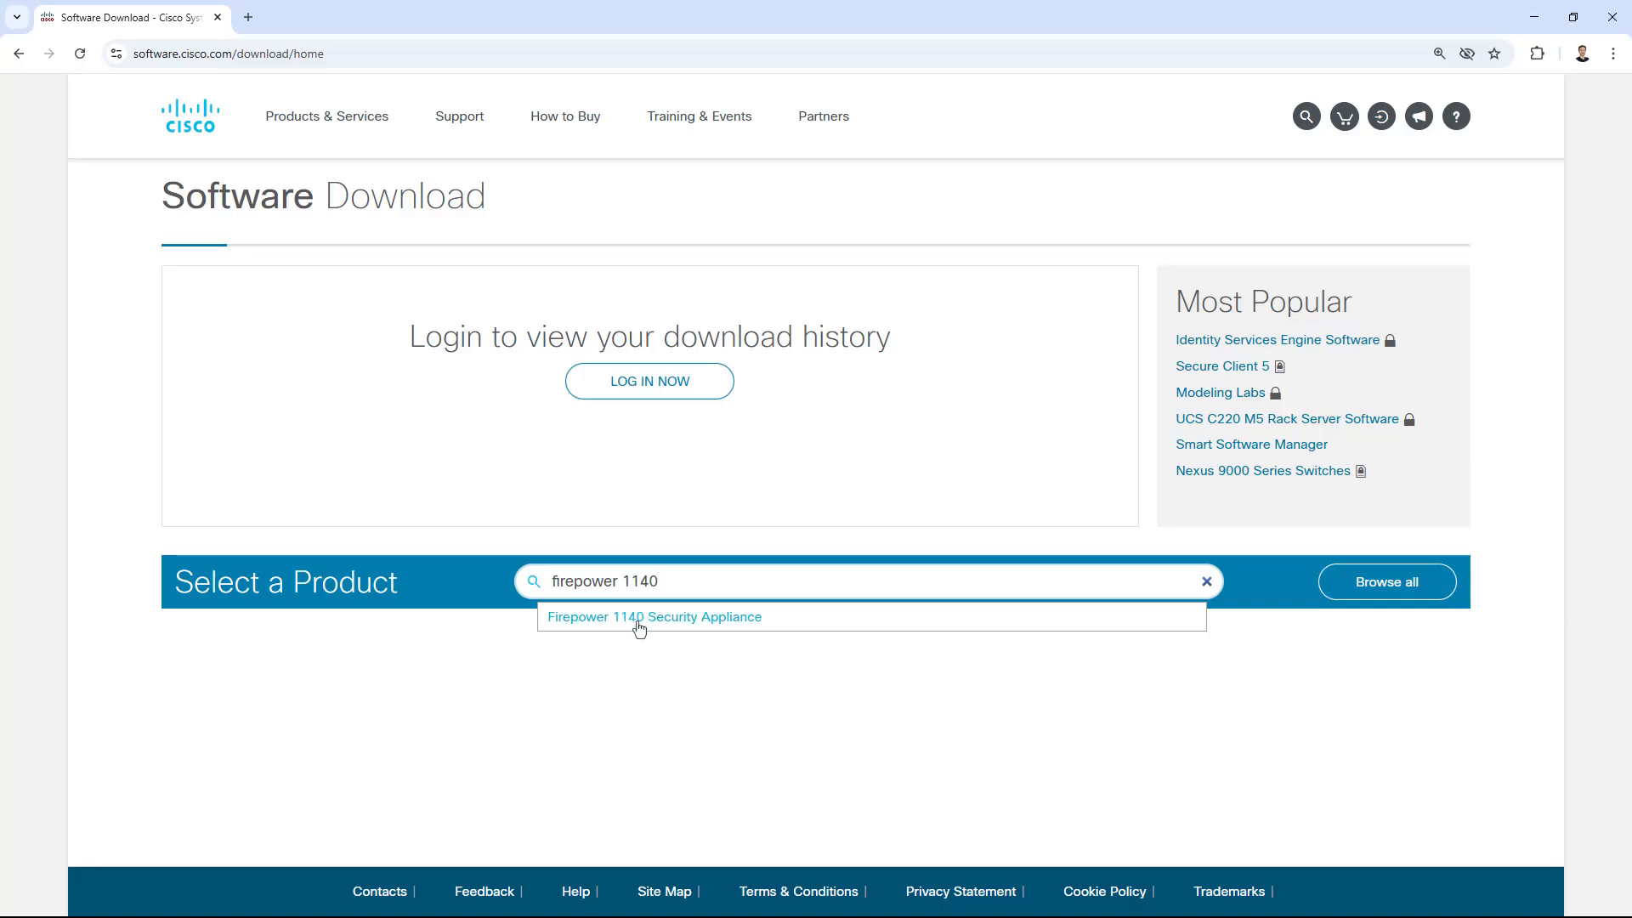
pyautogui.click(719, 625)
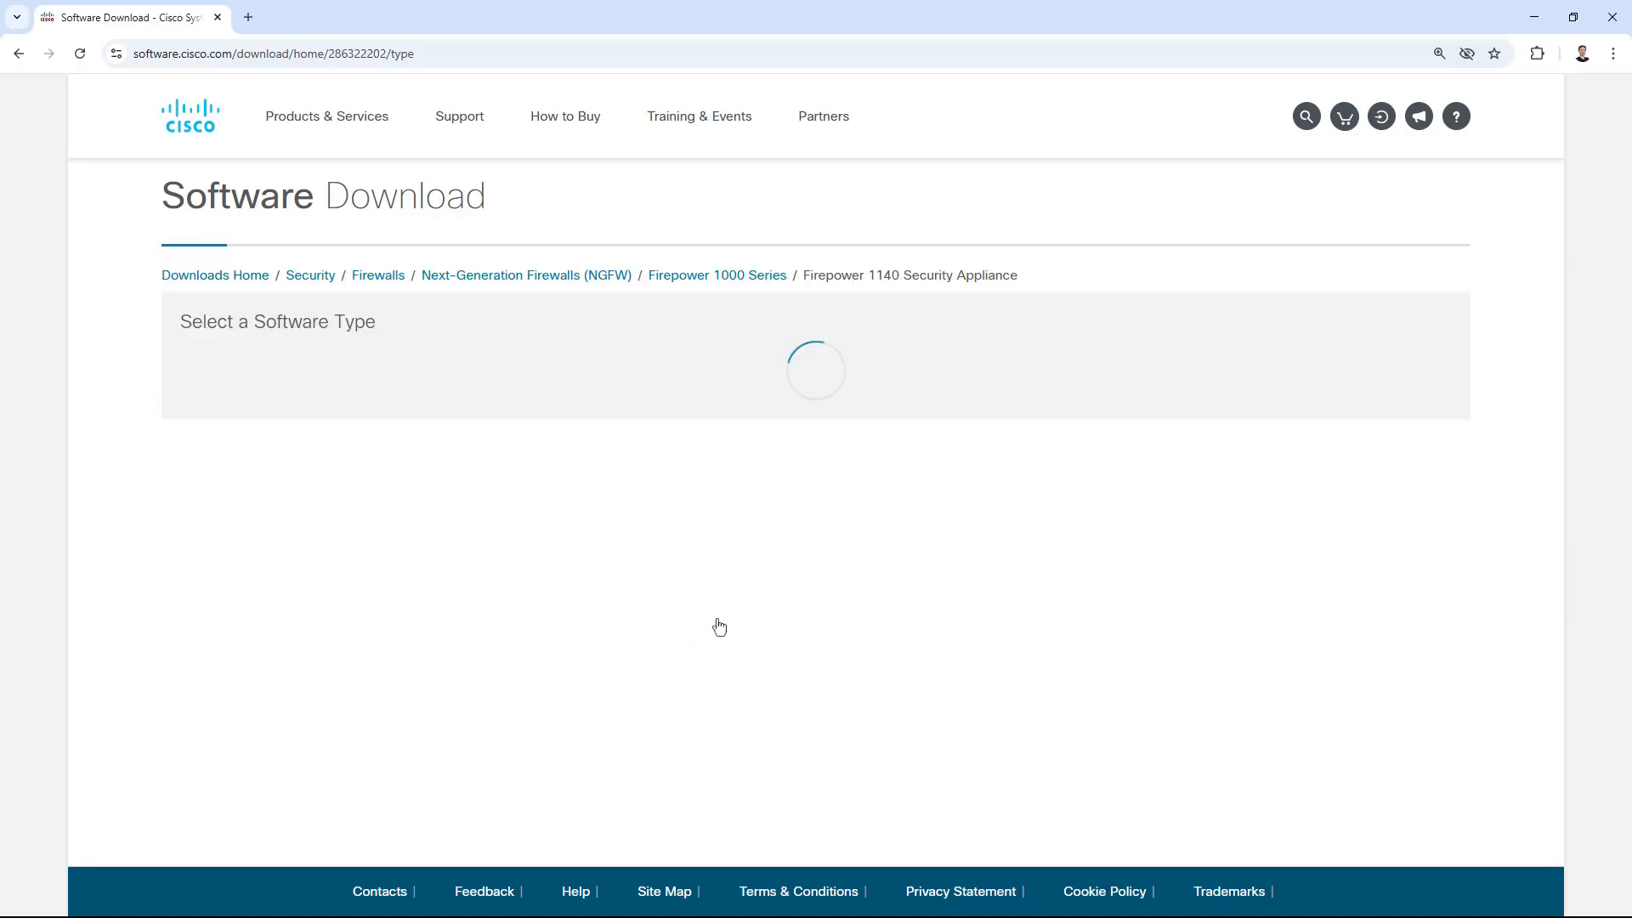
pyautogui.hotkey('ctrl', '+')
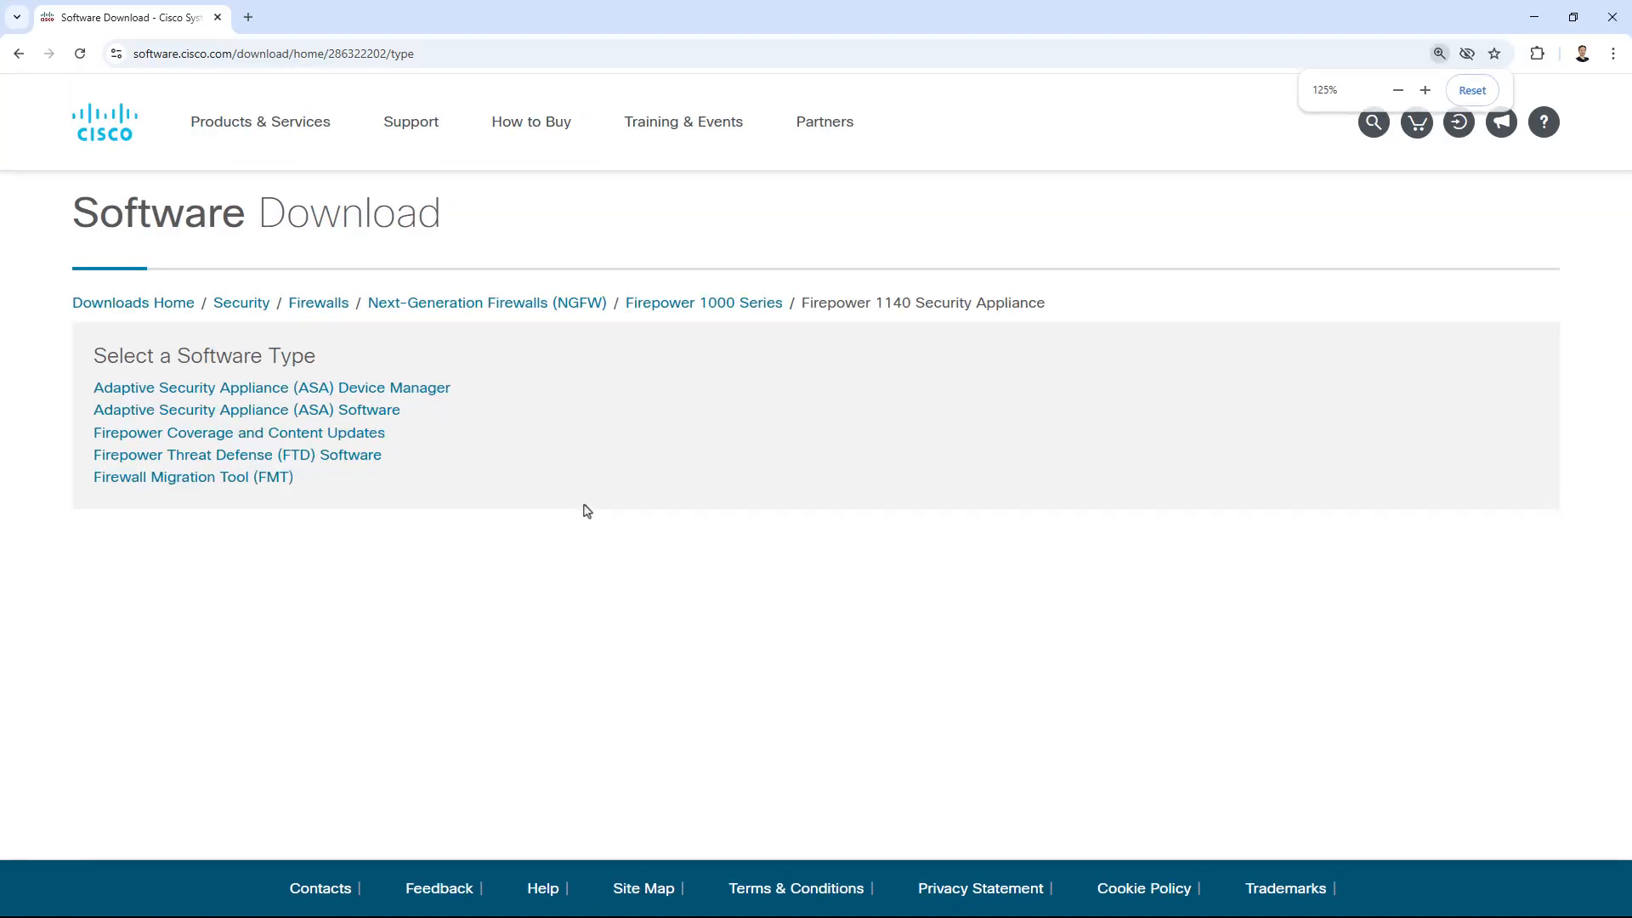
pyautogui.hotkey('ctrl', '+')
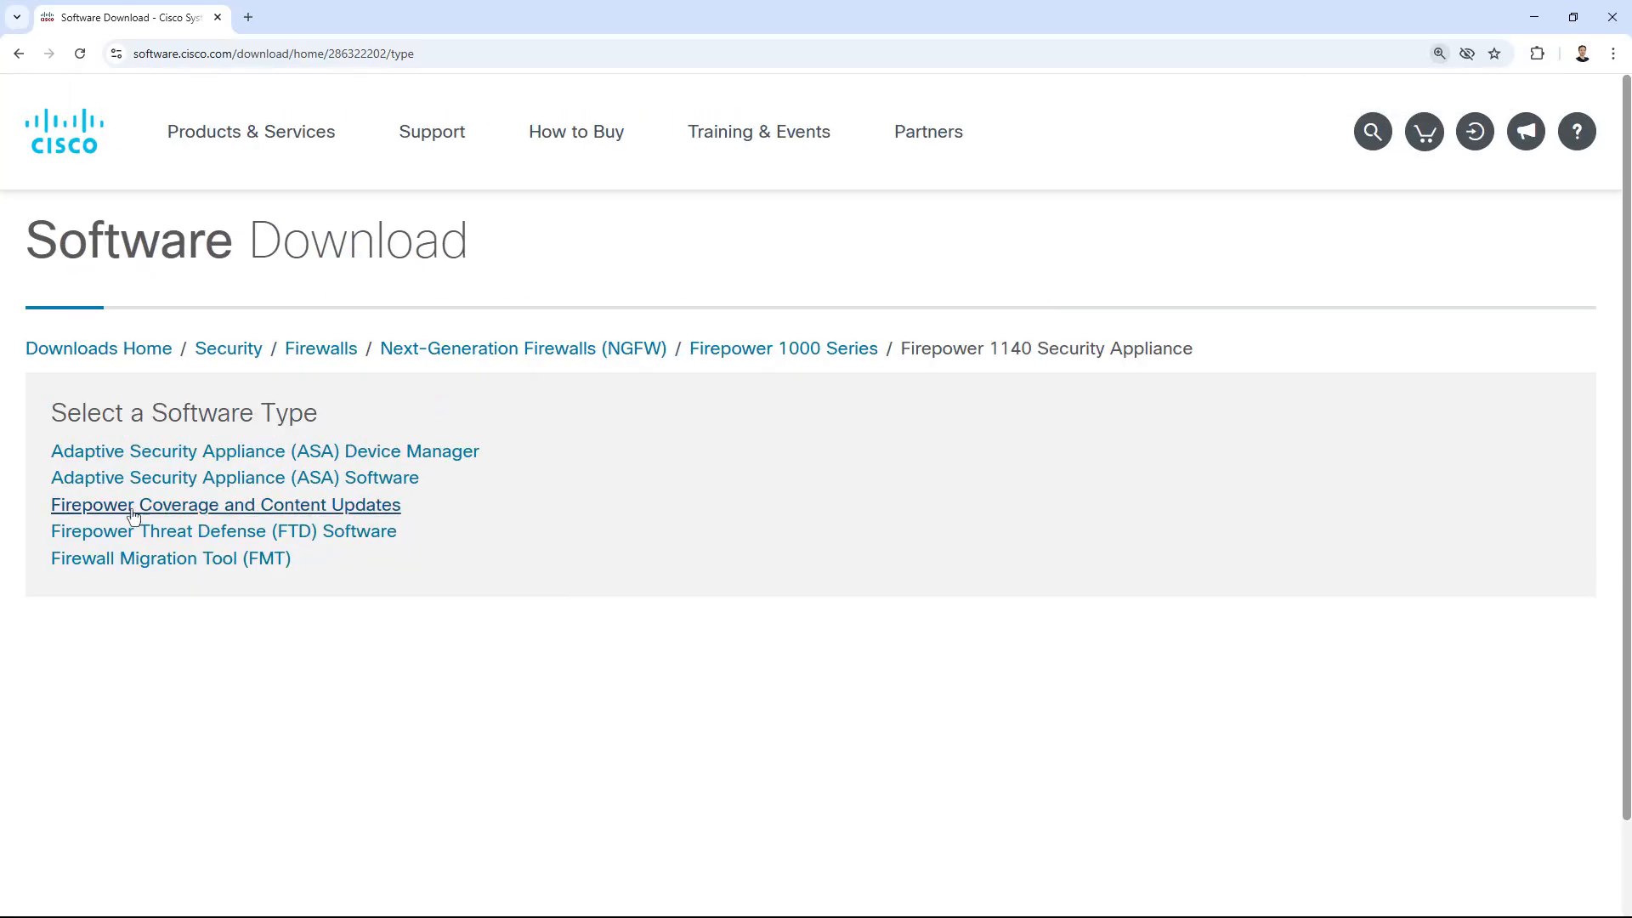
pyautogui.click(341, 507)
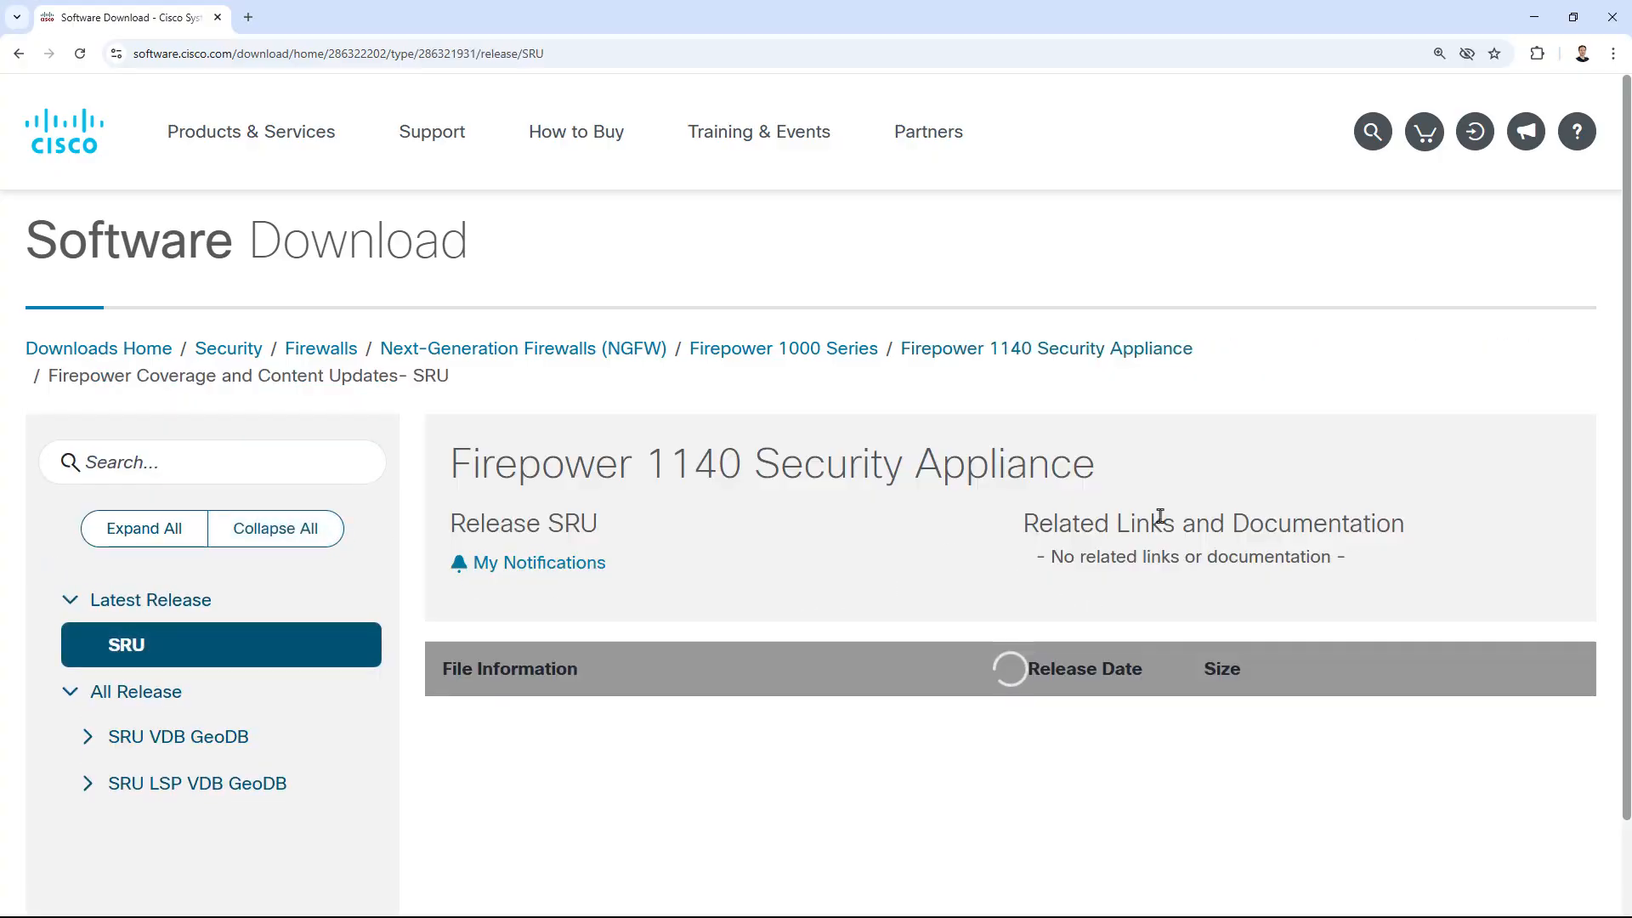
pyautogui.scroll(-2, 1161, 517)
pyautogui.hotkey('ctrl', '-')
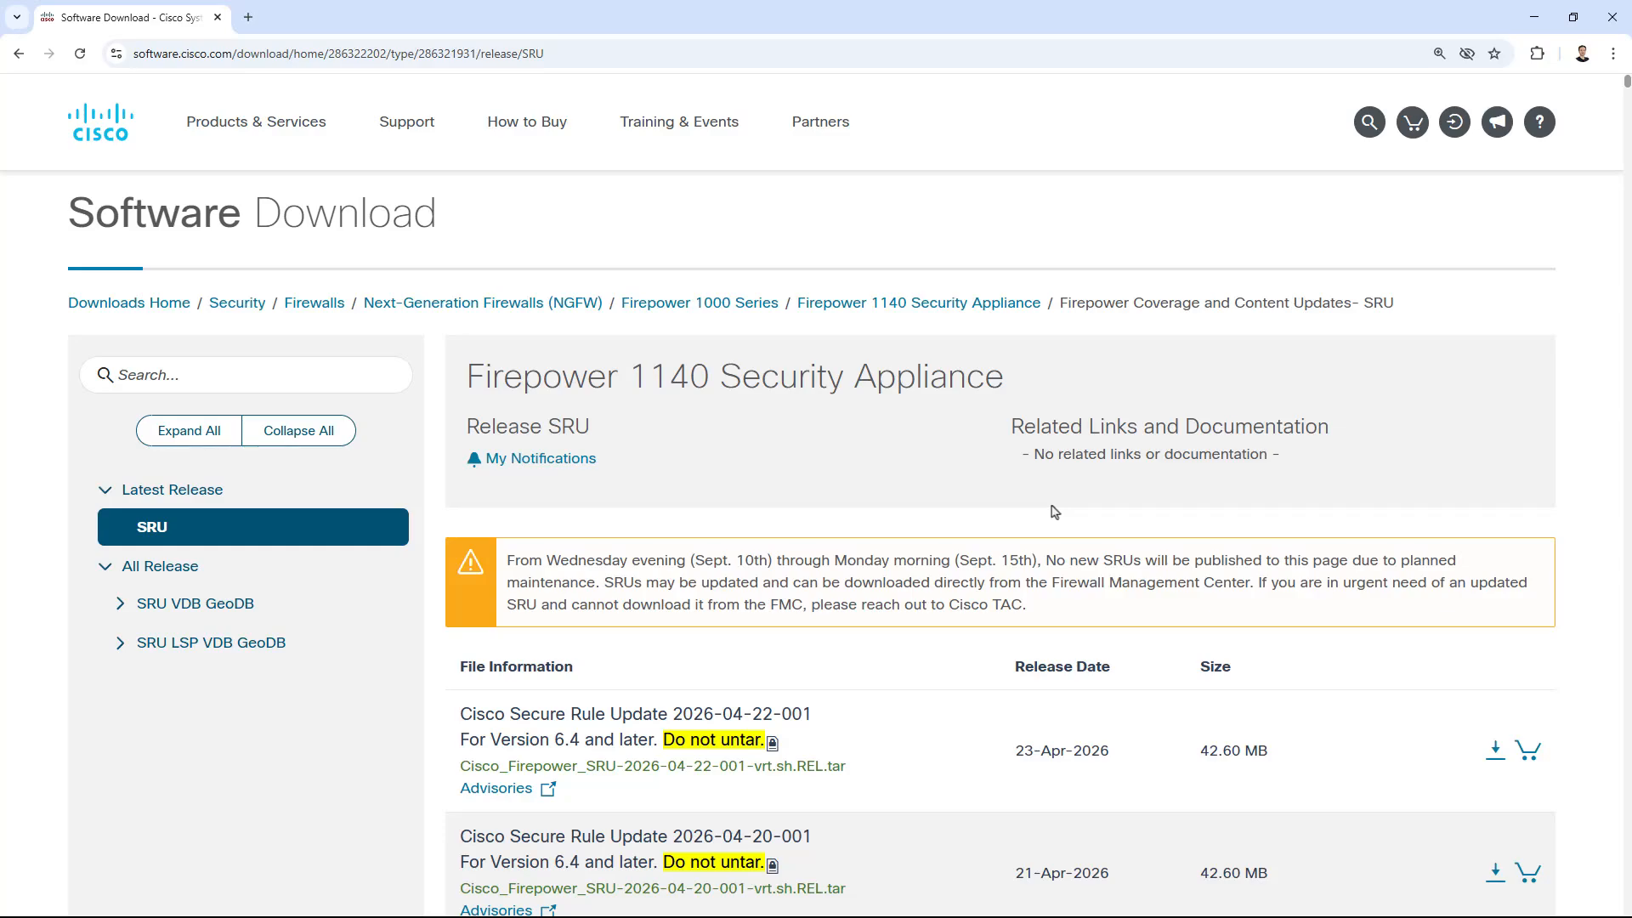
pyautogui.scroll(-1, 900, 633)
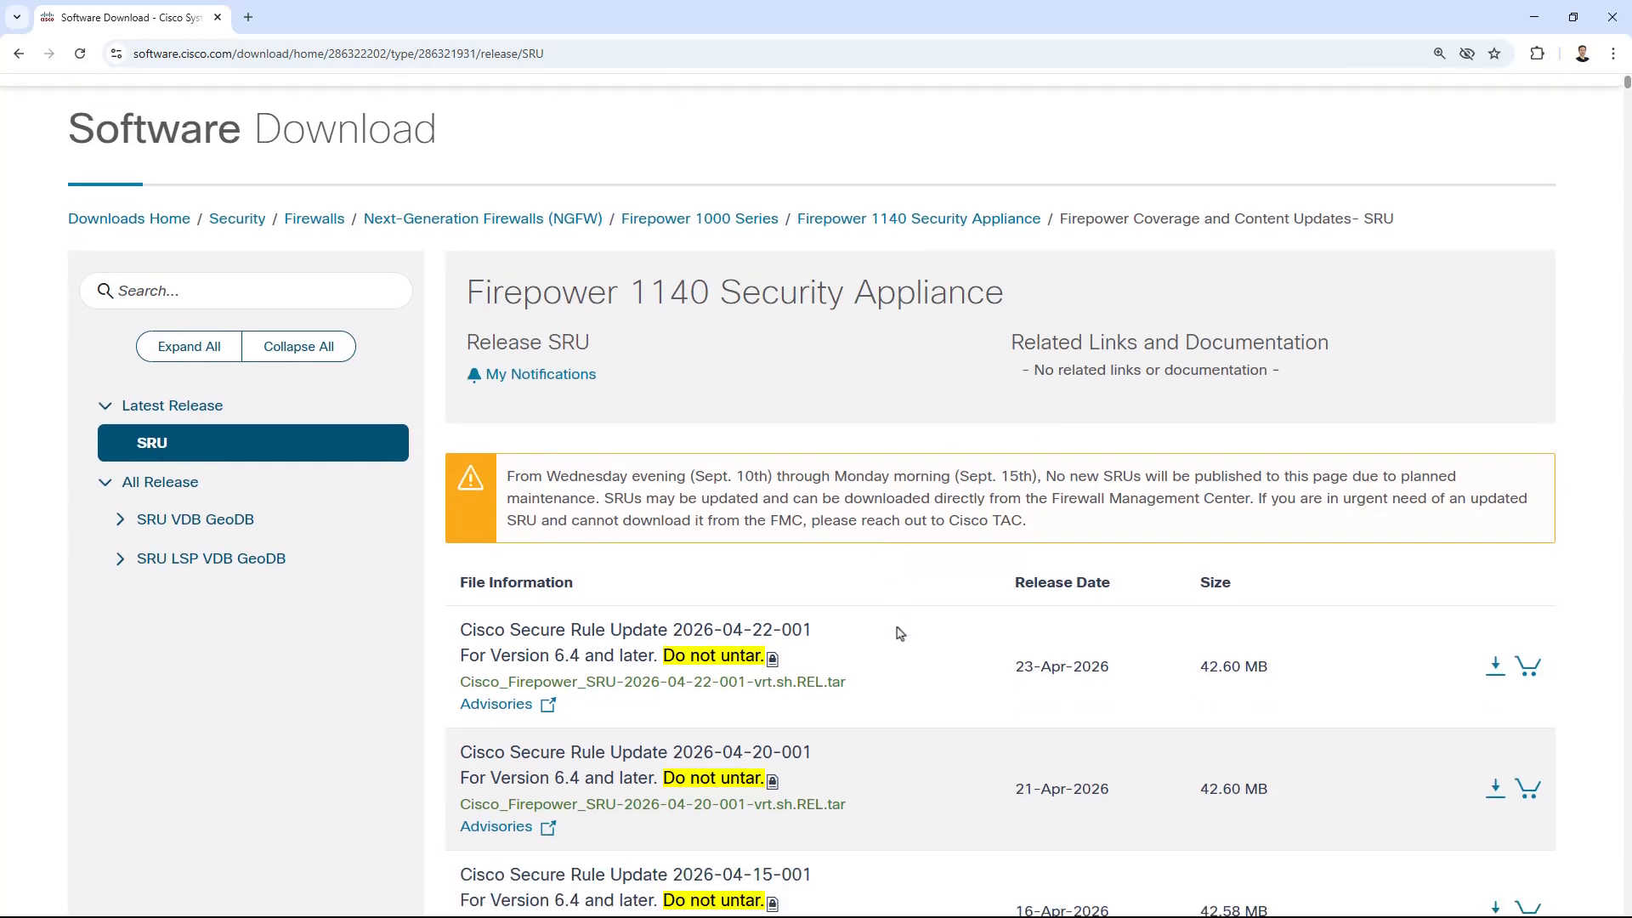
pyautogui.scroll(-2, 906, 672)
pyautogui.moveTo(777, 466)
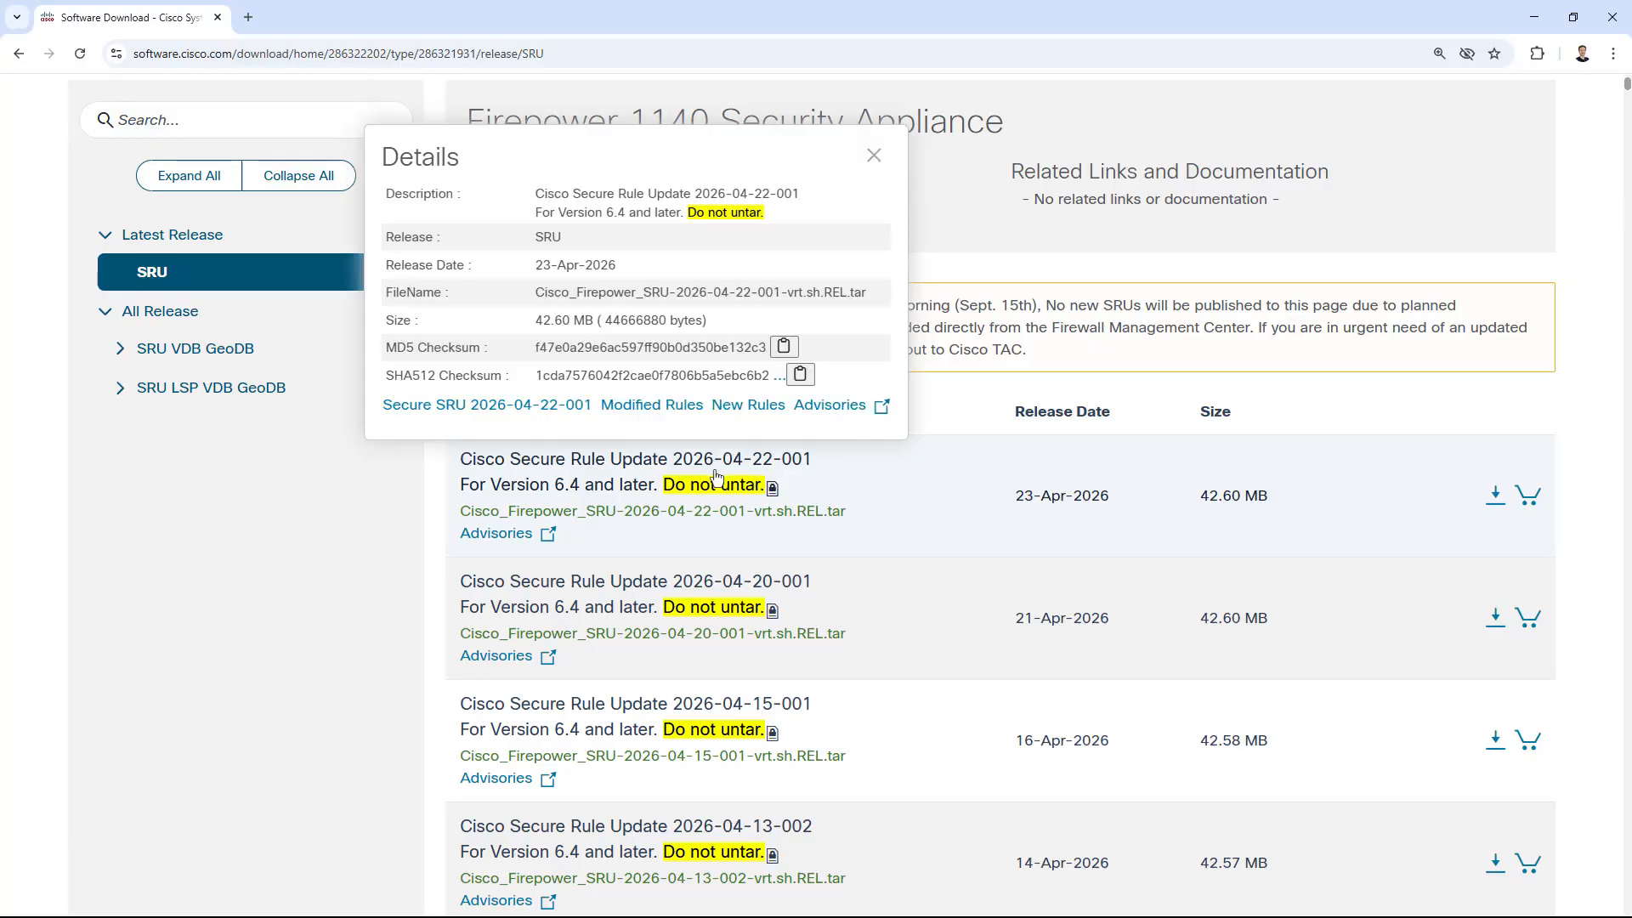
pyautogui.moveTo(775, 595)
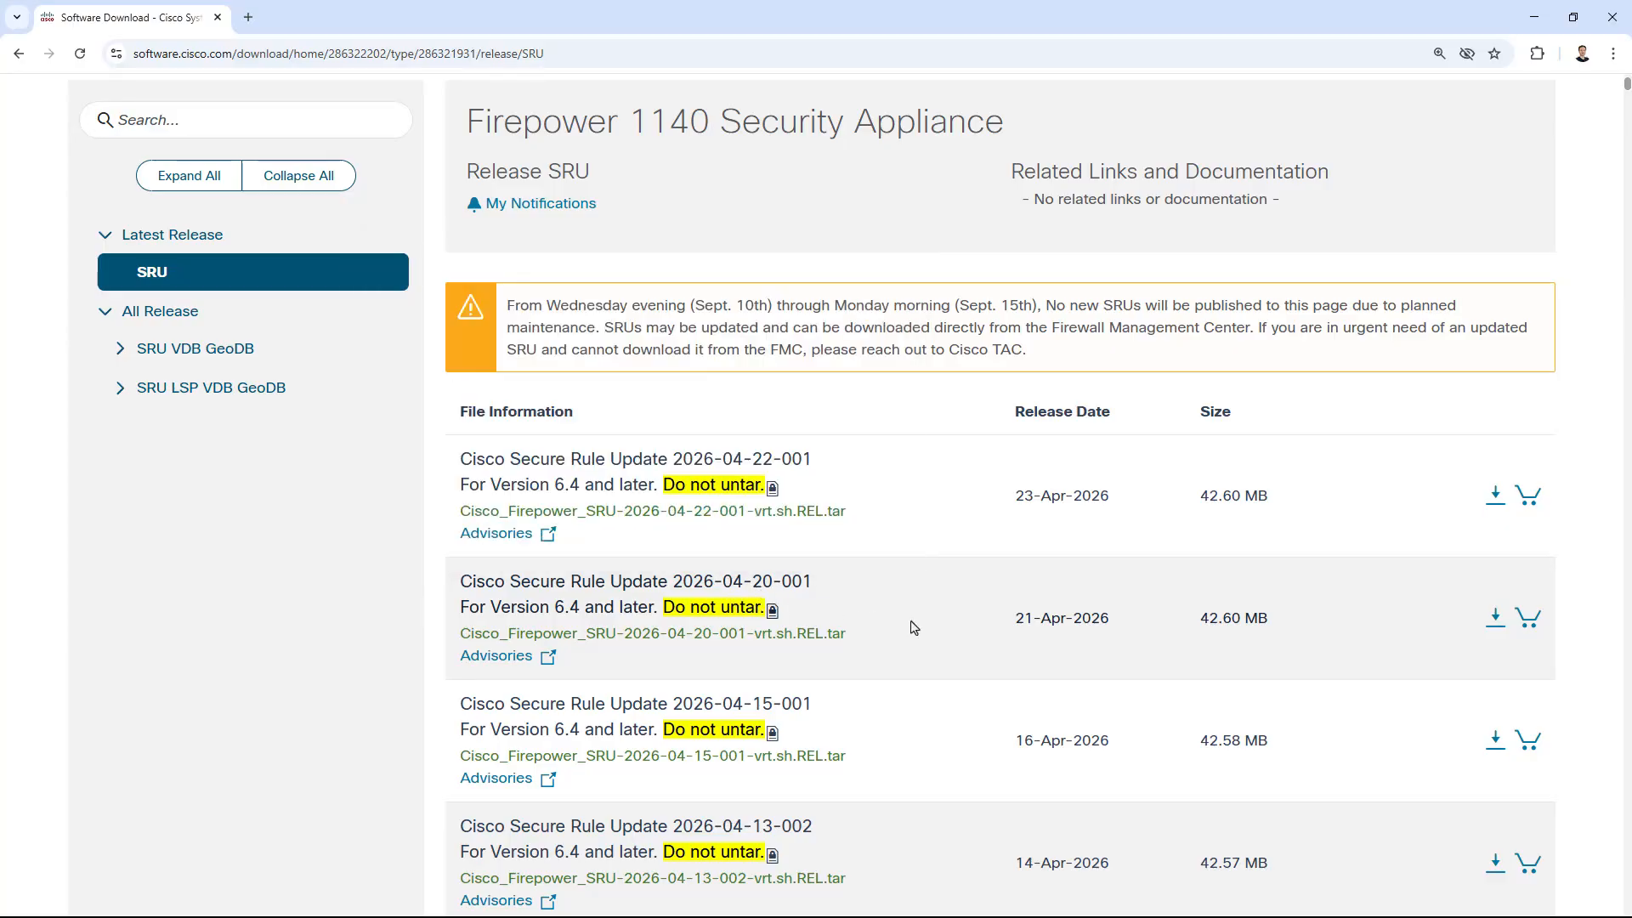
# Browse the GeoDB, VDB and LSP releases in the SRU LSP VDB GeoDB group.
pyautogui.click(120, 396)
pyautogui.click(175, 428)
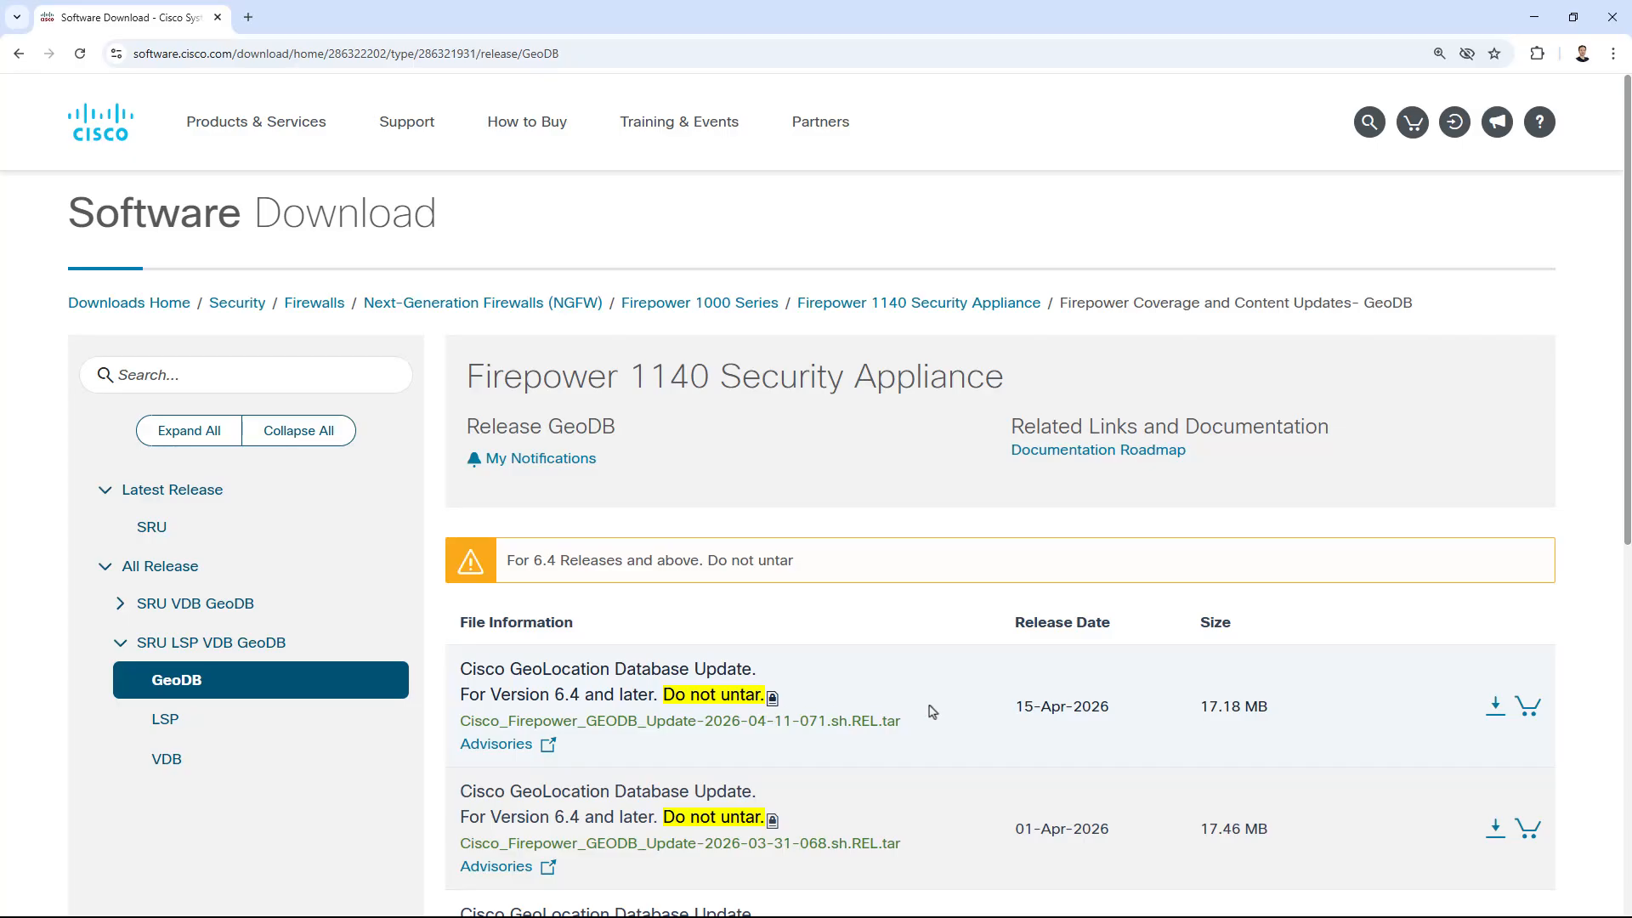
pyautogui.scroll(-1, 933, 711)
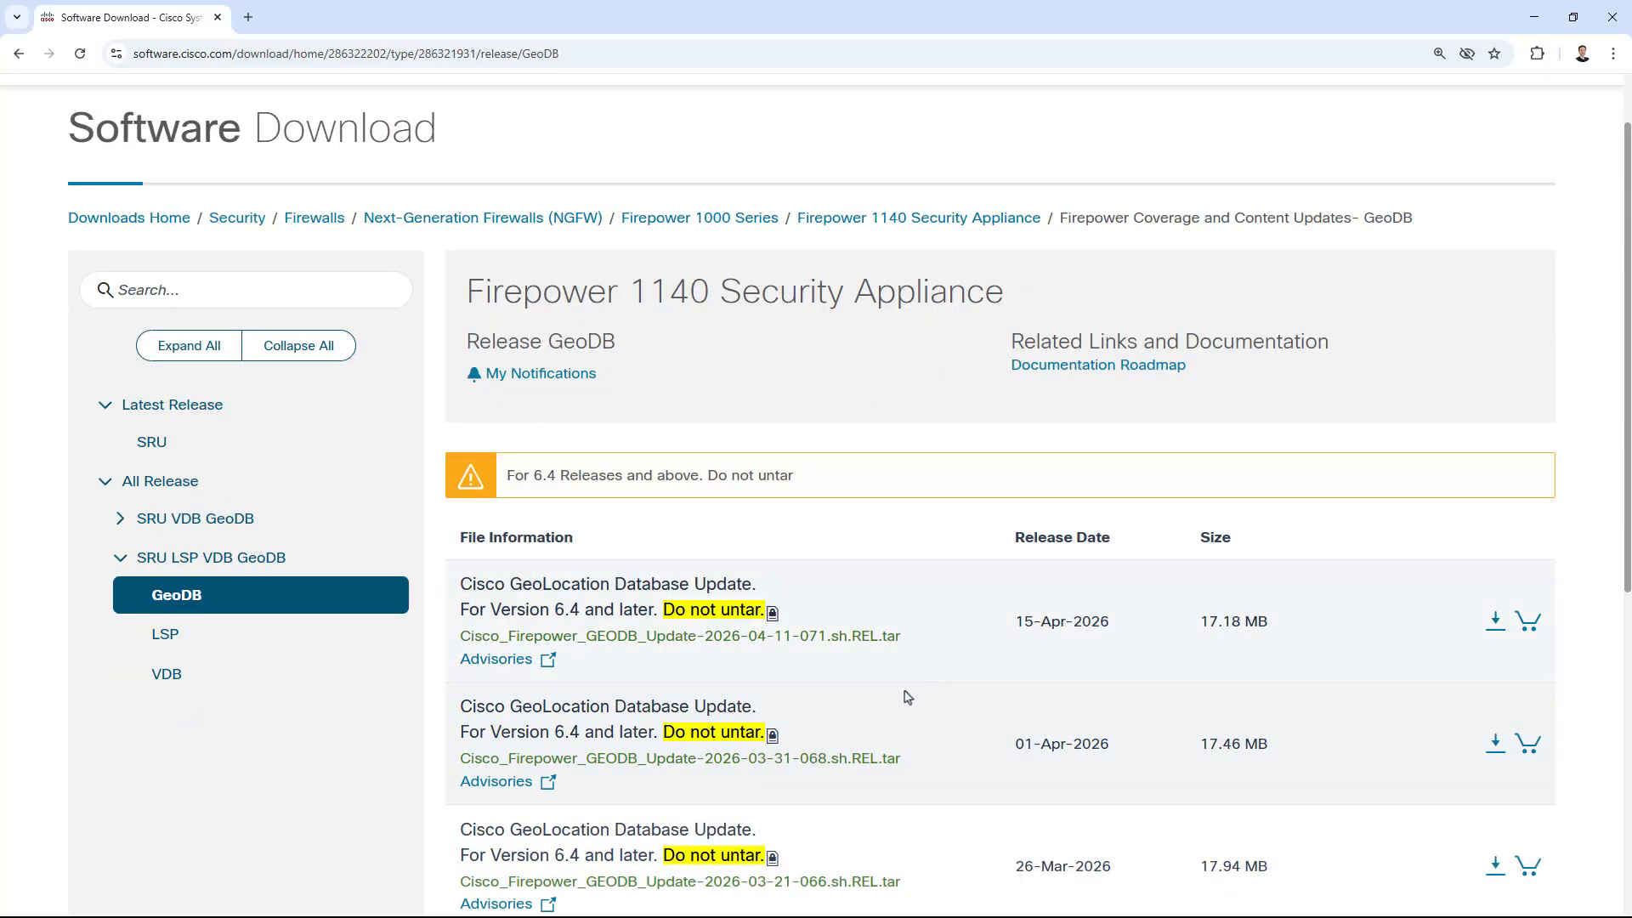
pyautogui.scroll(1, 382, 736)
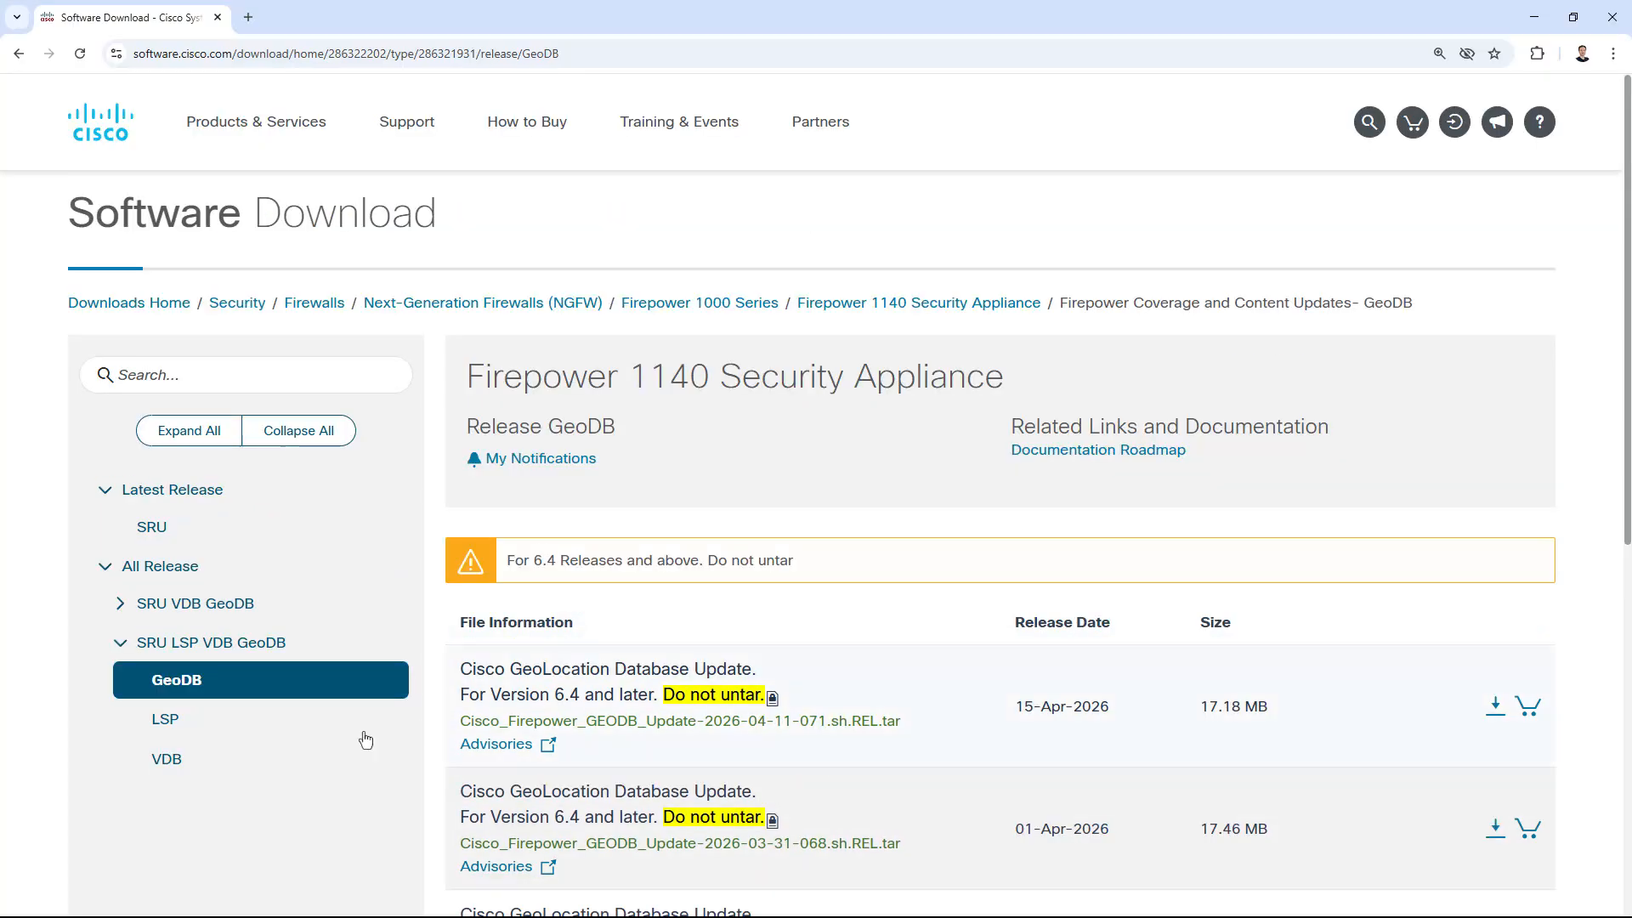
pyautogui.click(170, 761)
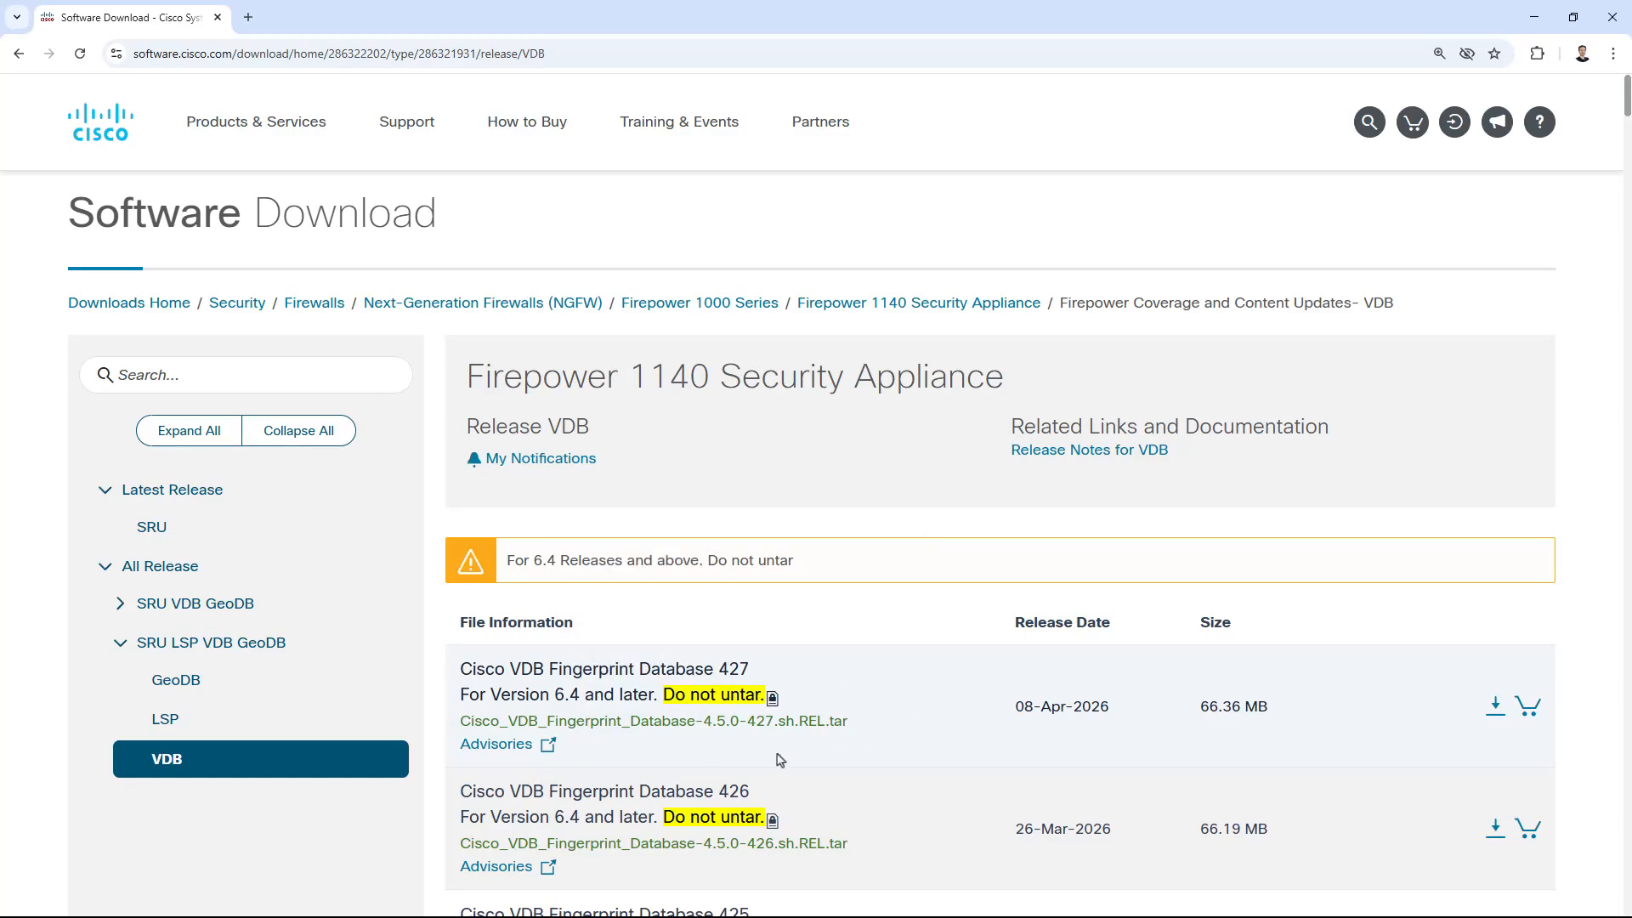
pyautogui.click(168, 728)
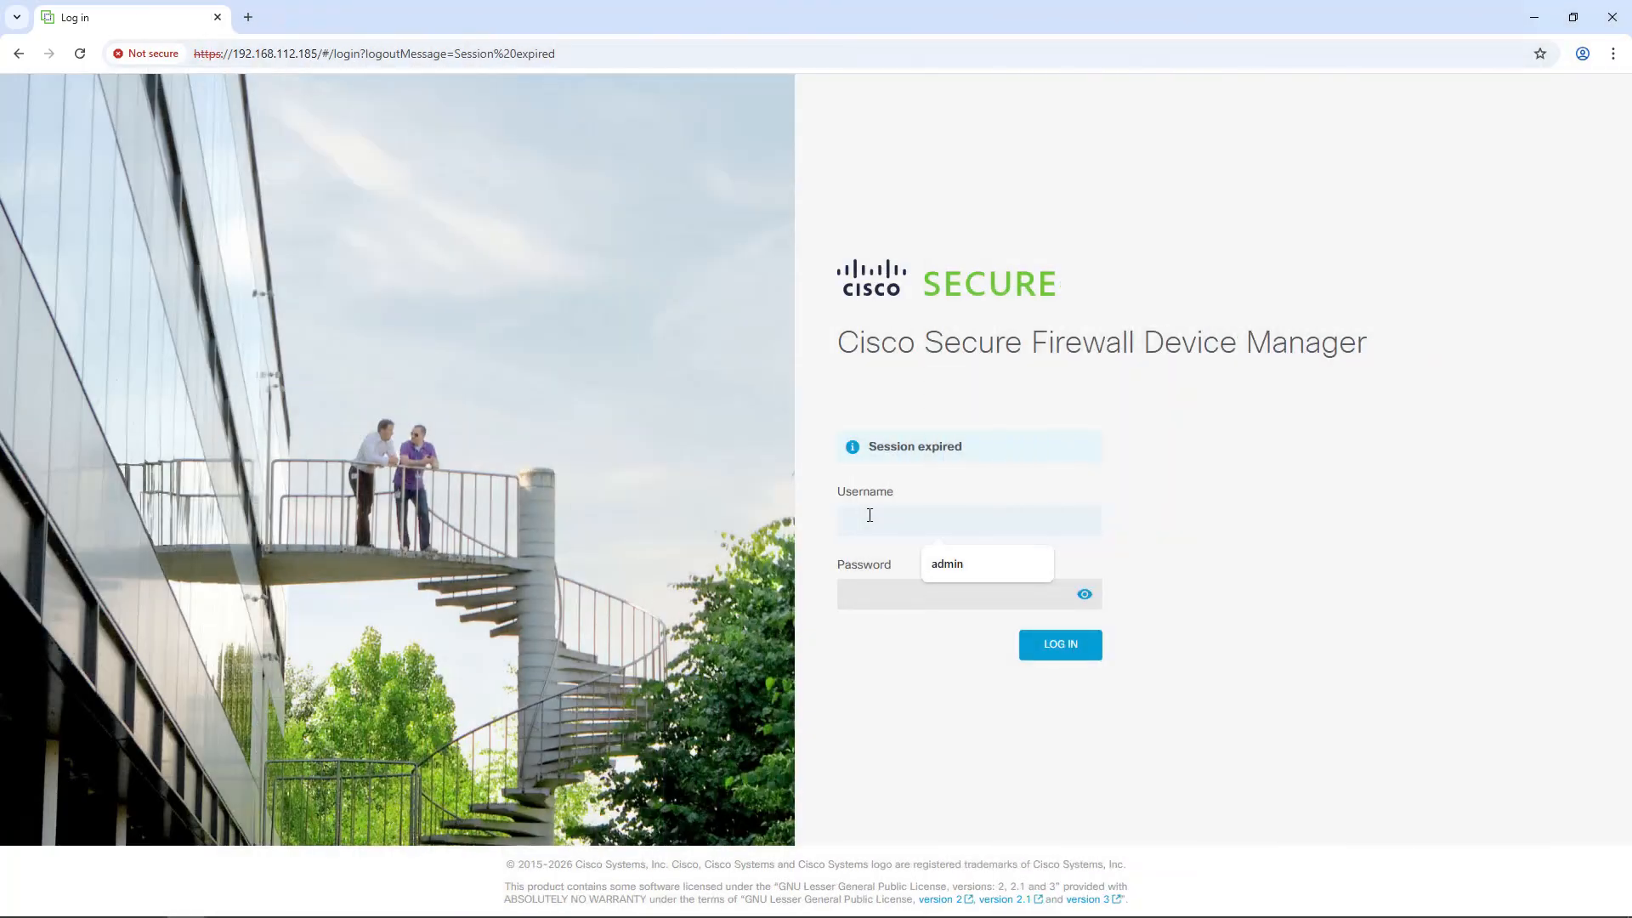
# Log in to Cisco Secure Firewall Device Manager as admin with the account password.
pyautogui.click(959, 566)
pyautogui.click(901, 595)
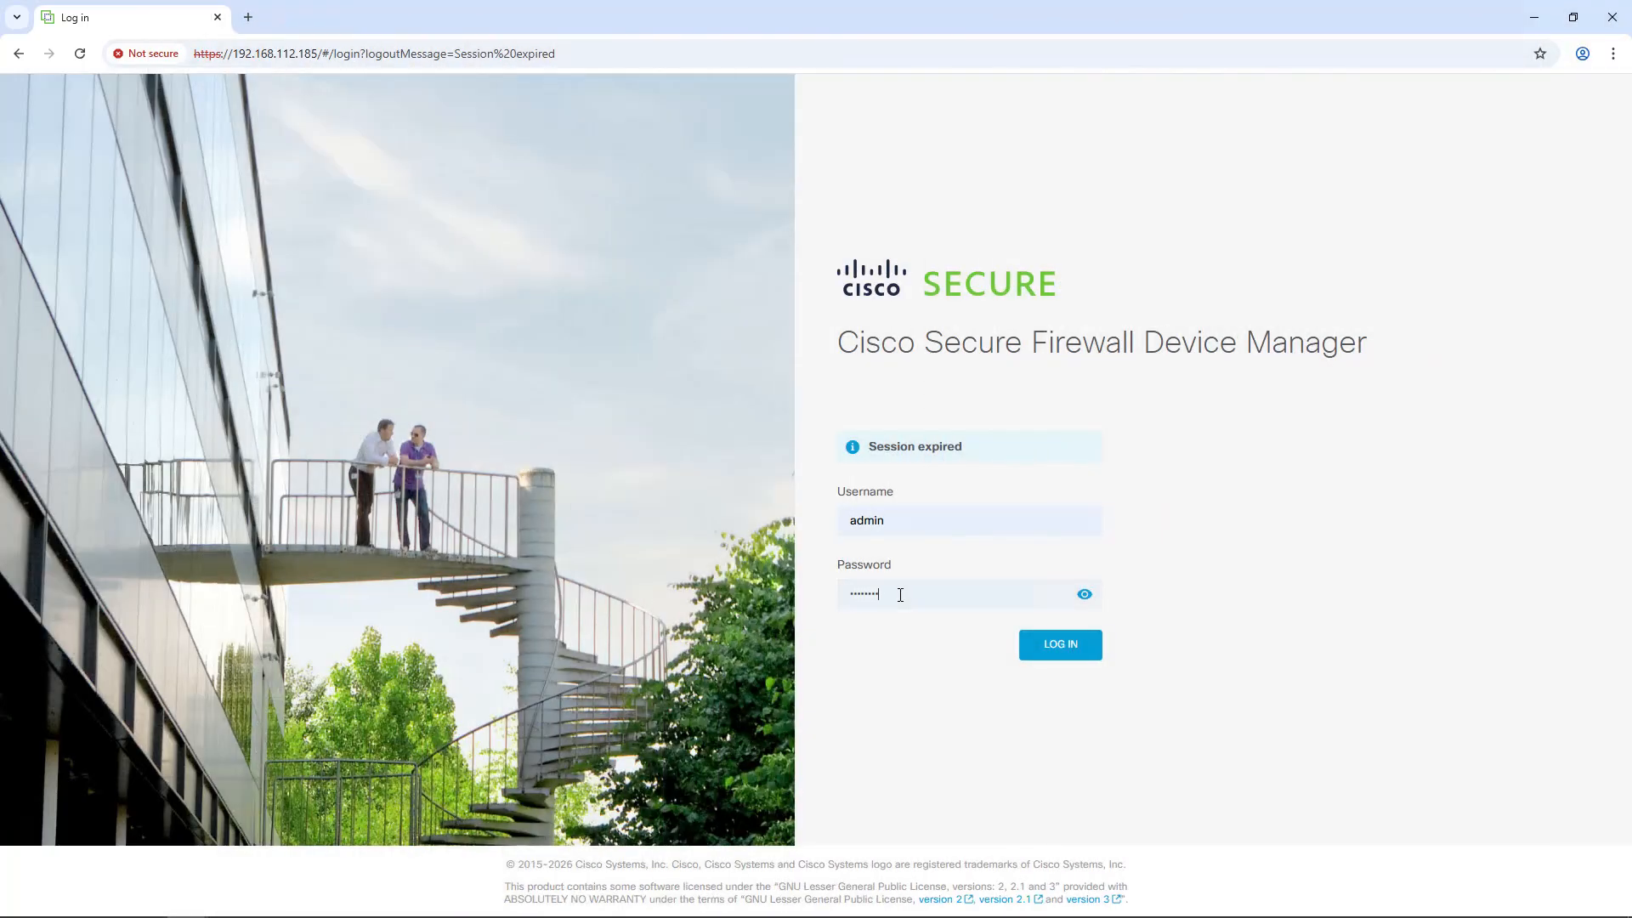
pyautogui.press('Return')
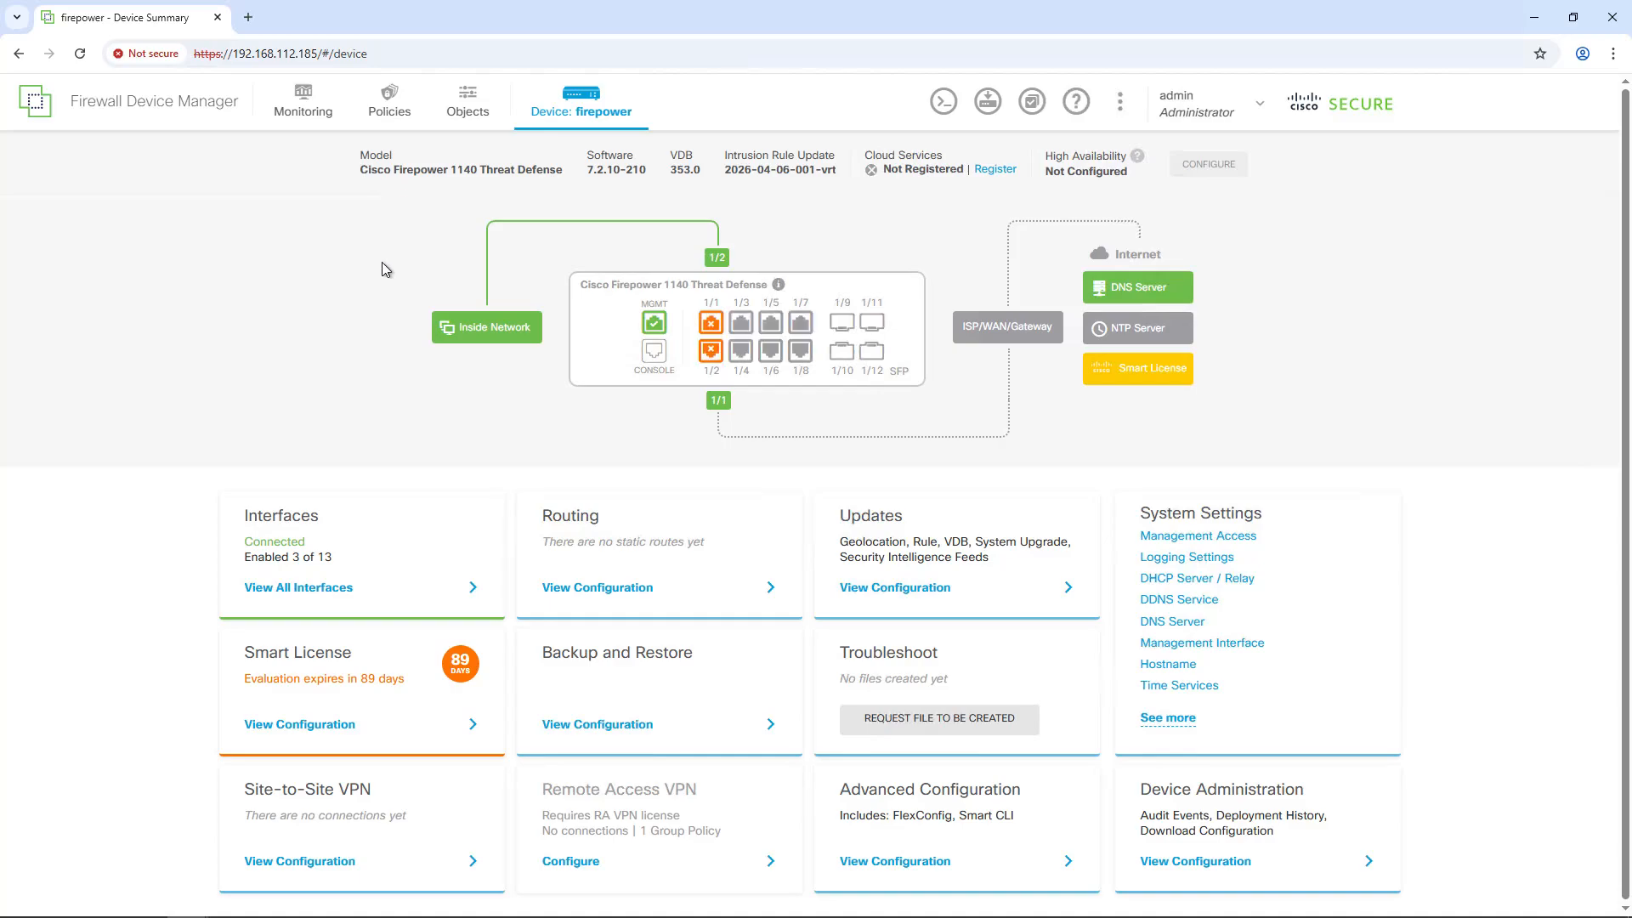
# Examine the device's model, software version, VDB version and intrusion rule update in the device summary.
pyautogui.hotkey('ctrl', '+')
pyautogui.hotkey('ctrl', '+')
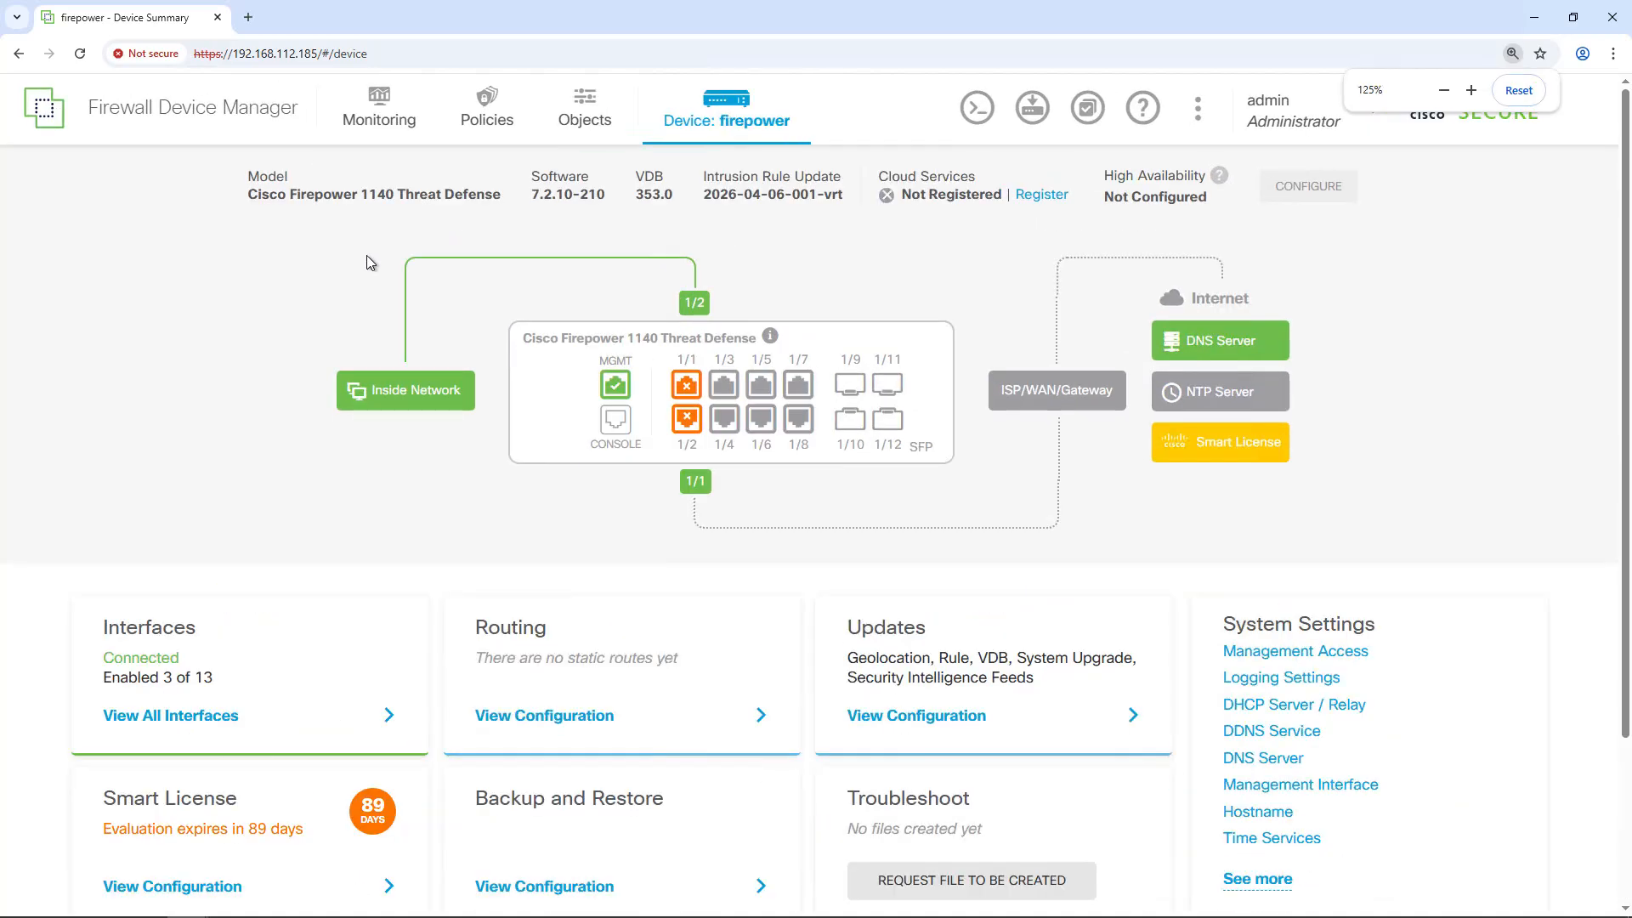
pyautogui.moveTo(248, 194); pyautogui.dragTo(522, 202)
pyautogui.click(544, 203)
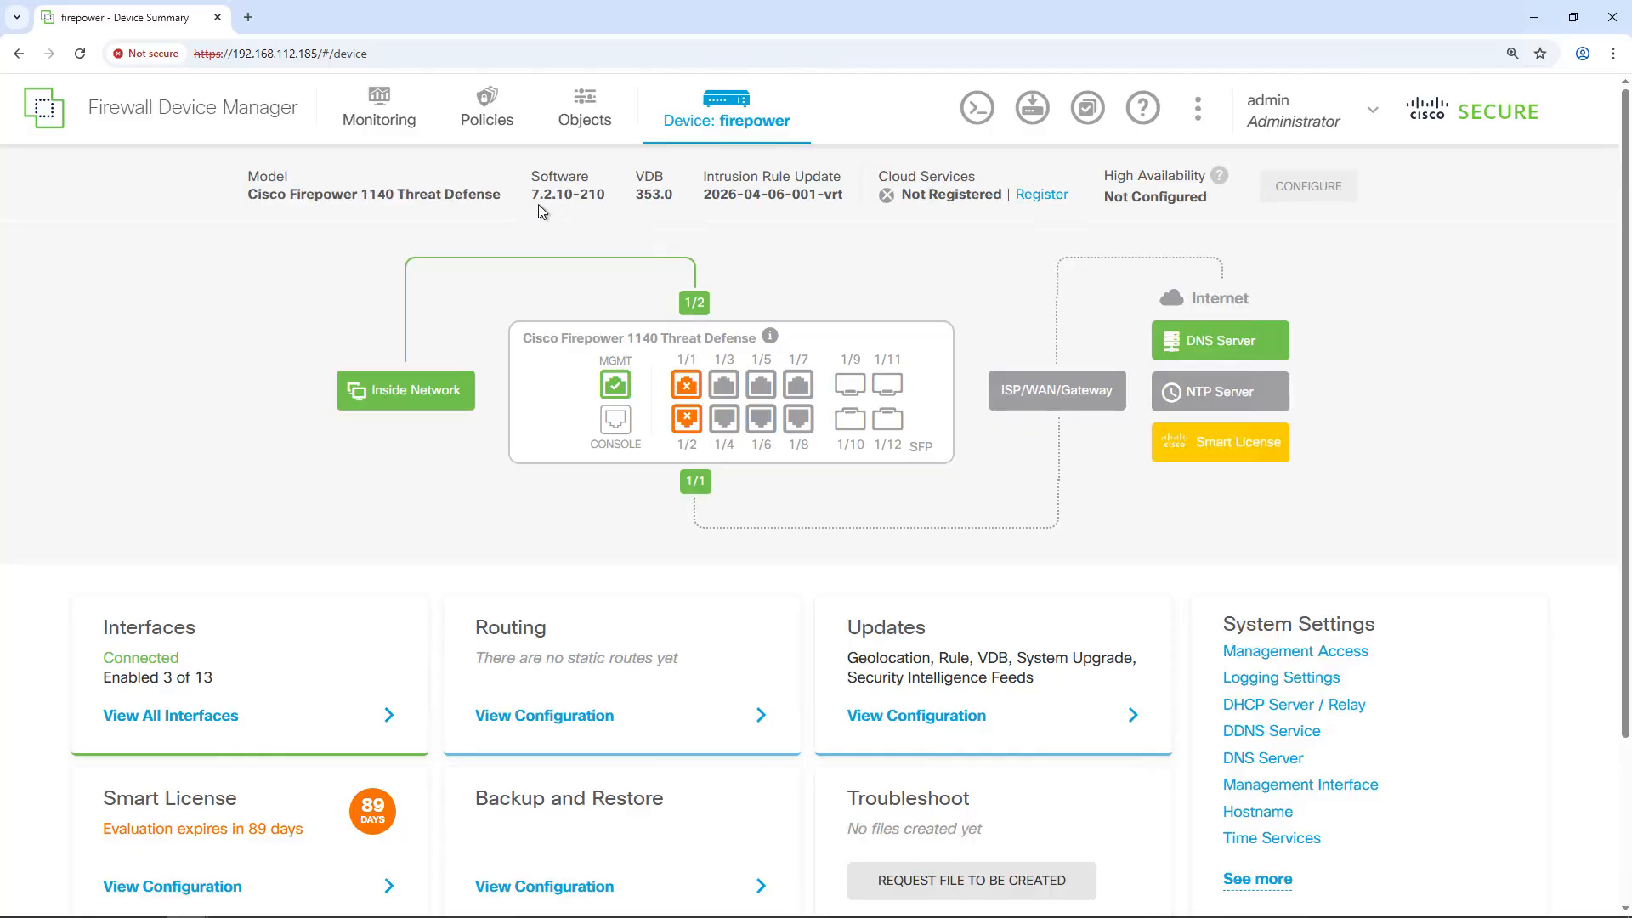
pyautogui.moveTo(545, 197); pyautogui.dragTo(559, 197)
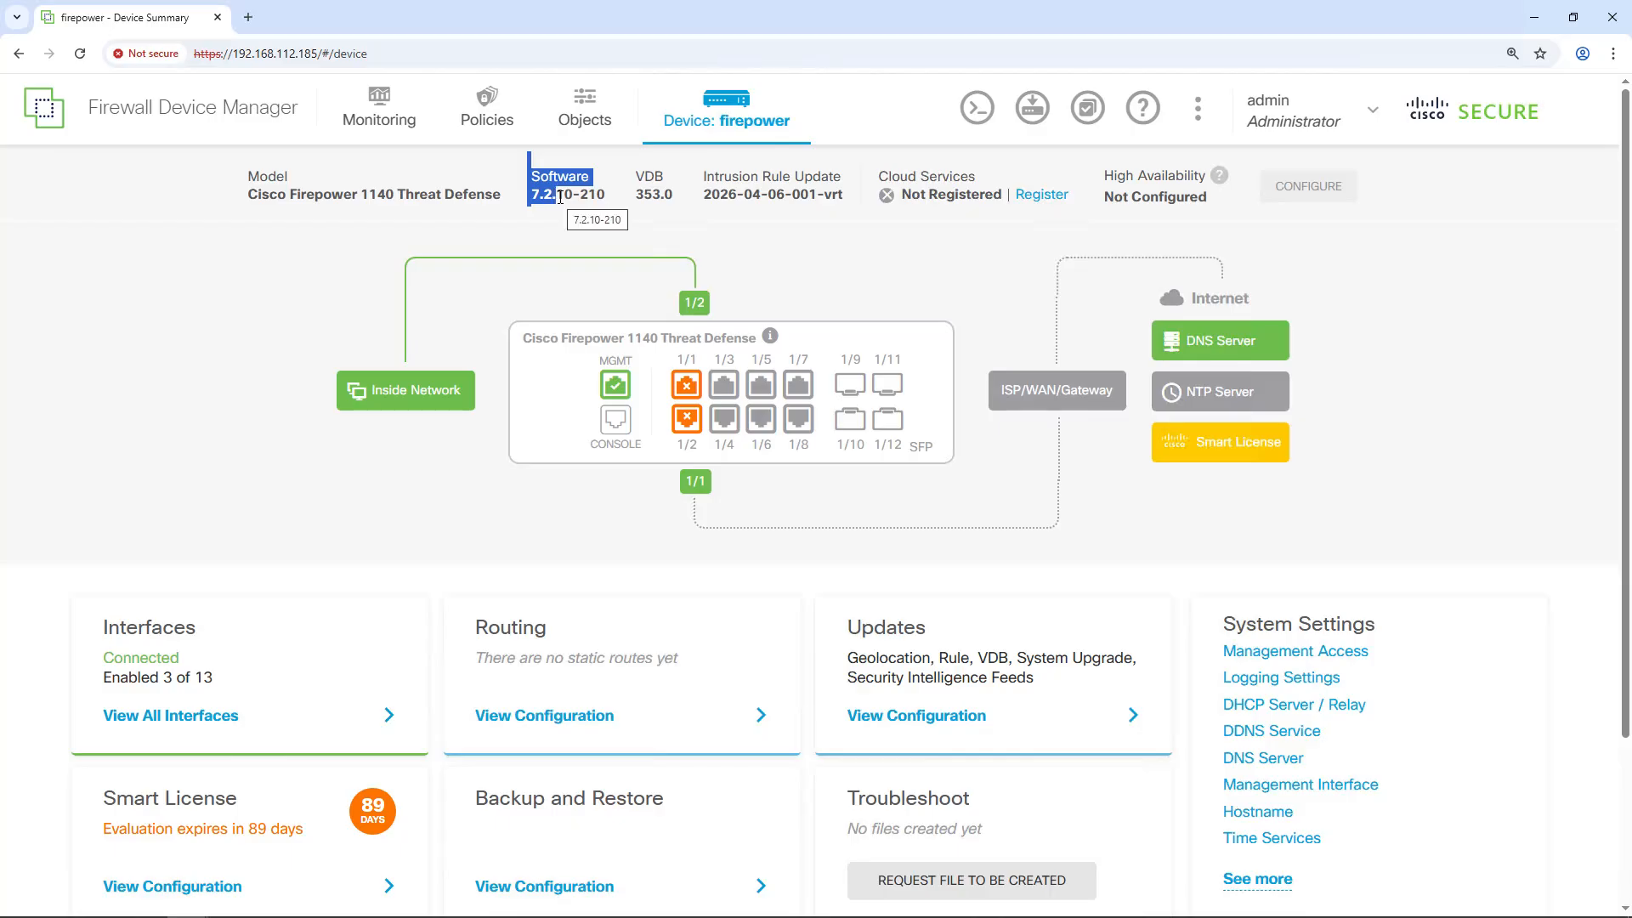
pyautogui.click(593, 210)
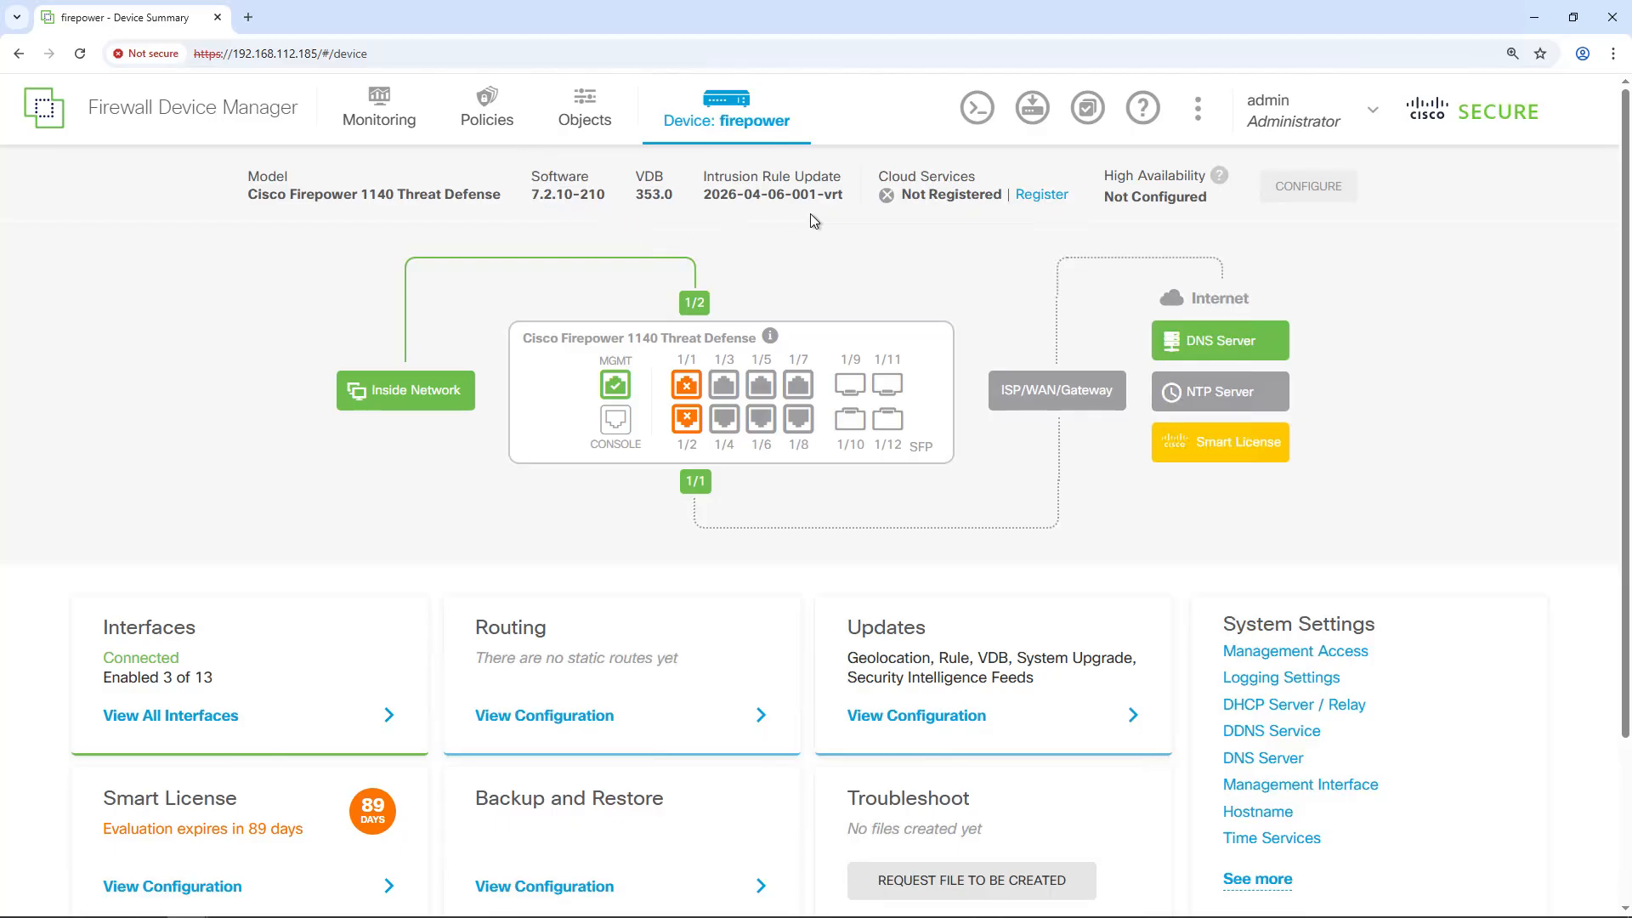
pyautogui.doubleClick(662, 175)
pyautogui.moveTo(701, 178); pyautogui.dragTo(823, 176)
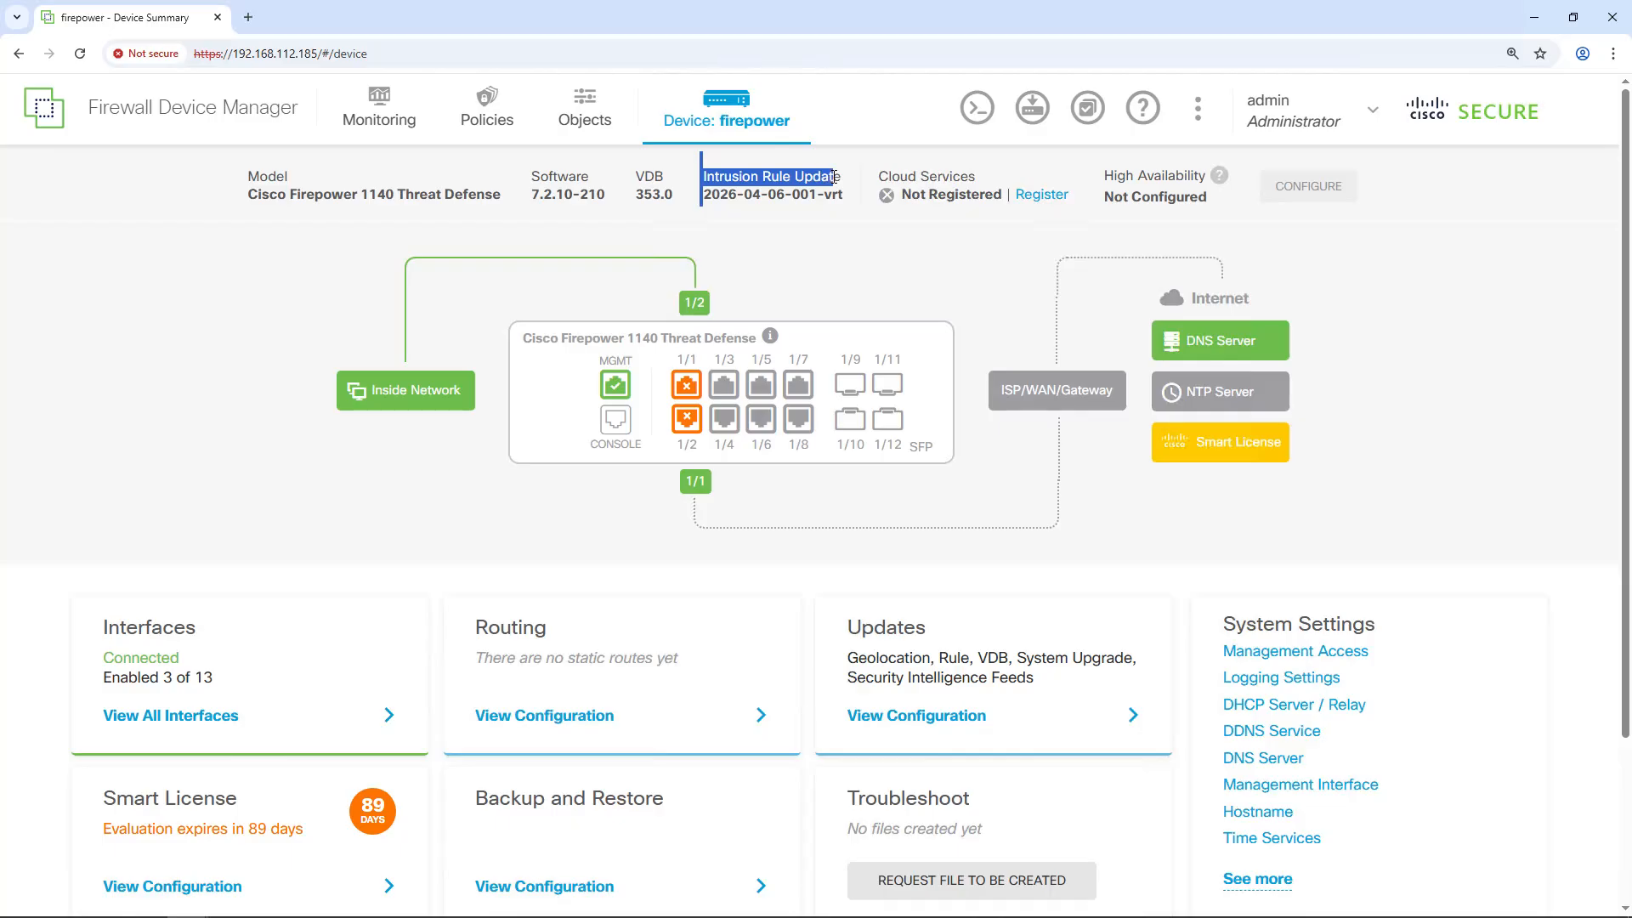
pyautogui.click(848, 317)
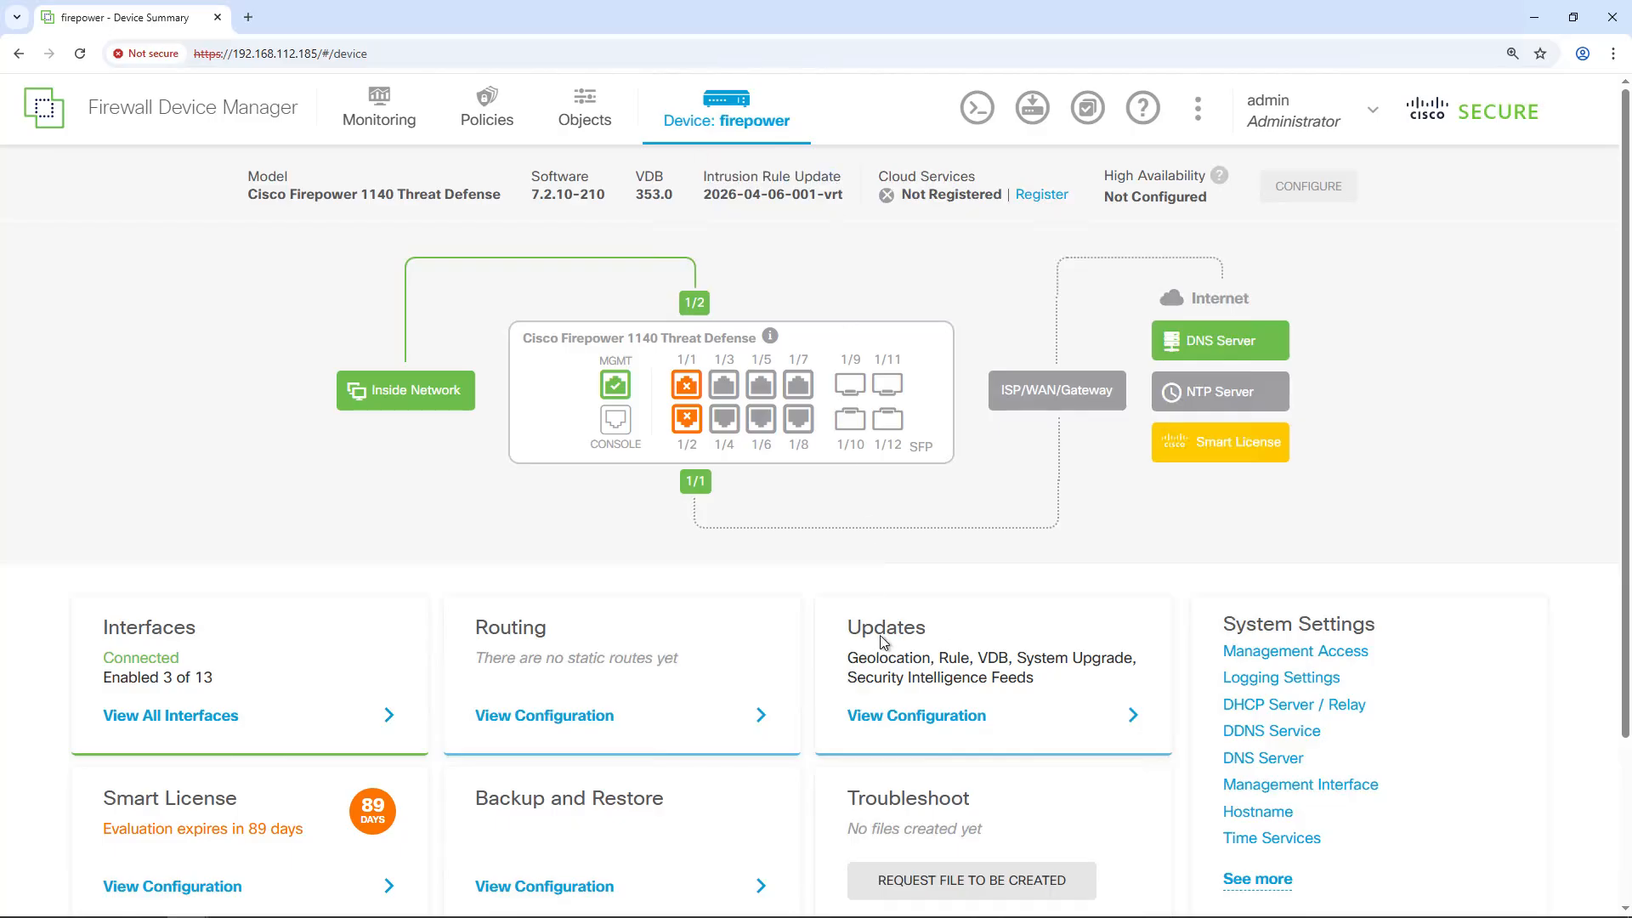
# Open the device's Updates configuration and review the Geolocation, VDB and Intrusion Rule sections.
pyautogui.click(880, 725)
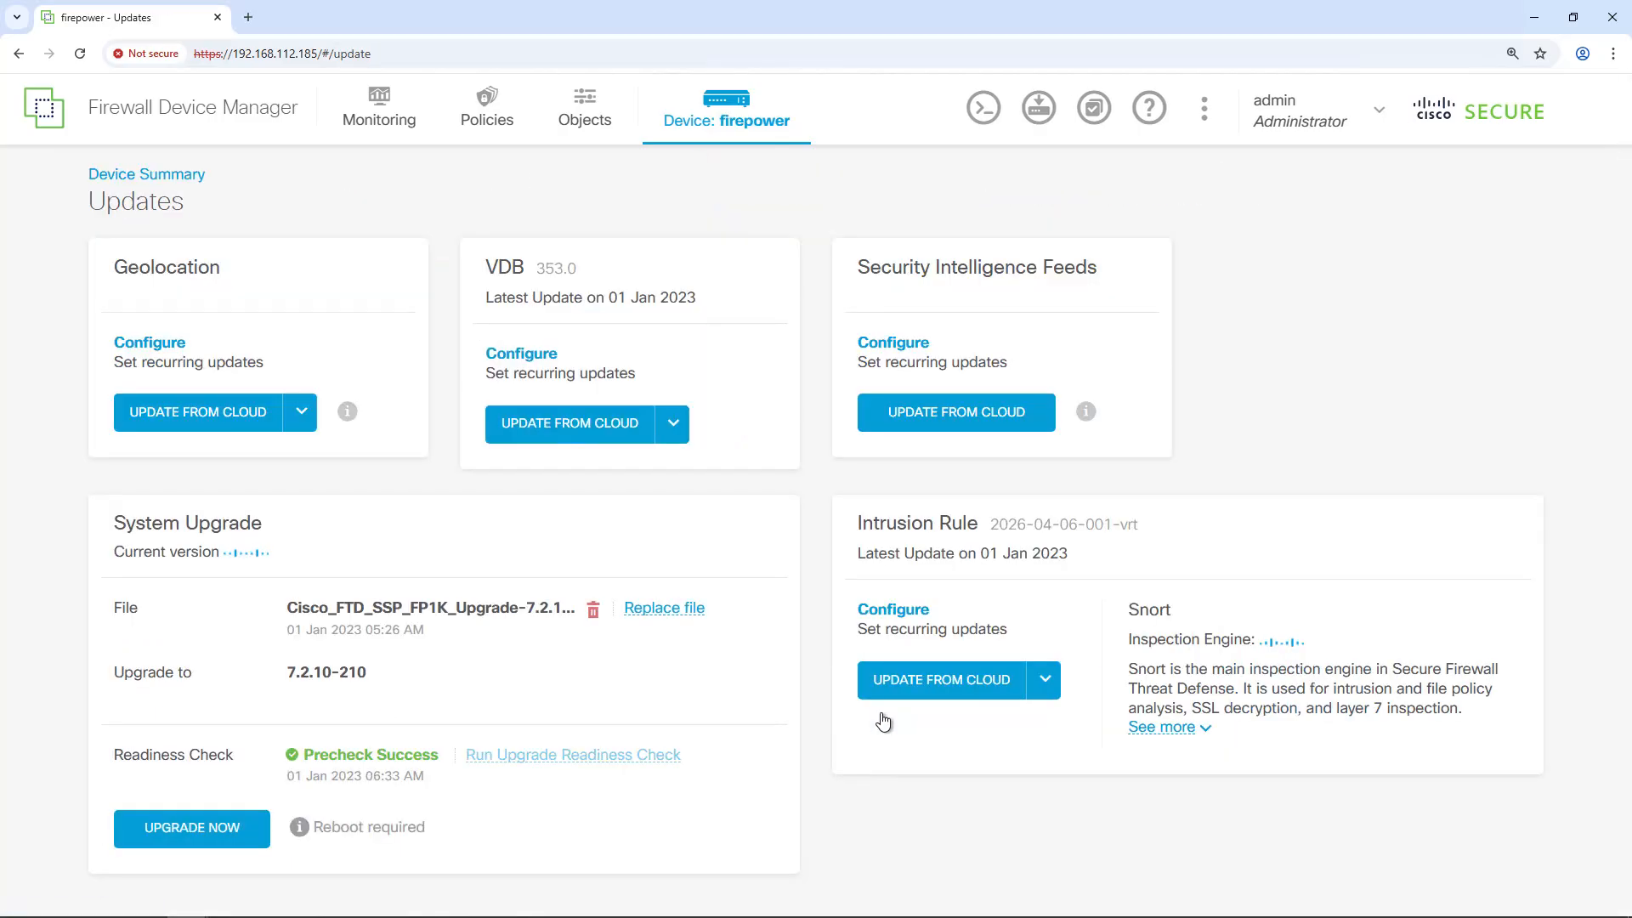
pyautogui.doubleClick(140, 260)
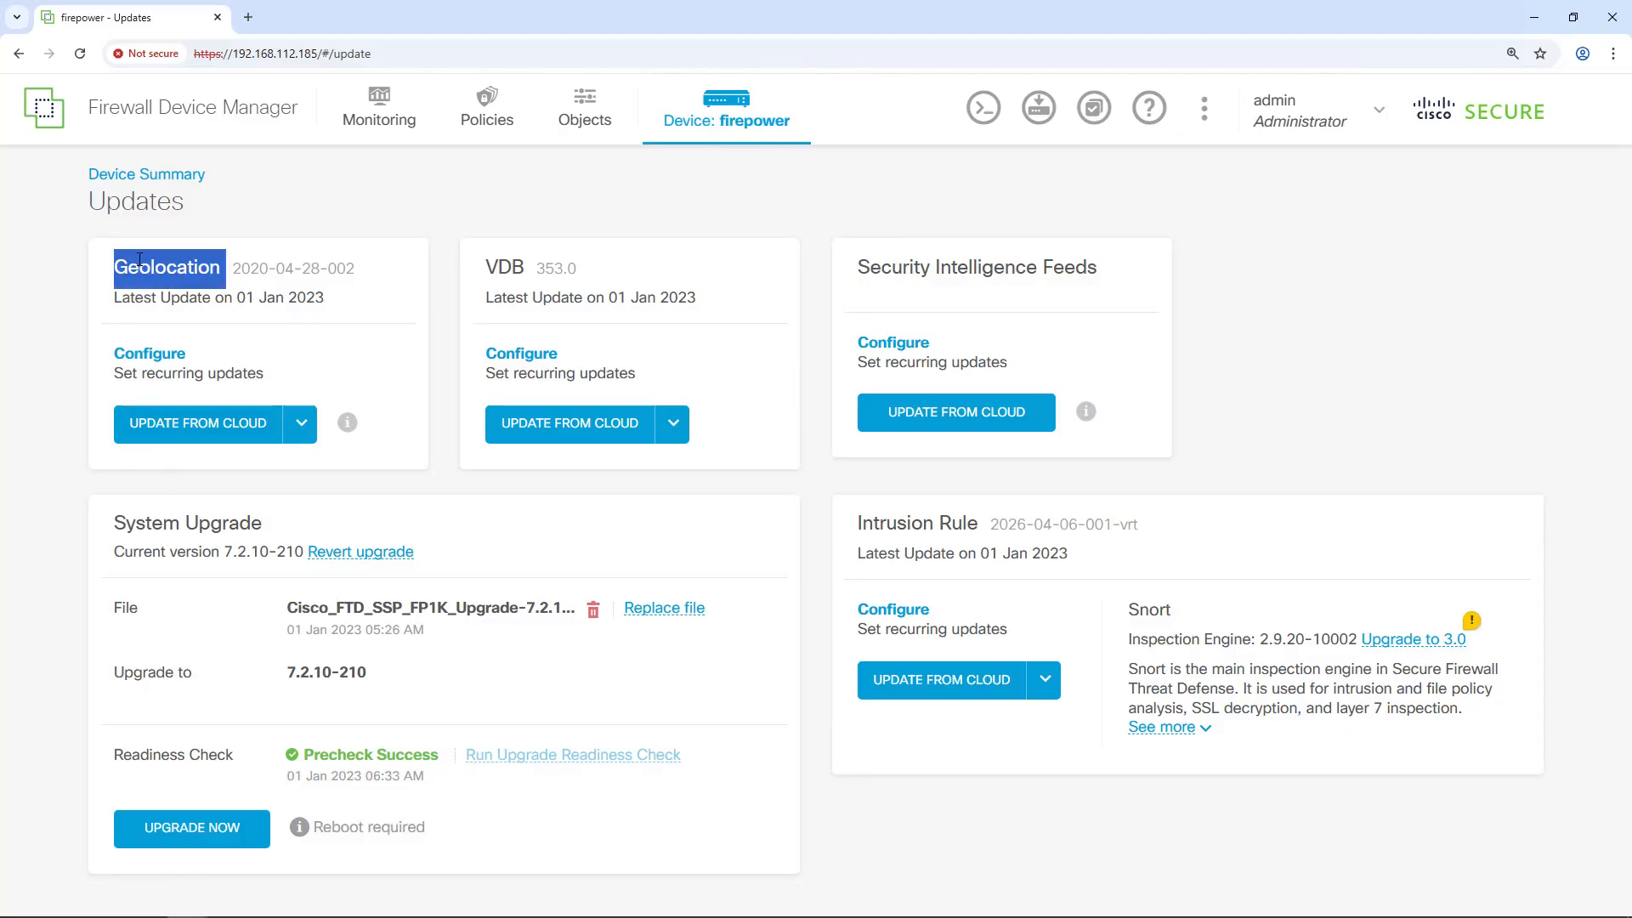
pyautogui.doubleClick(505, 271)
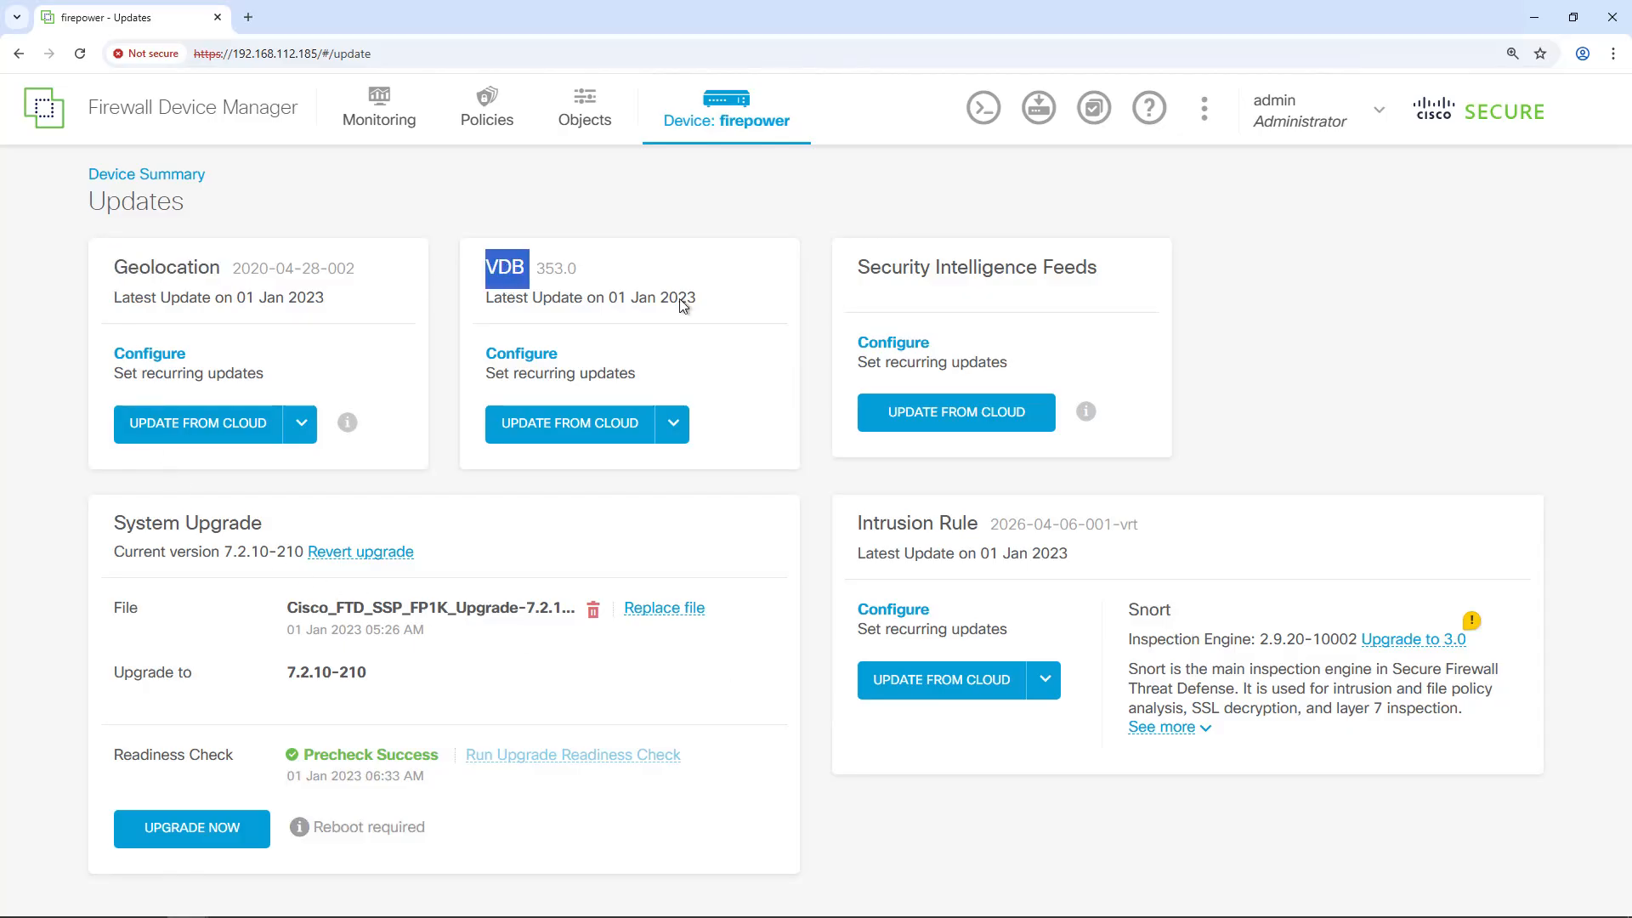
pyautogui.moveTo(859, 533); pyautogui.dragTo(978, 532)
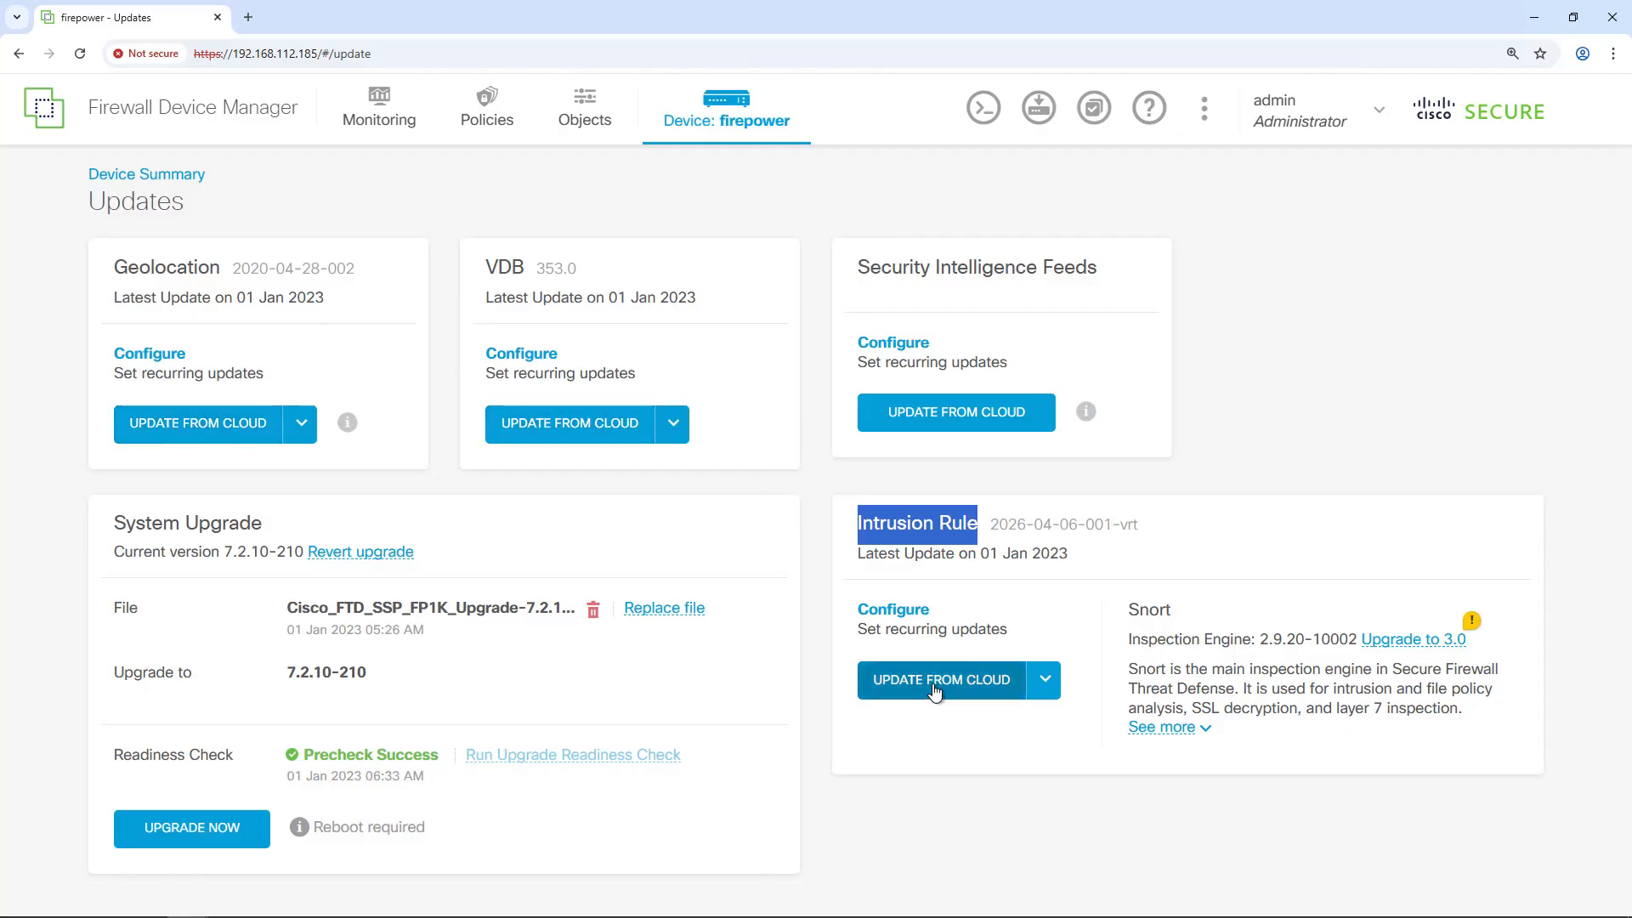
pyautogui.click(1445, 440)
# Check the manual update options for Geolocation, VDB and Intrusion Rule, and compare them with Security Intelligence Feeds.
pyautogui.click(302, 430)
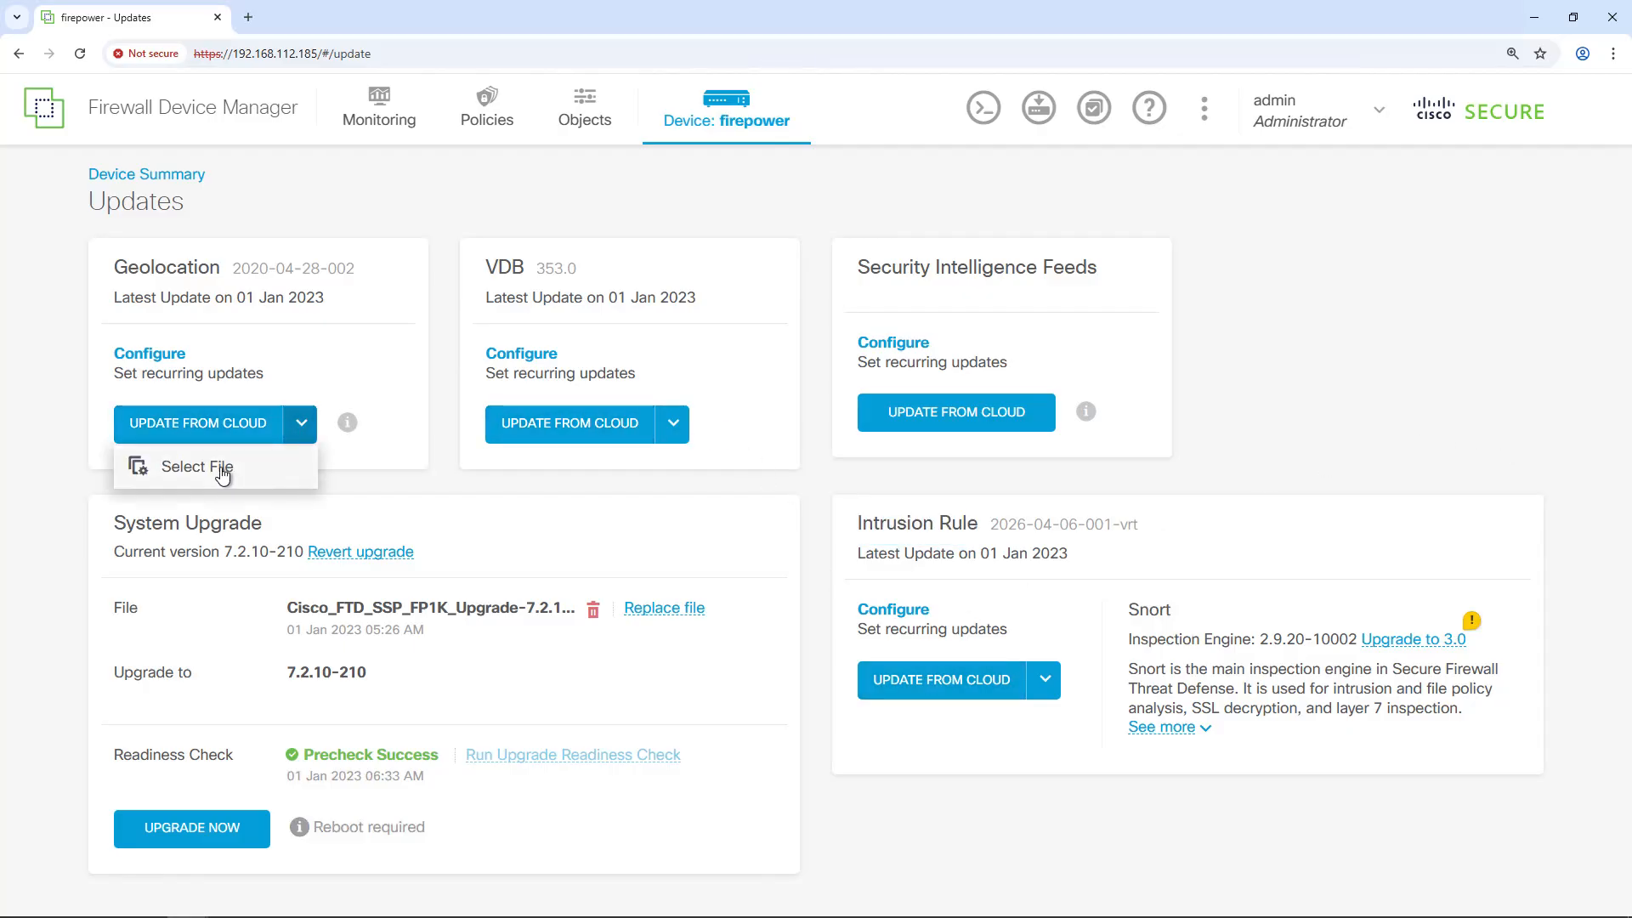
pyautogui.click(729, 384)
pyautogui.click(680, 432)
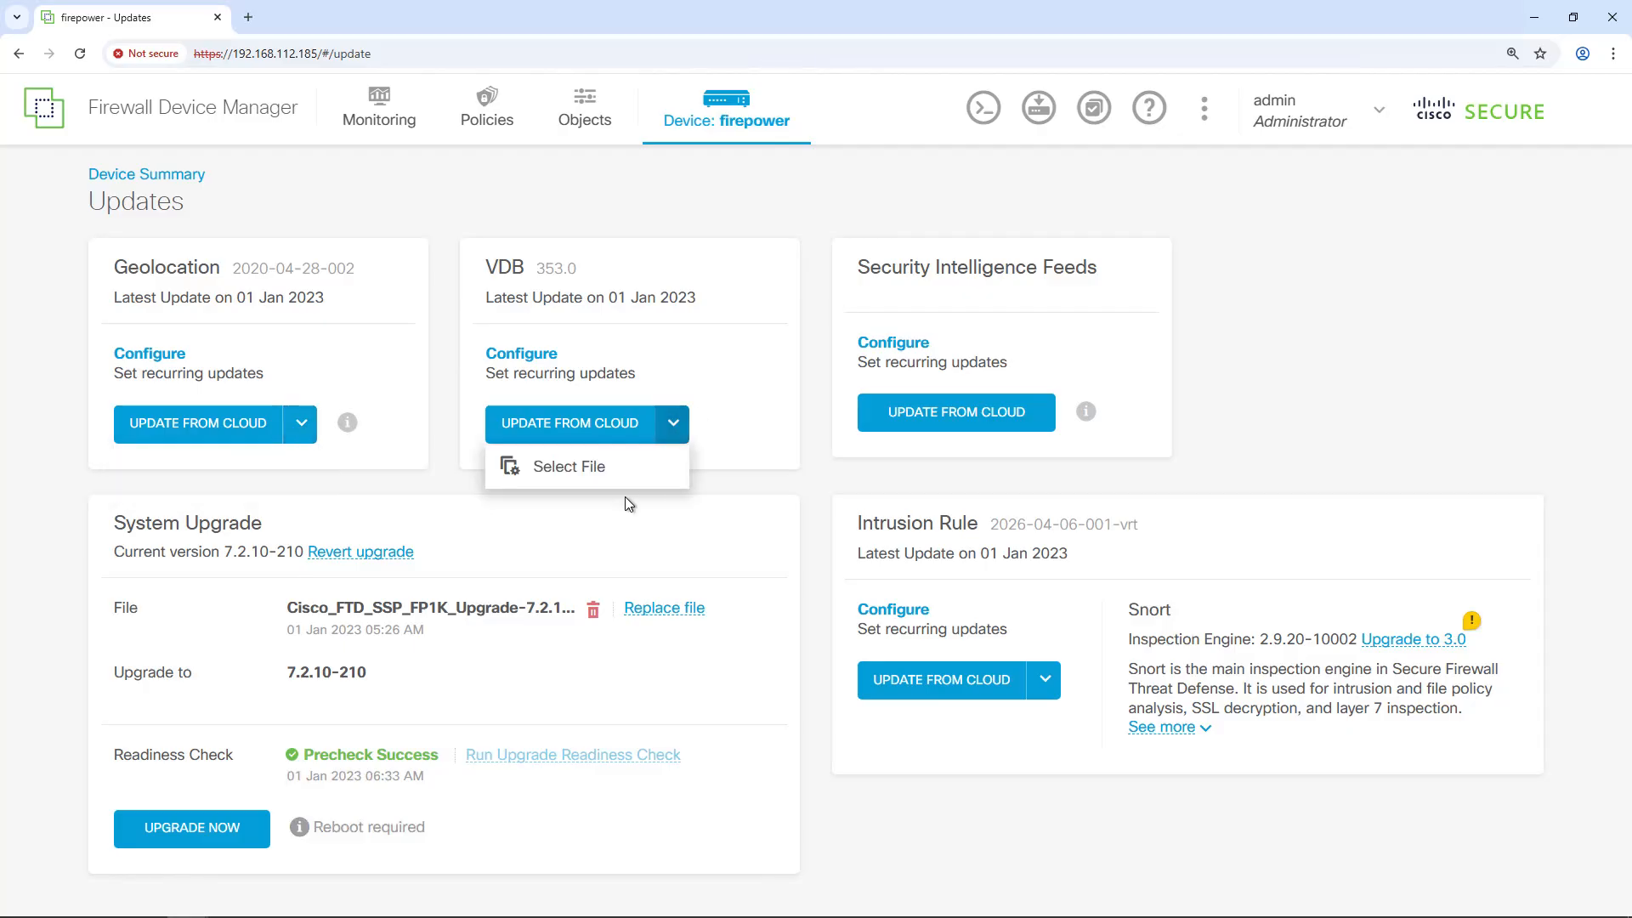
pyautogui.click(727, 411)
pyautogui.click(1051, 685)
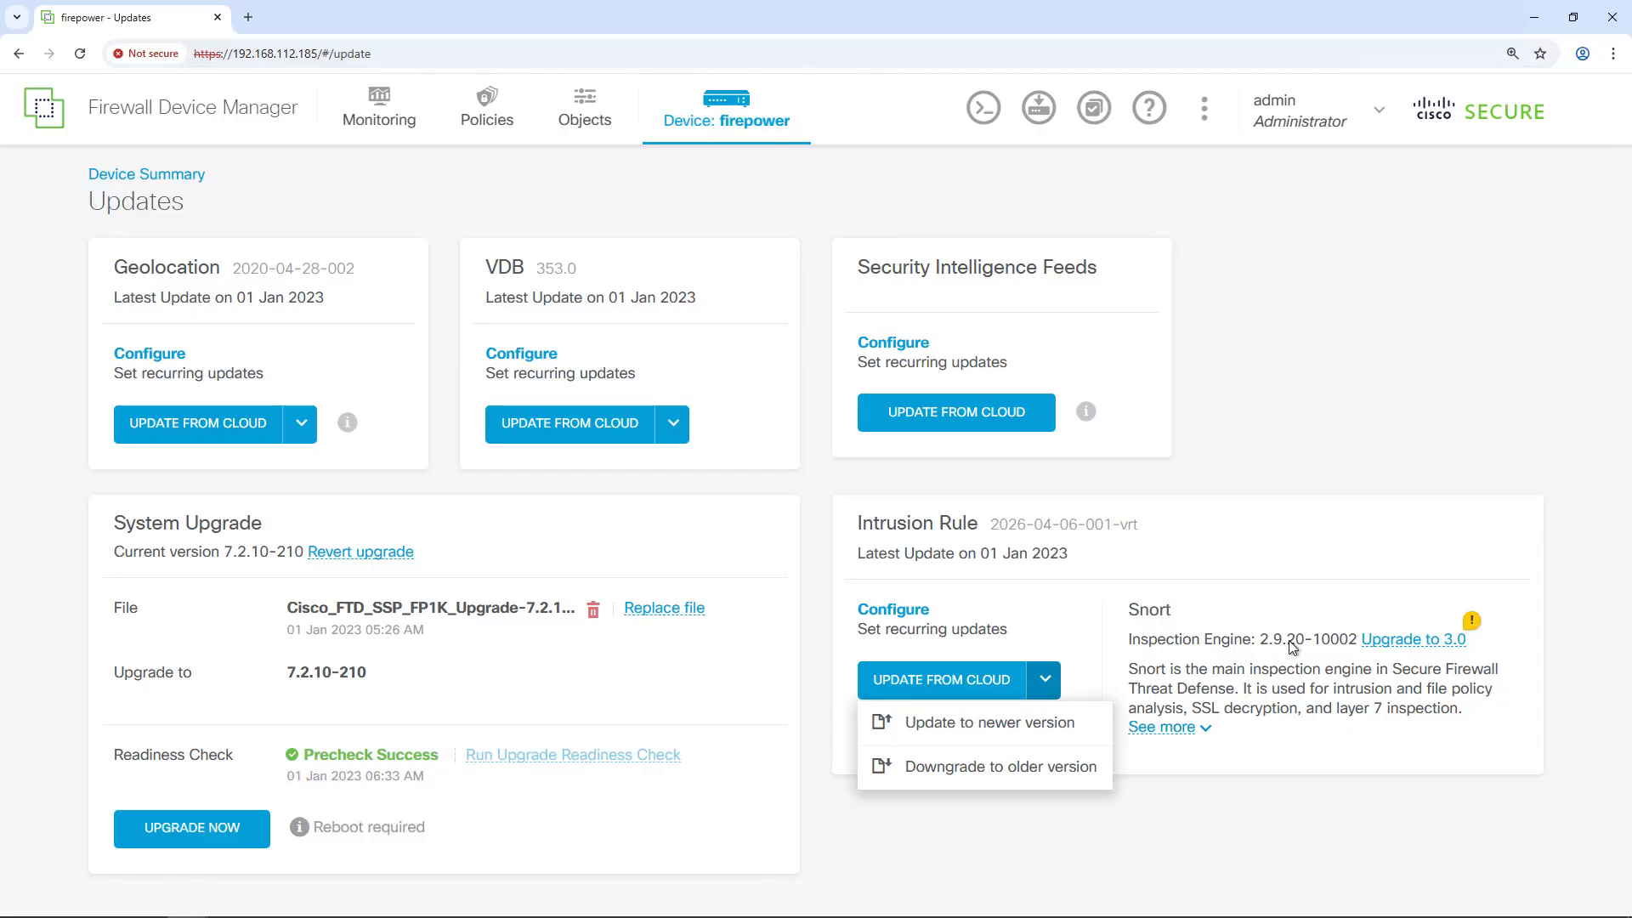
pyautogui.click(1326, 367)
pyautogui.moveTo(849, 268); pyautogui.dragTo(1098, 271)
pyautogui.click(1255, 309)
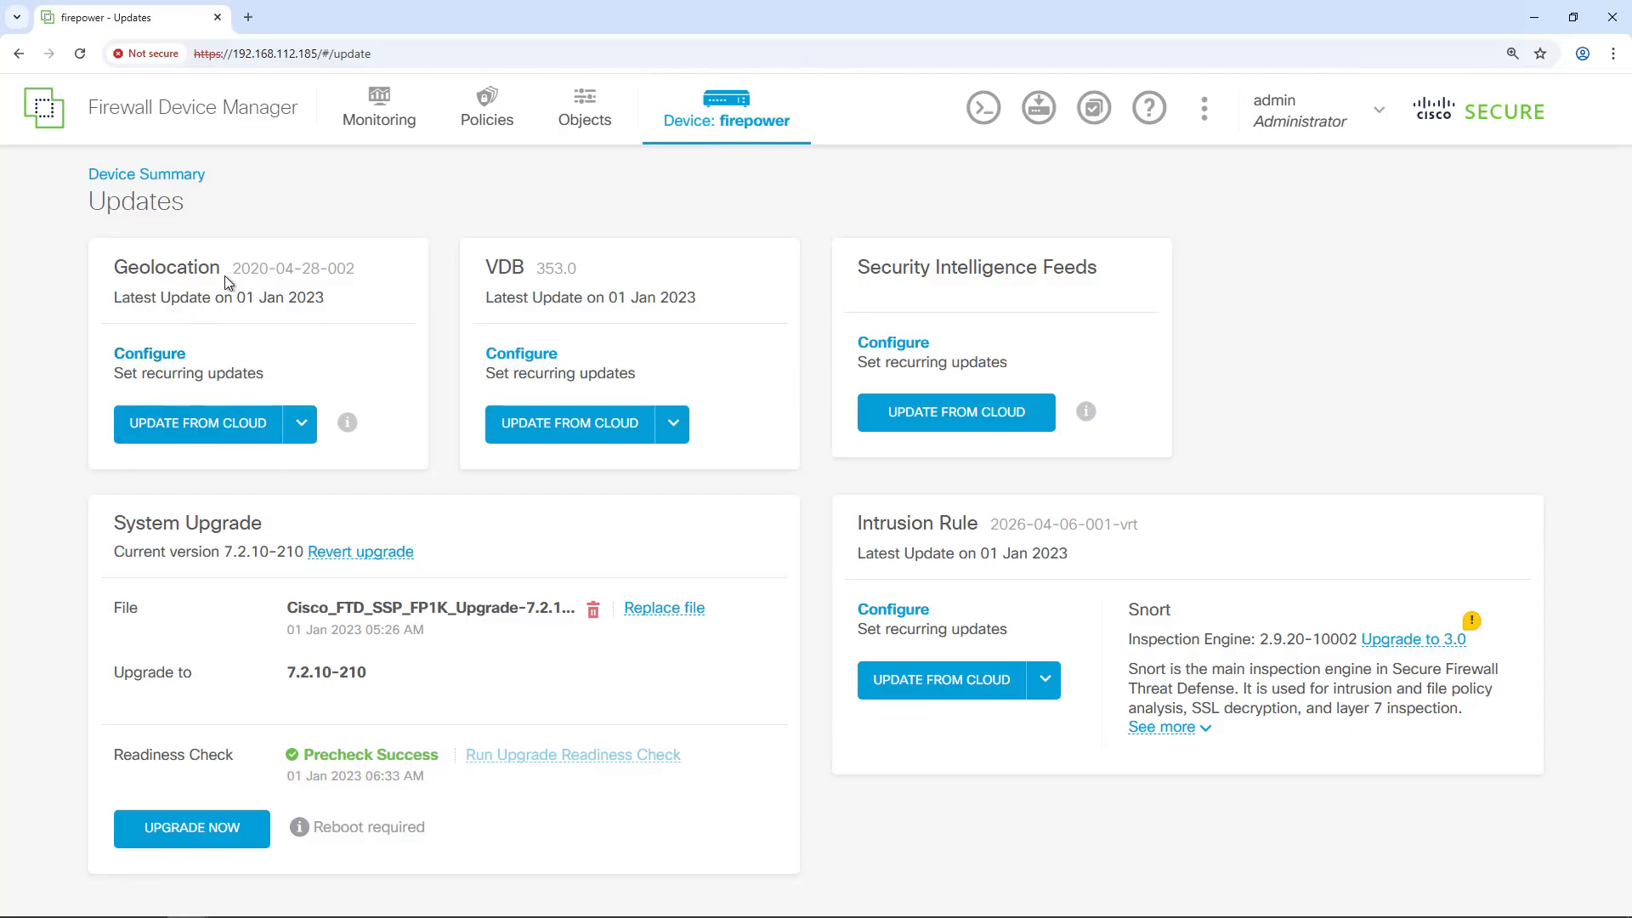
pyautogui.doubleClick(151, 266)
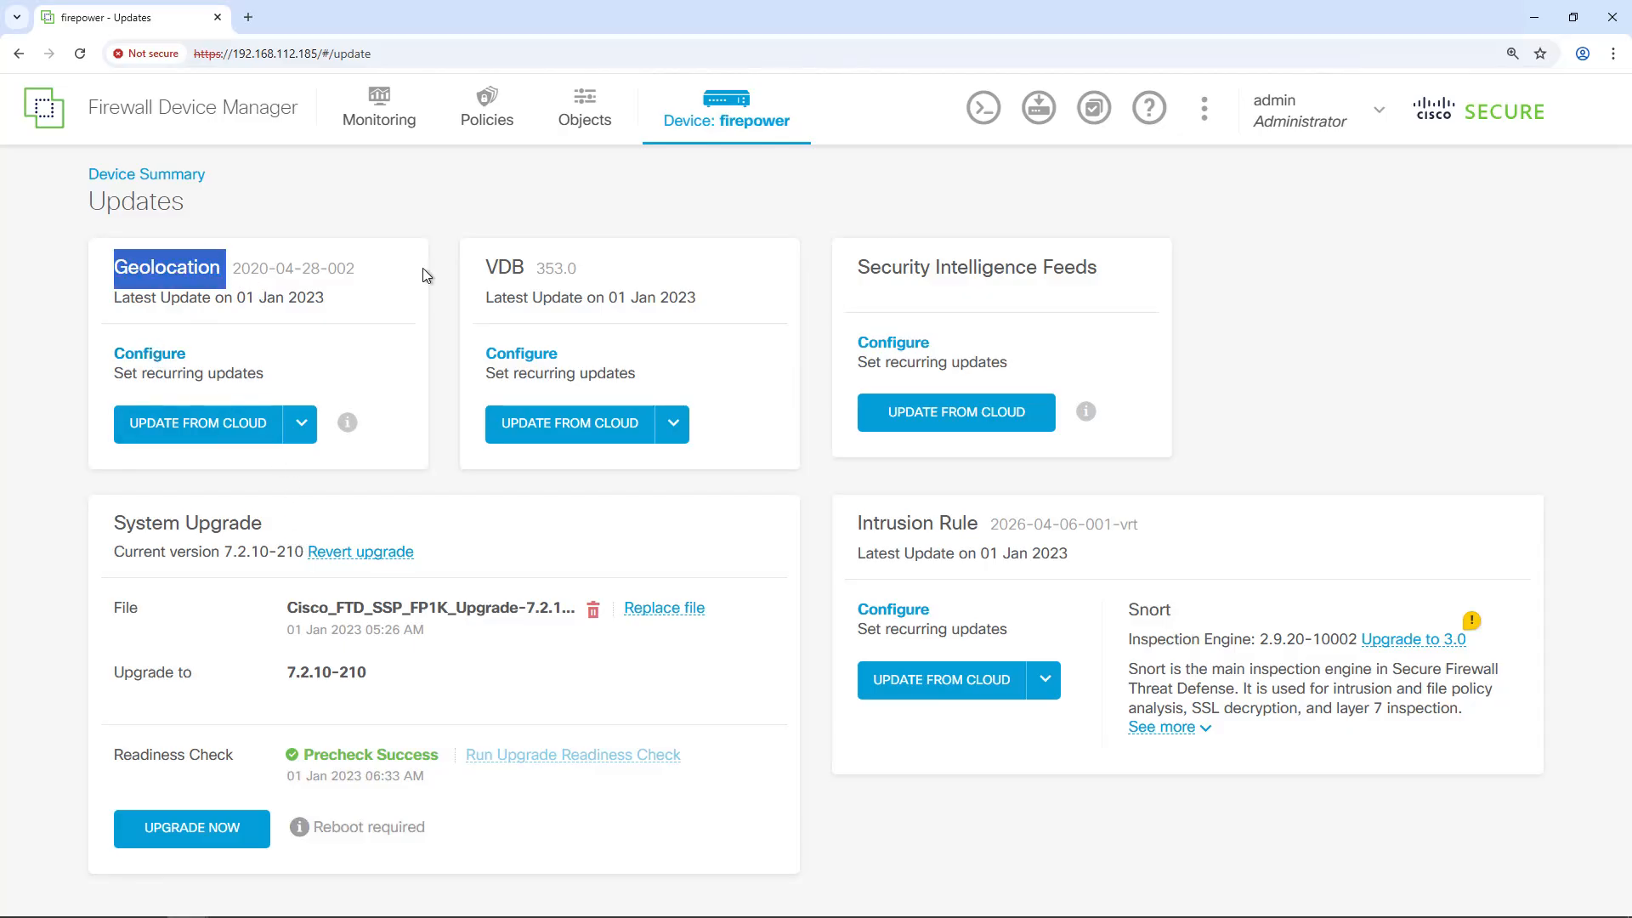
pyautogui.doubleClick(497, 267)
pyautogui.doubleClick(875, 520)
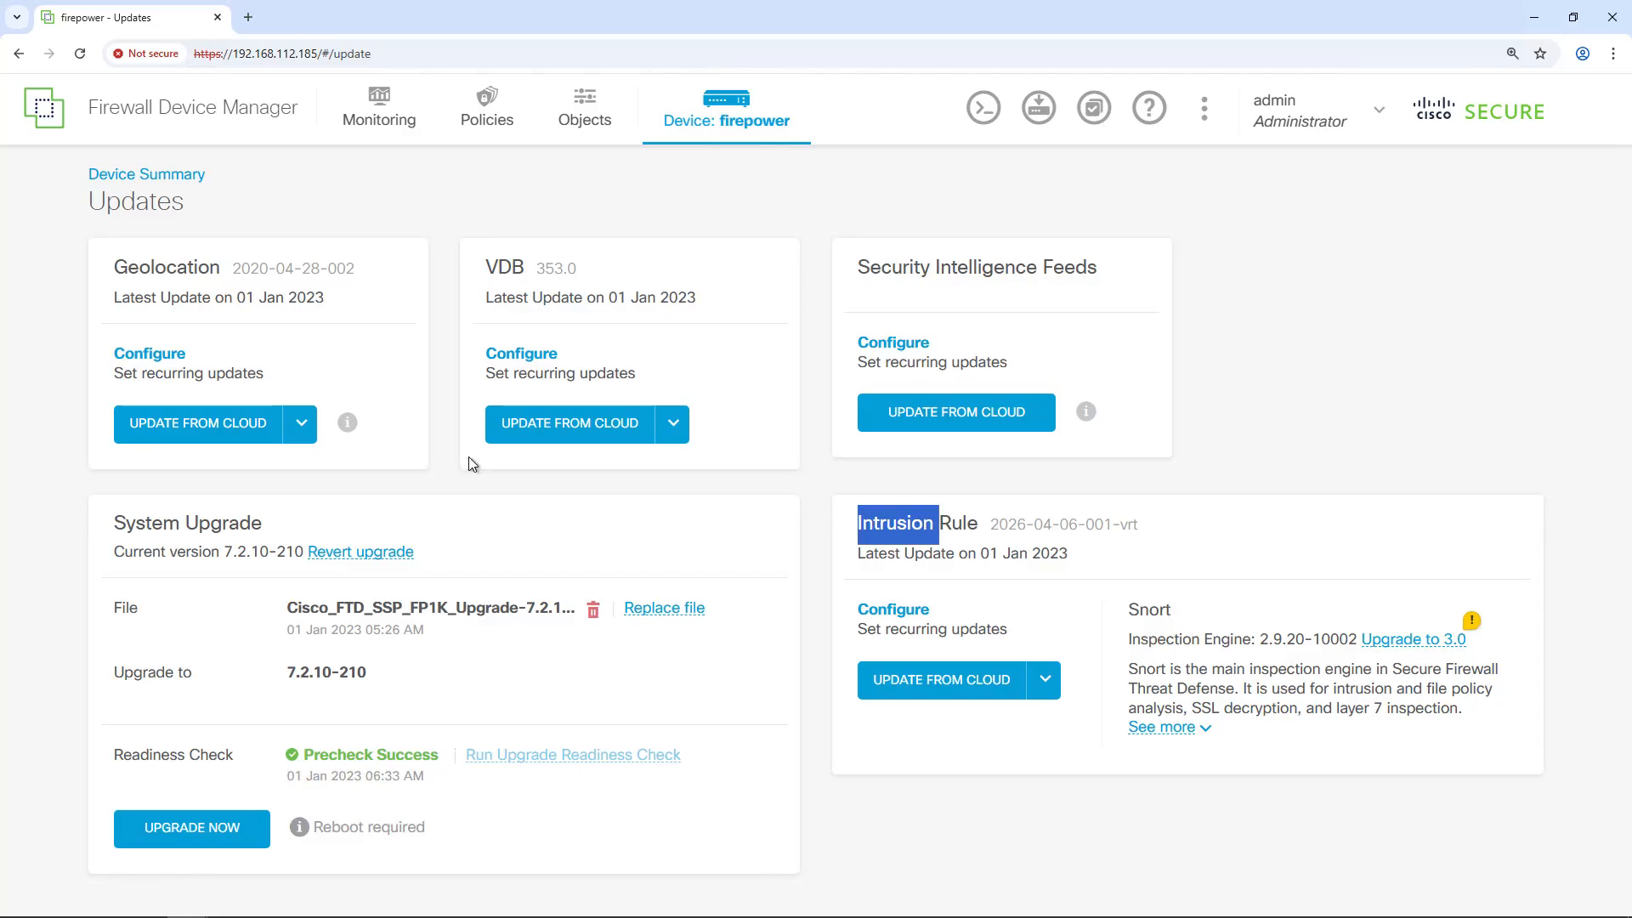
# Upload Cisco_Firepower_GEODB_Update-2026-04-11-071.sh.REL.tar from Downloads as the manual Geolocation update.
pyautogui.click(349, 357)
pyautogui.click(301, 423)
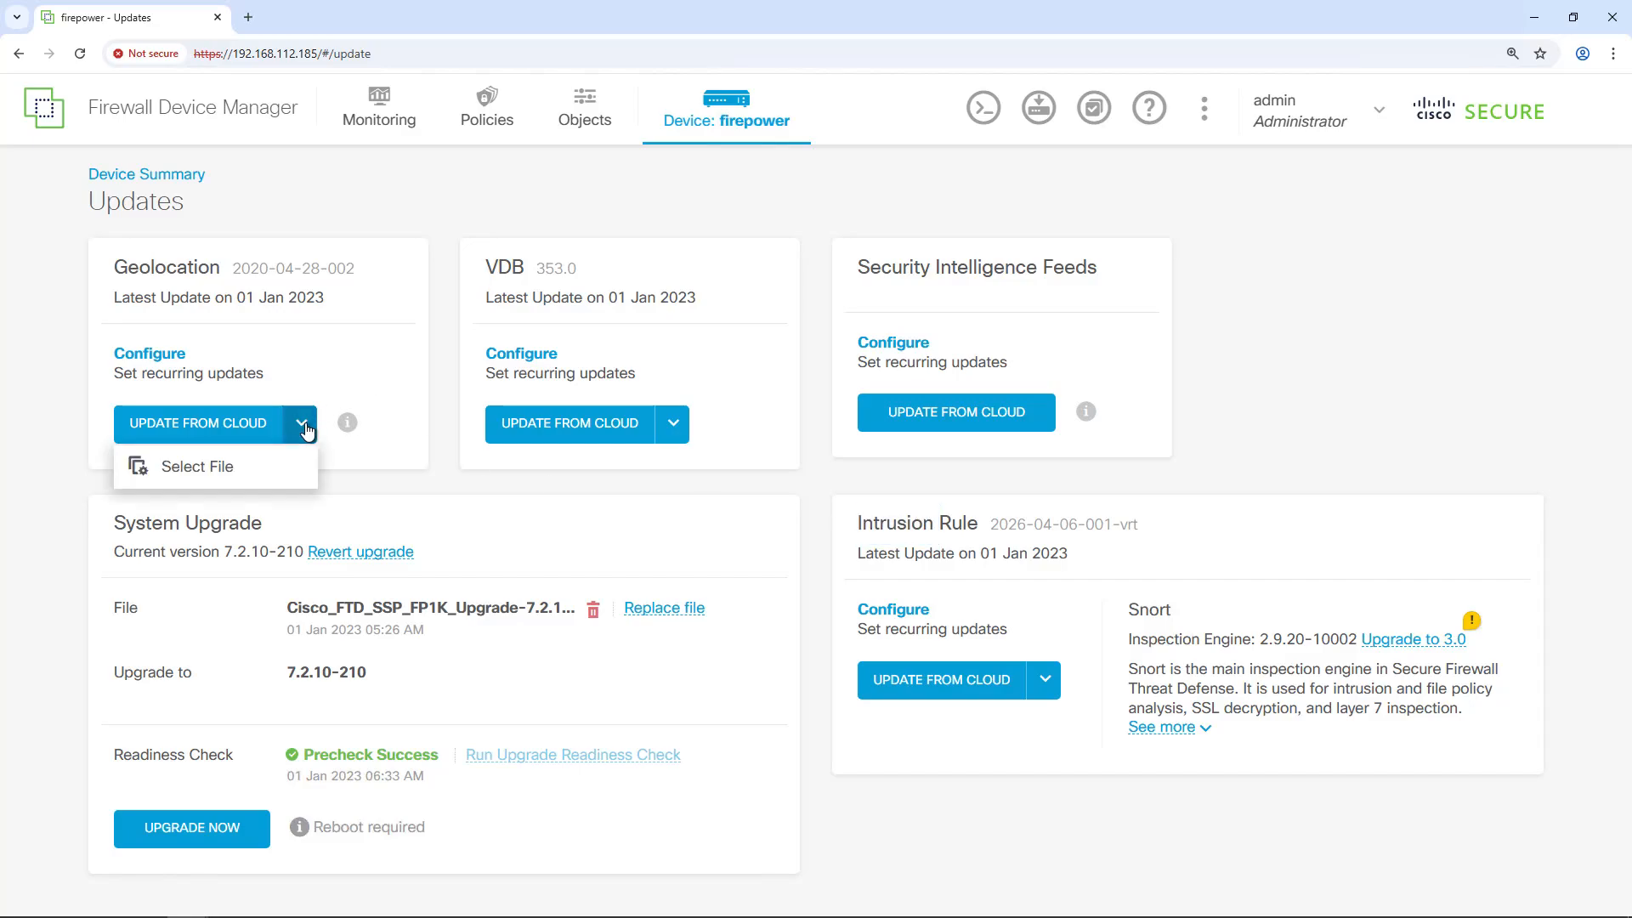
pyautogui.click(186, 473)
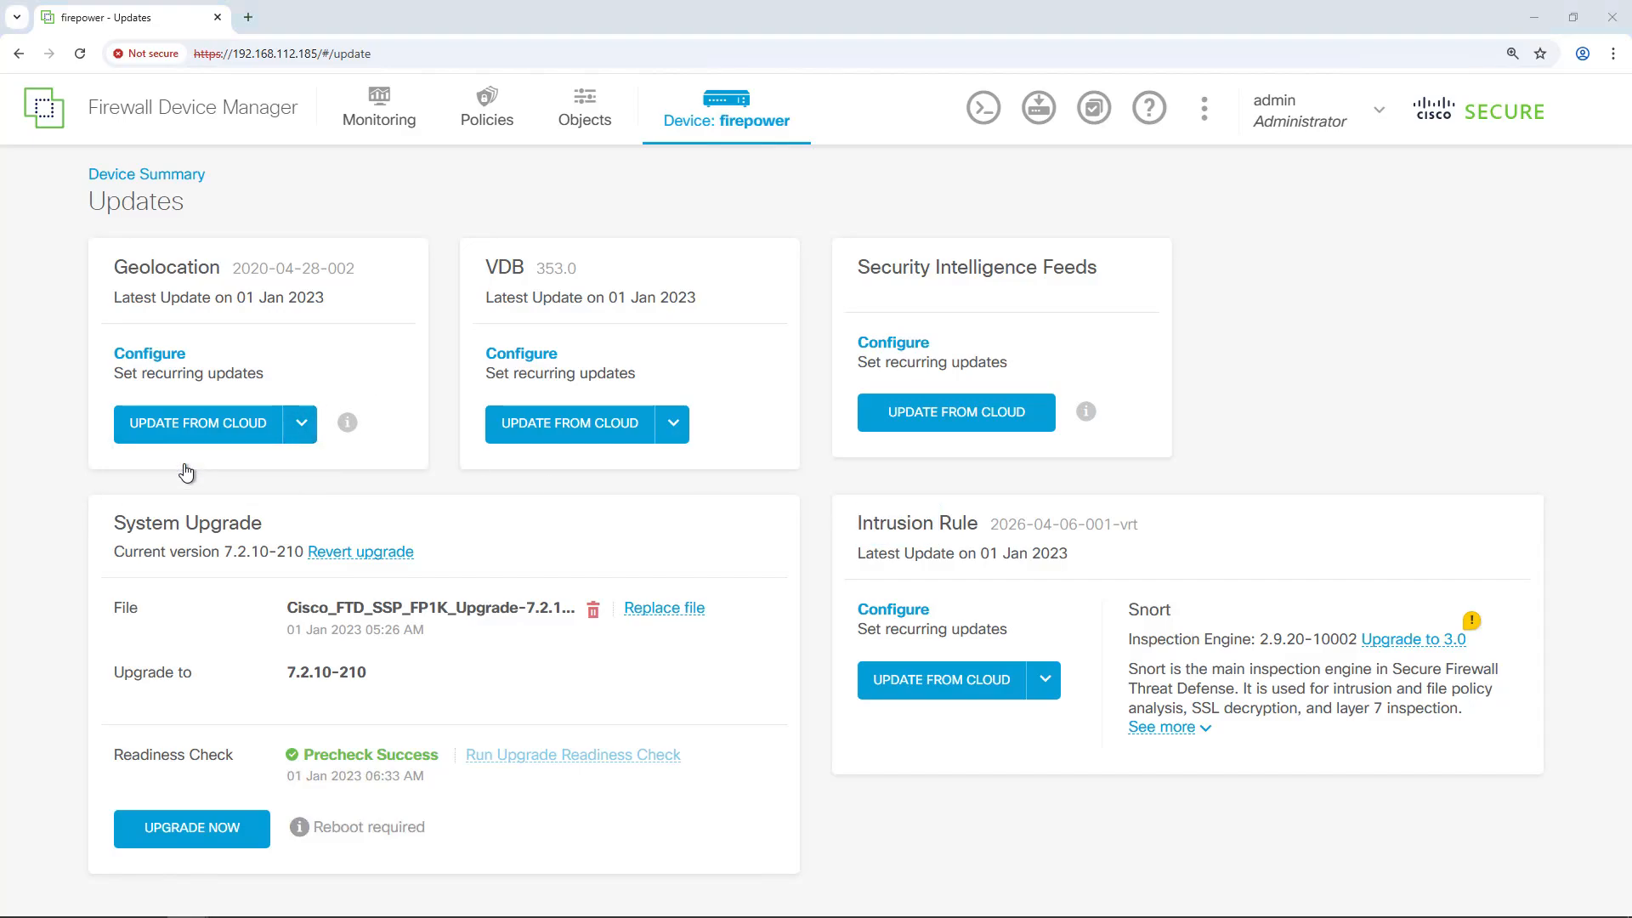
pyautogui.moveTo(380, 414); pyautogui.dragTo(539, 428)
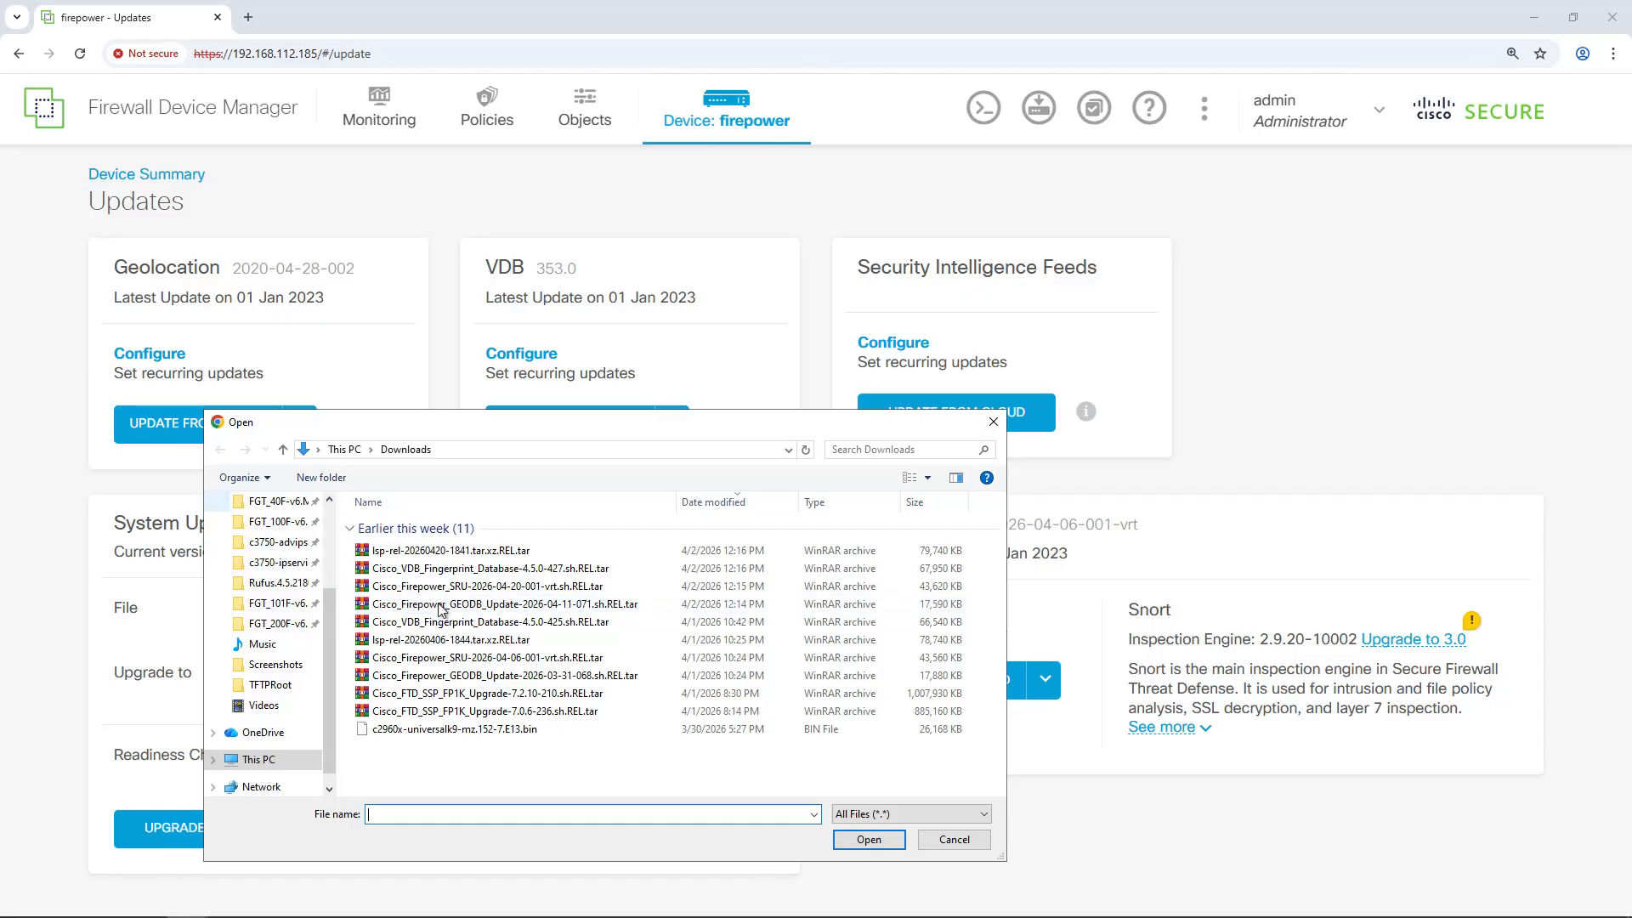
pyautogui.click(472, 605)
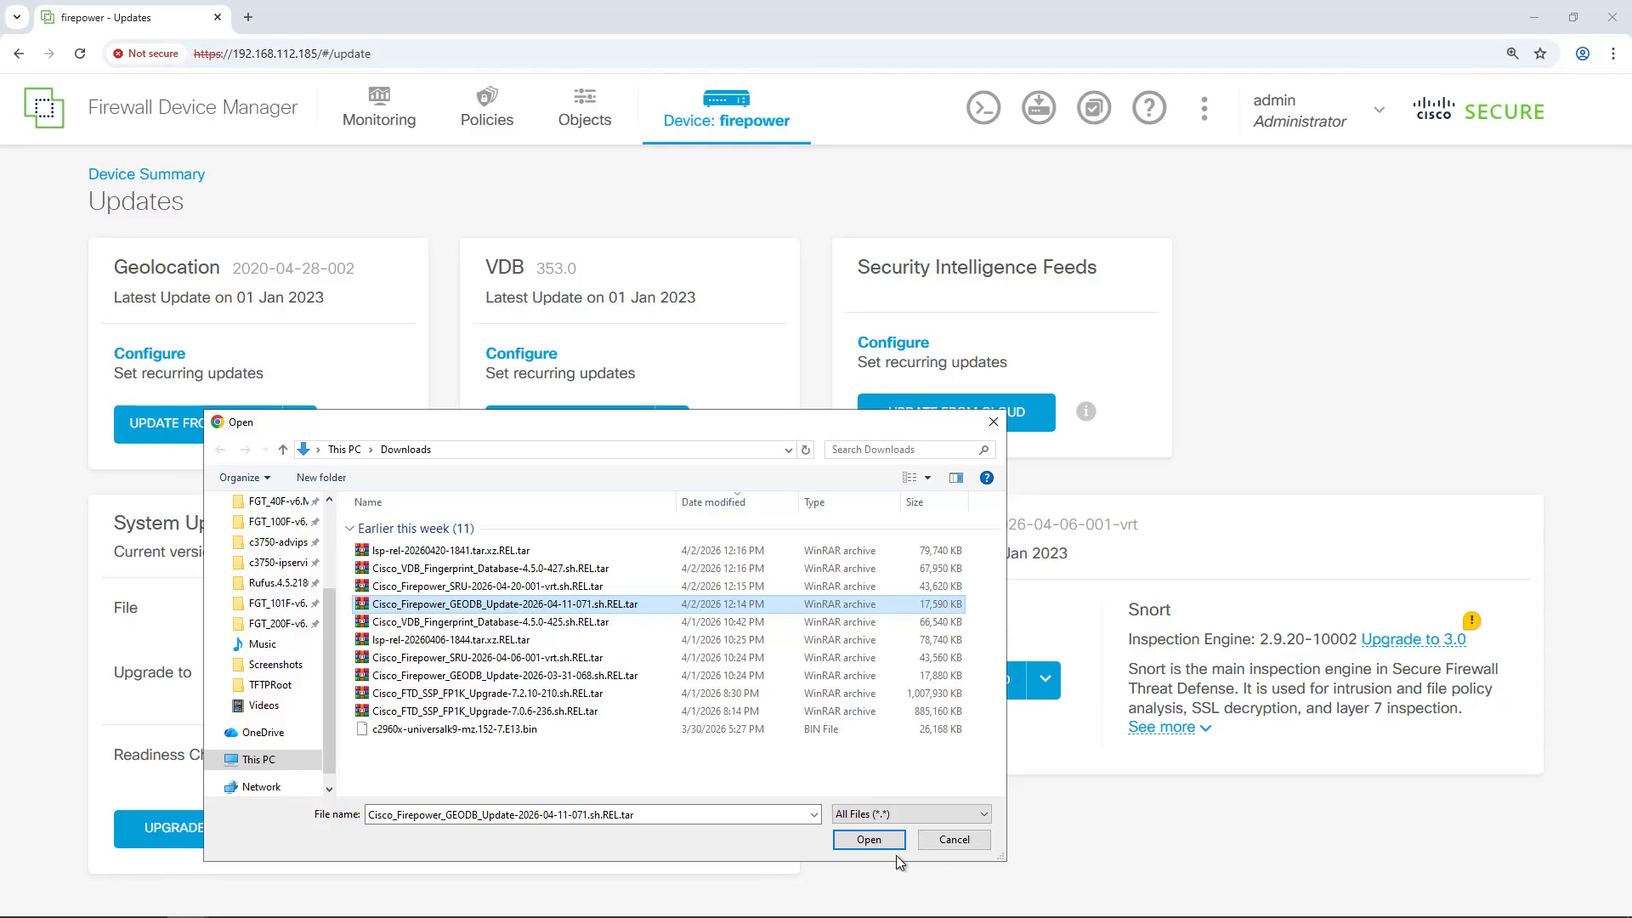
pyautogui.click(870, 840)
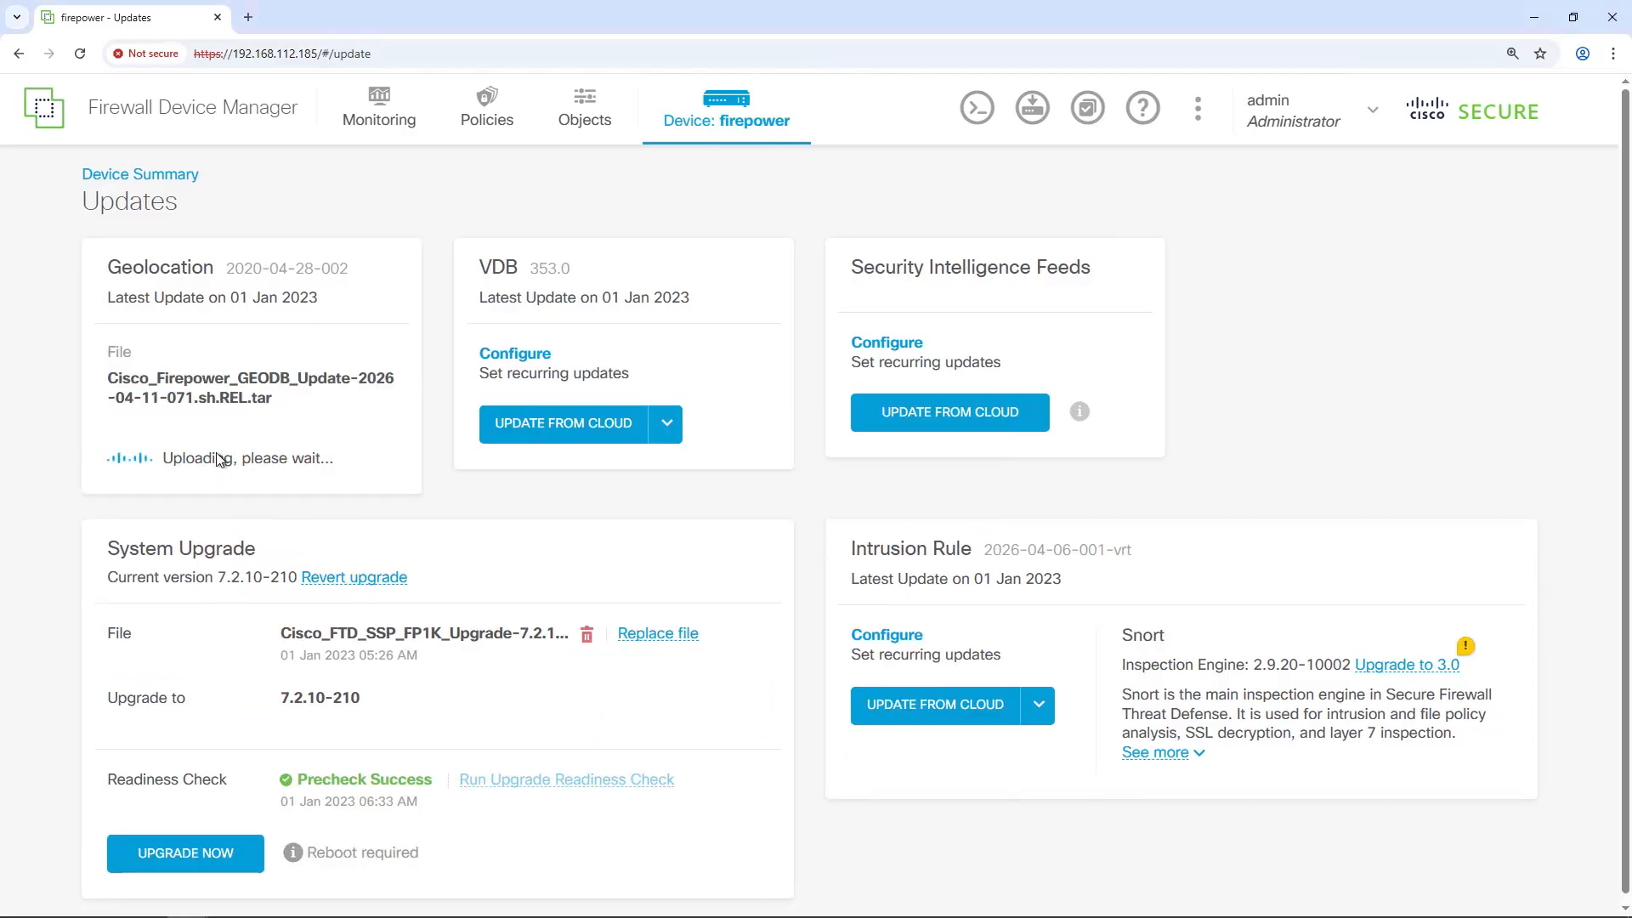
# Upload Cisco_VDB_Fingerprint_Database-4.5.0-427.sh.REL.tar from Downloads as the manual VDB update.
pyautogui.click(667, 424)
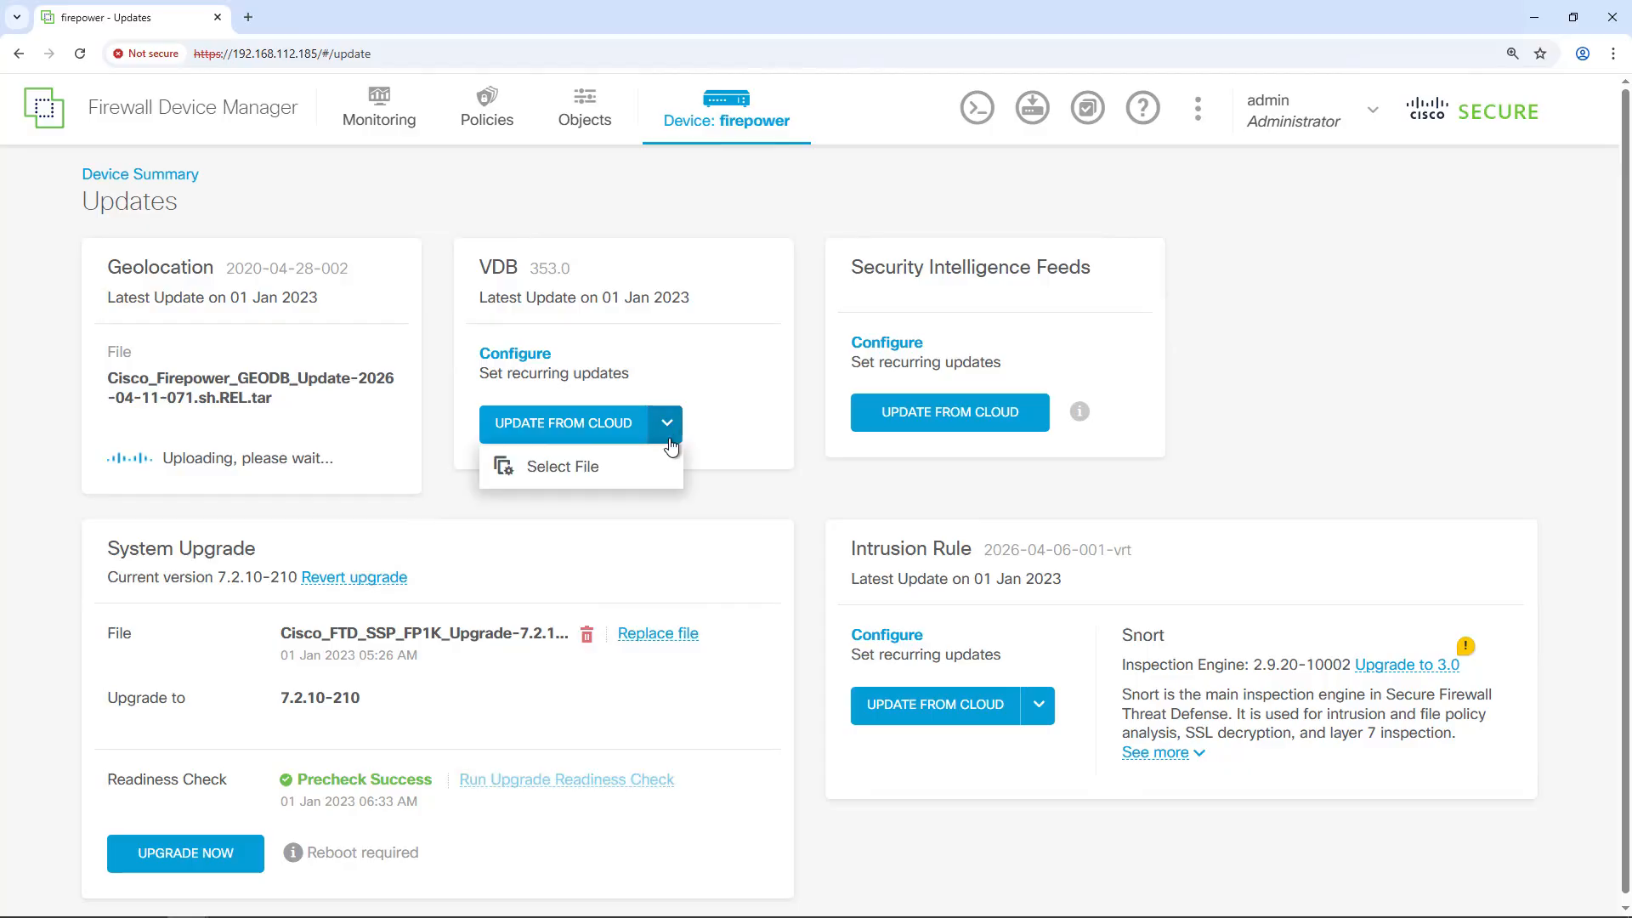
pyautogui.click(548, 467)
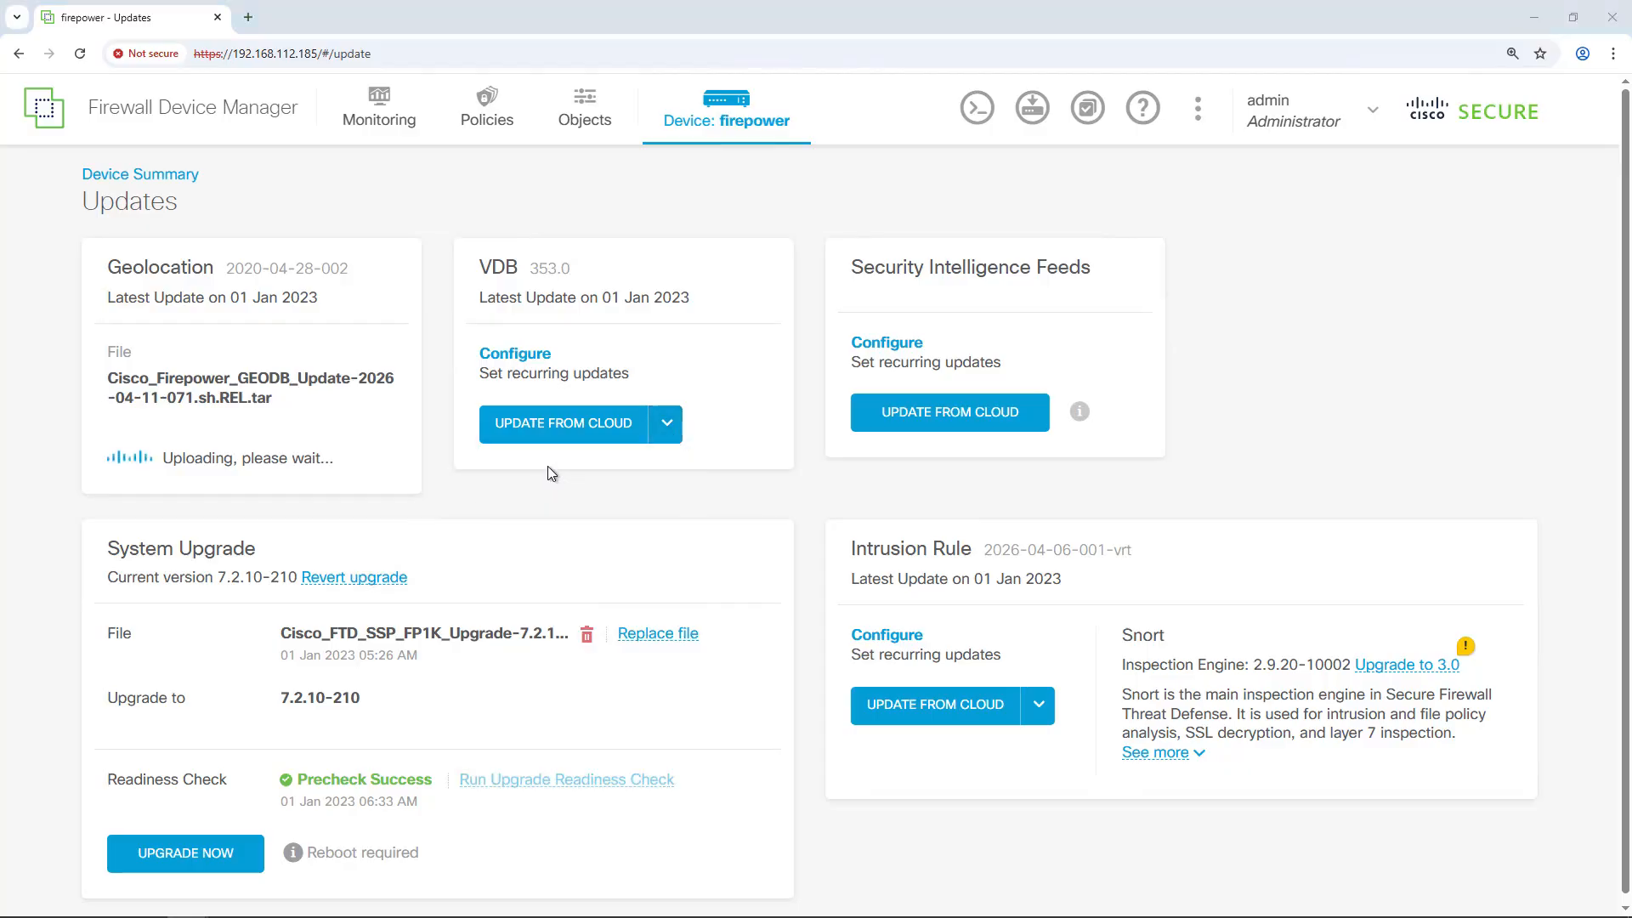
pyautogui.click(430, 570)
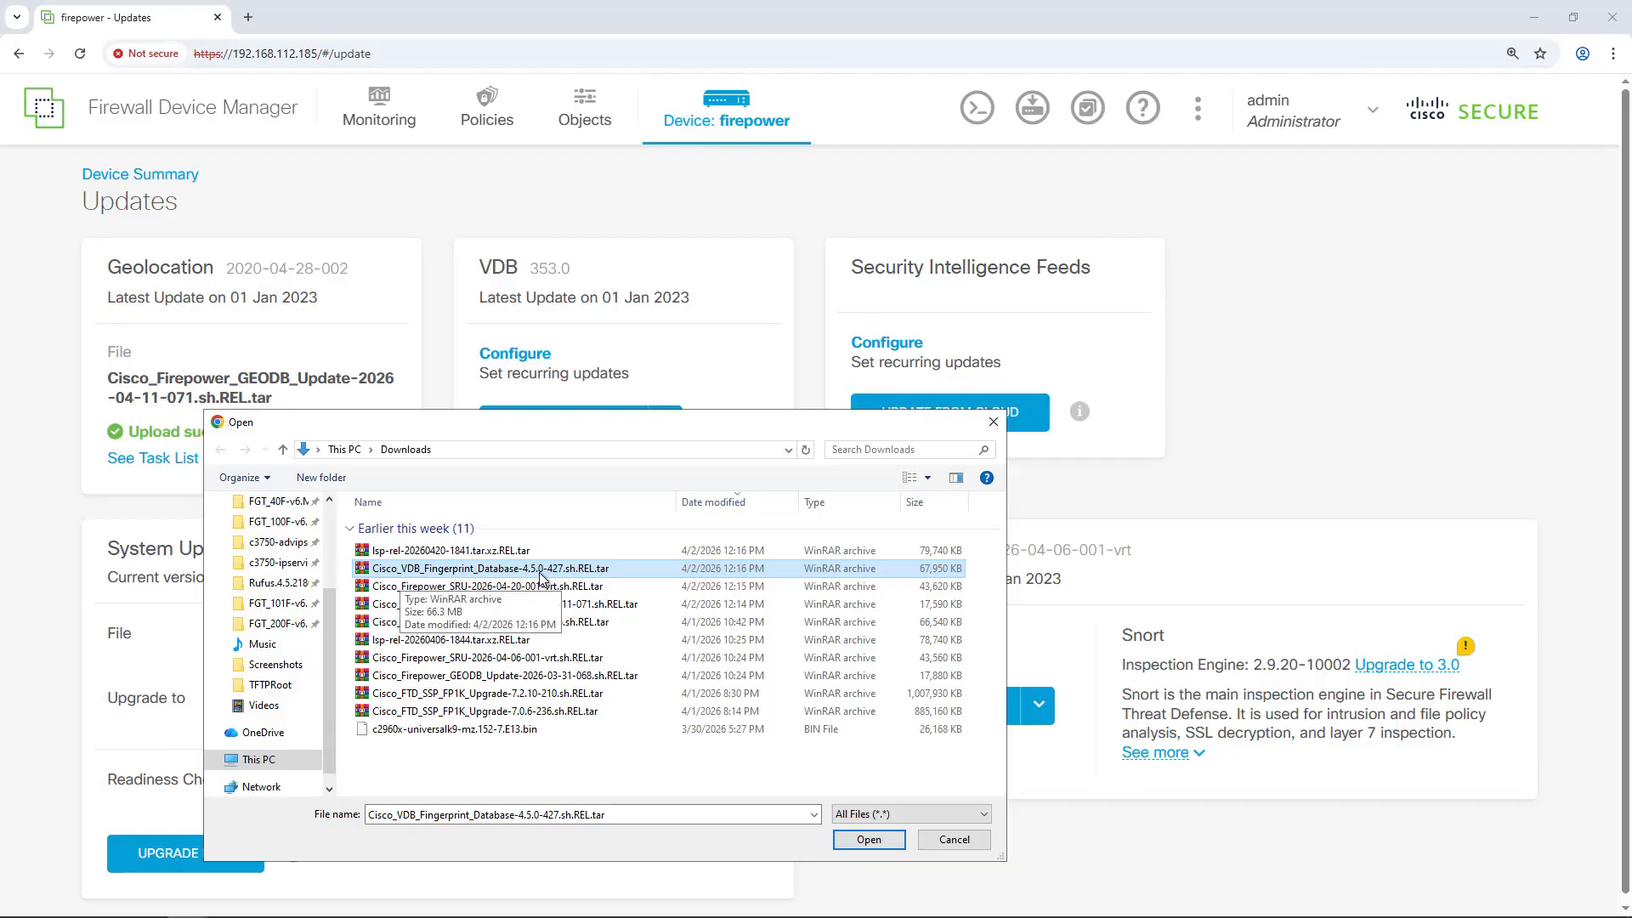
pyautogui.click(870, 840)
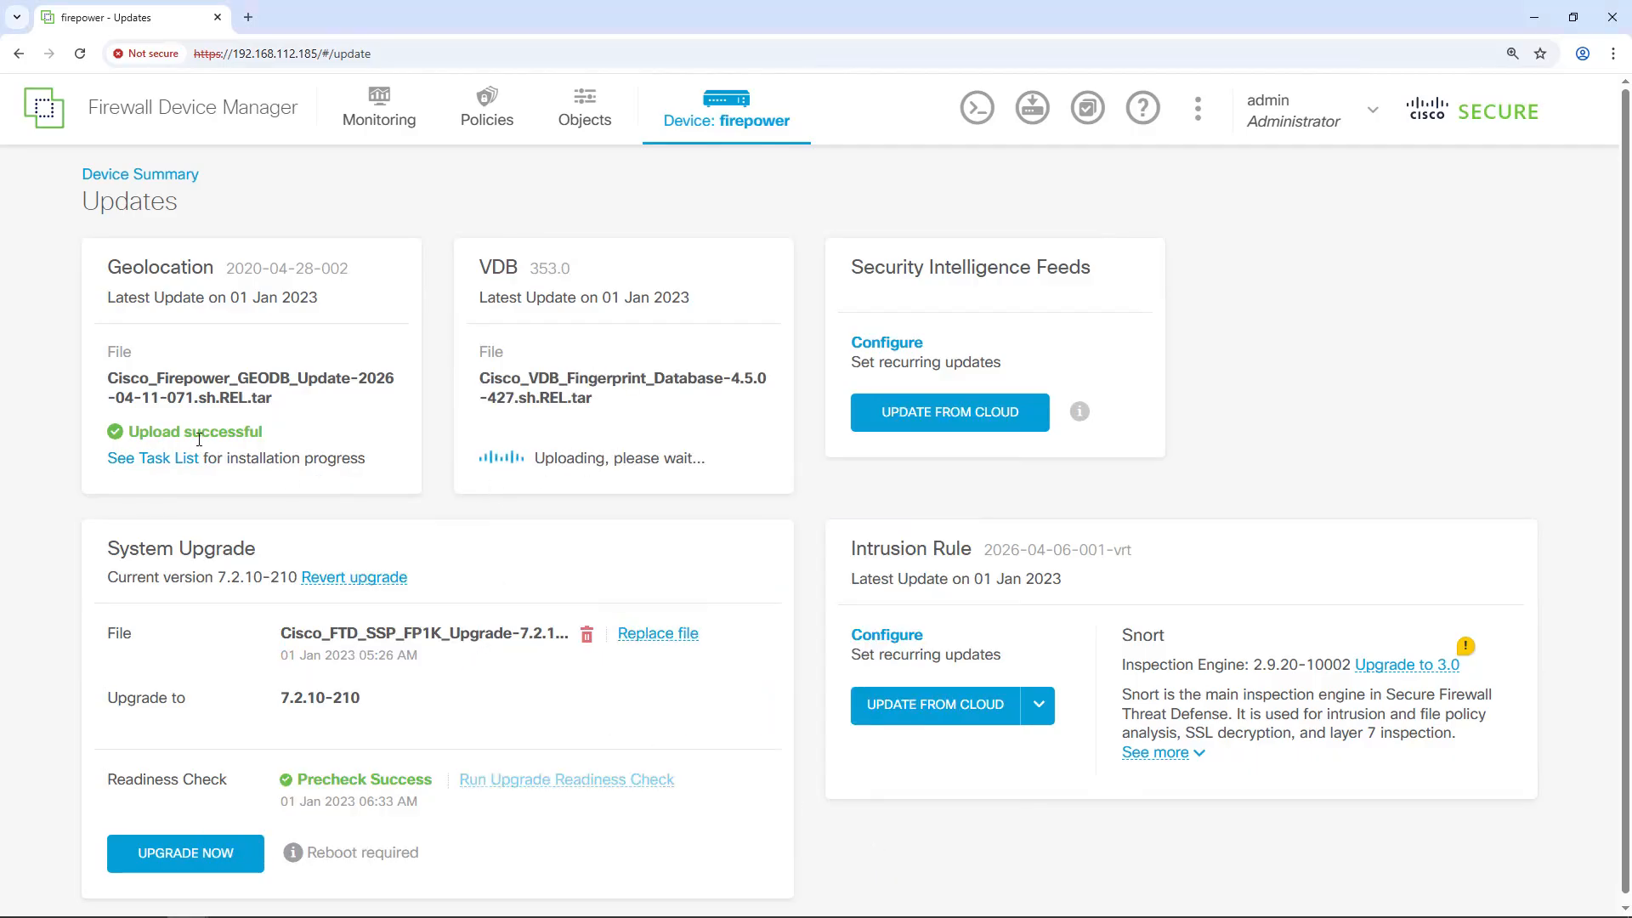
# Check the Geolocation update among the running tasks in the task list, and check the VDB file's upload status.
pyautogui.click(139, 460)
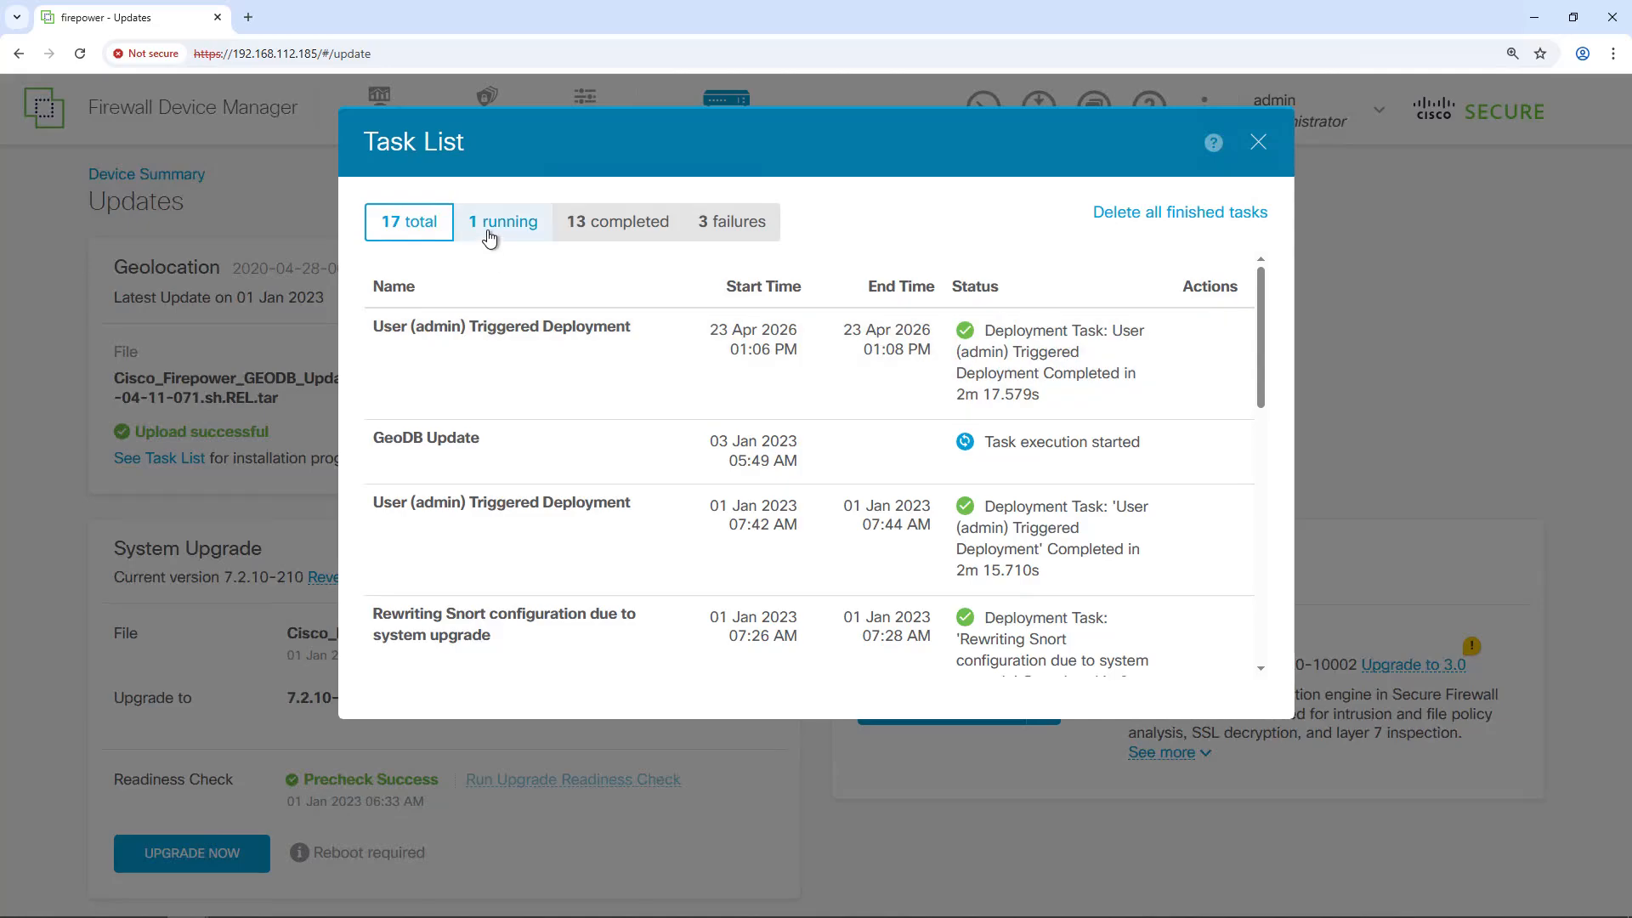
pyautogui.click(490, 239)
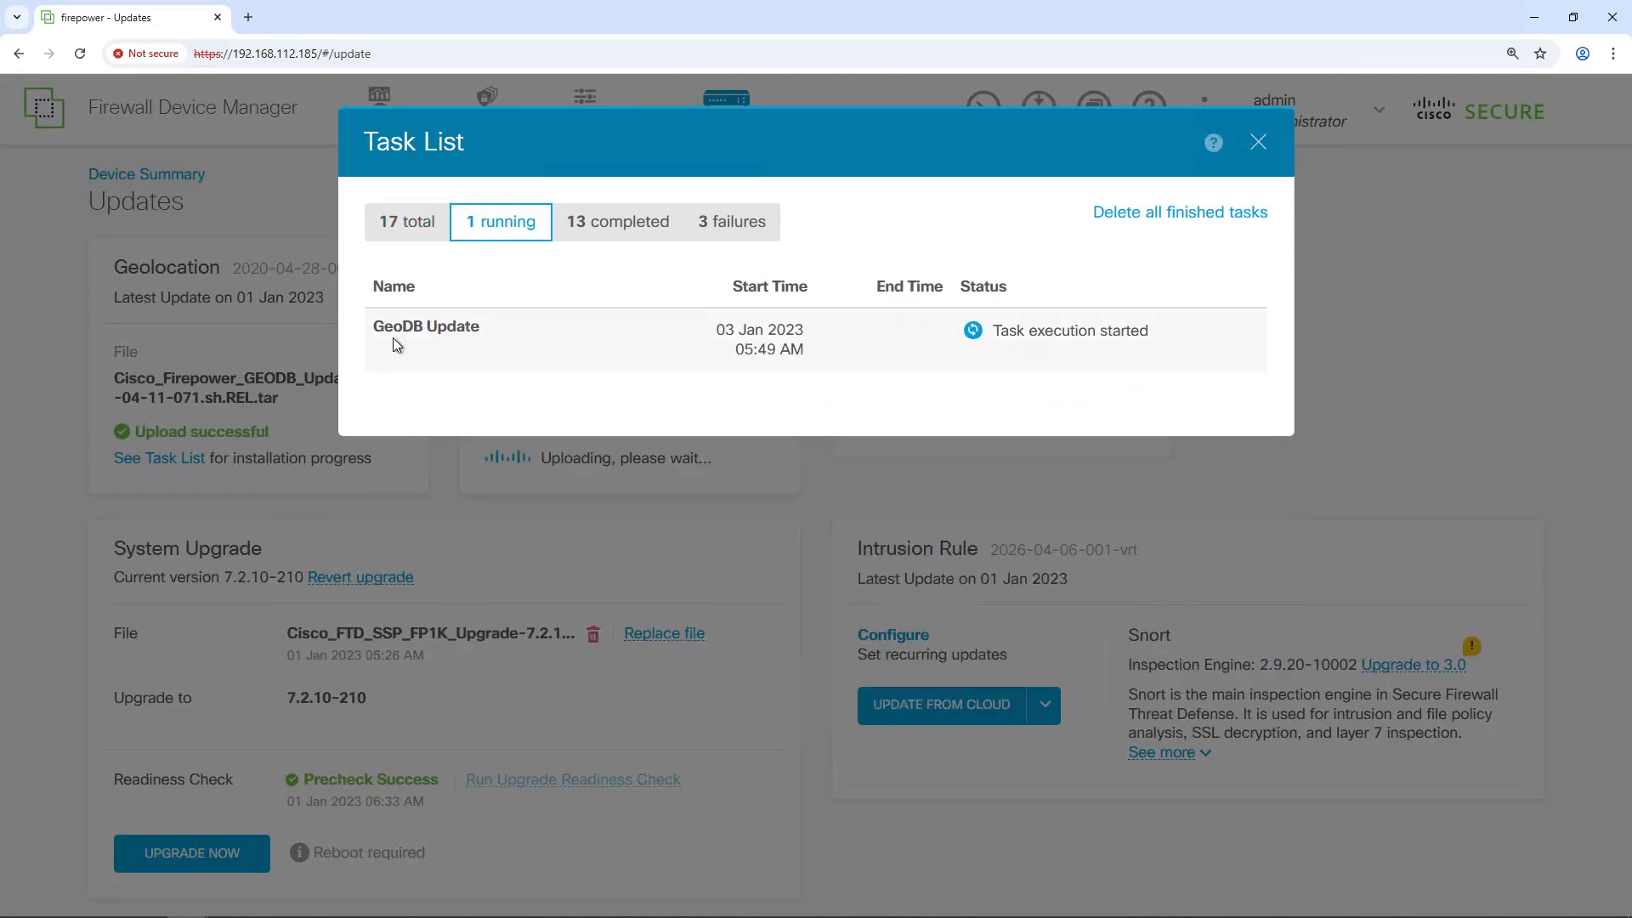
pyautogui.click(1259, 142)
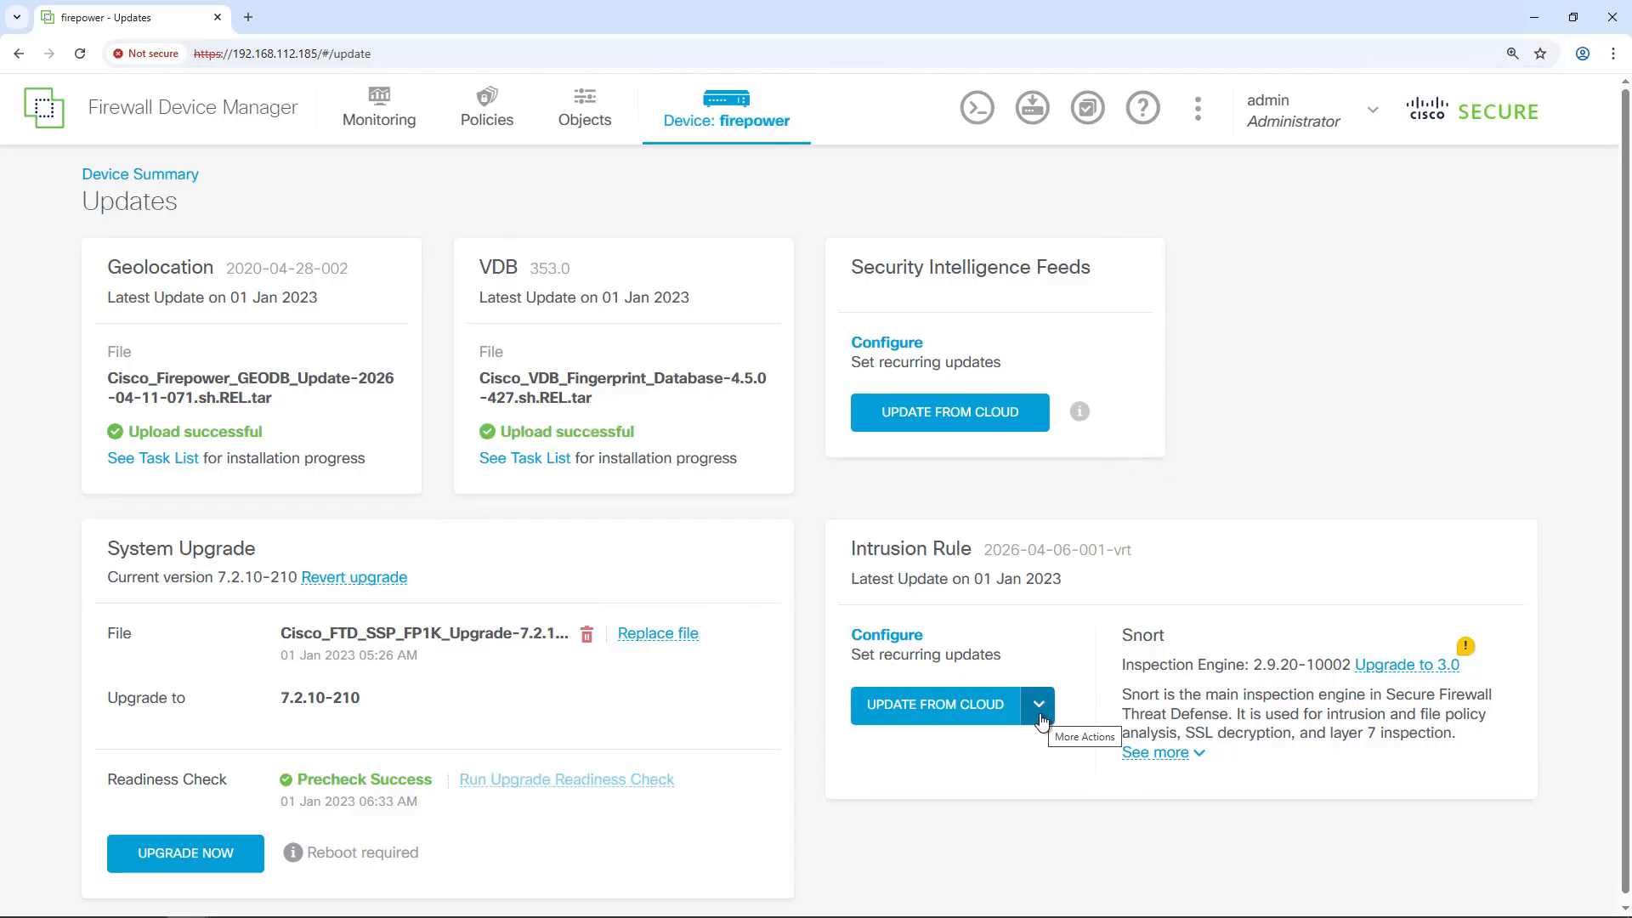
pyautogui.moveTo(503, 432); pyautogui.dragTo(682, 432)
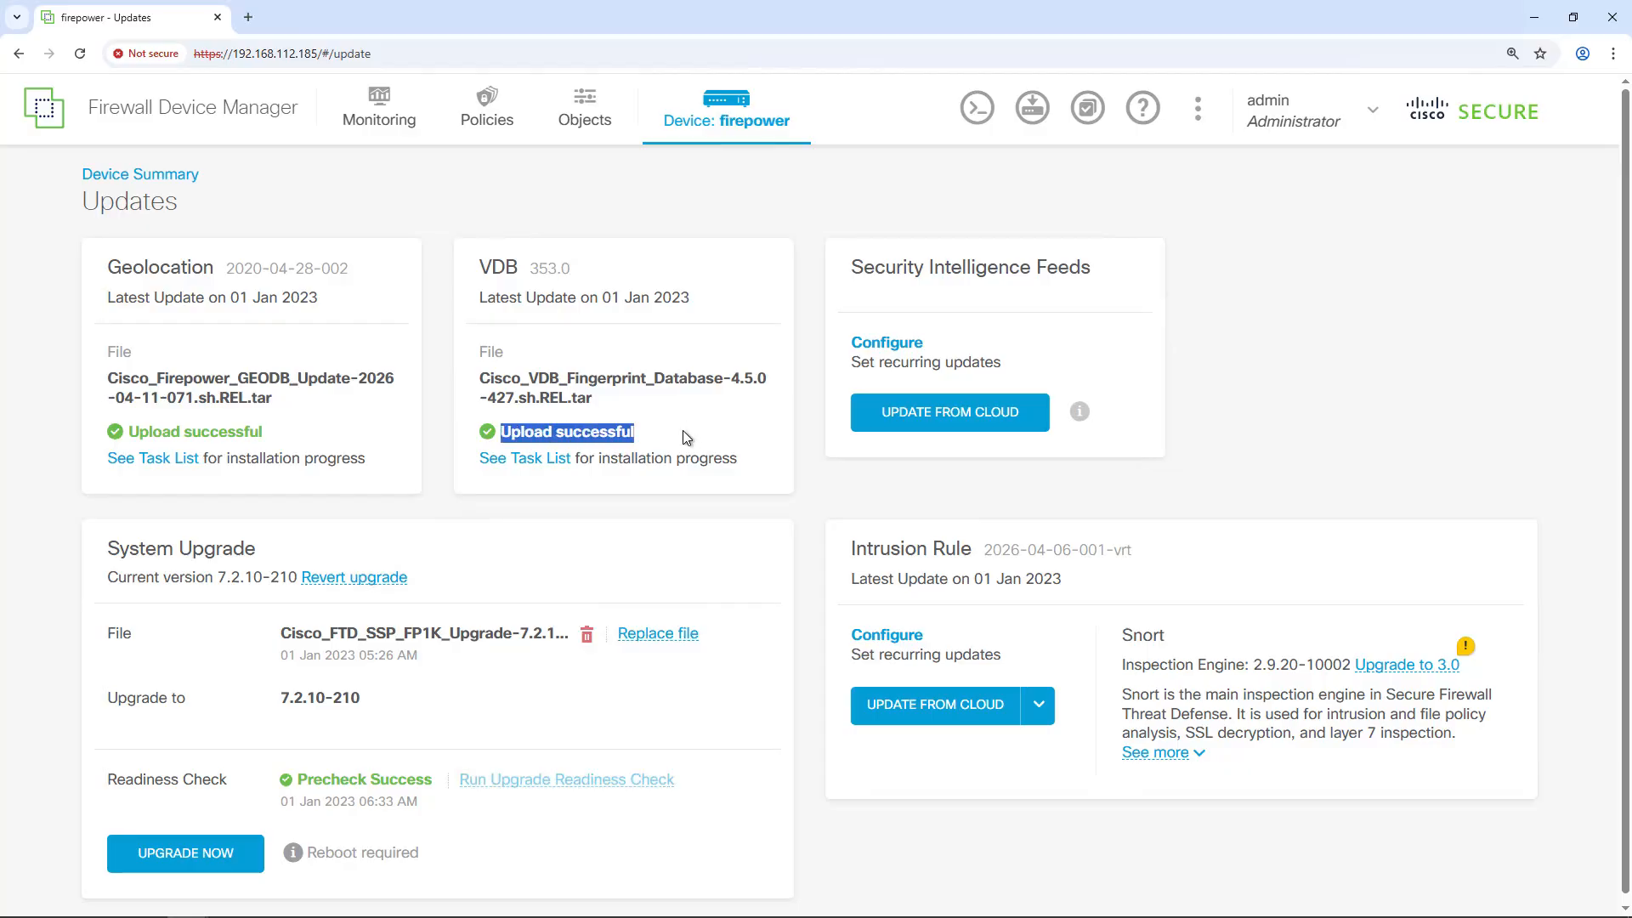
pyautogui.click(1247, 480)
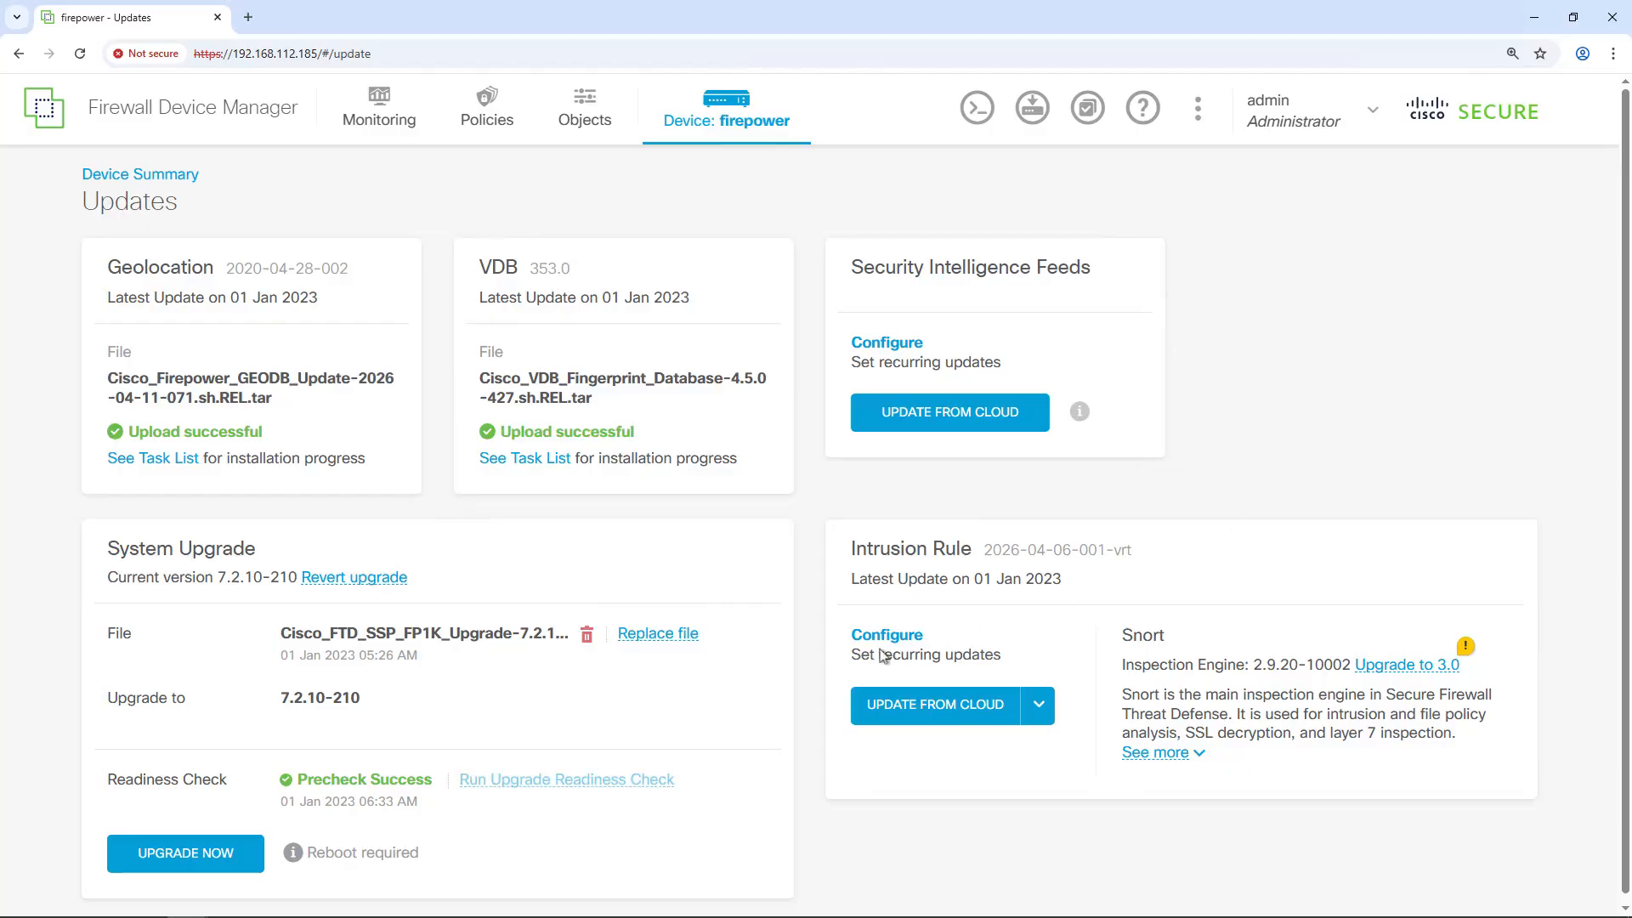
pyautogui.click(1038, 705)
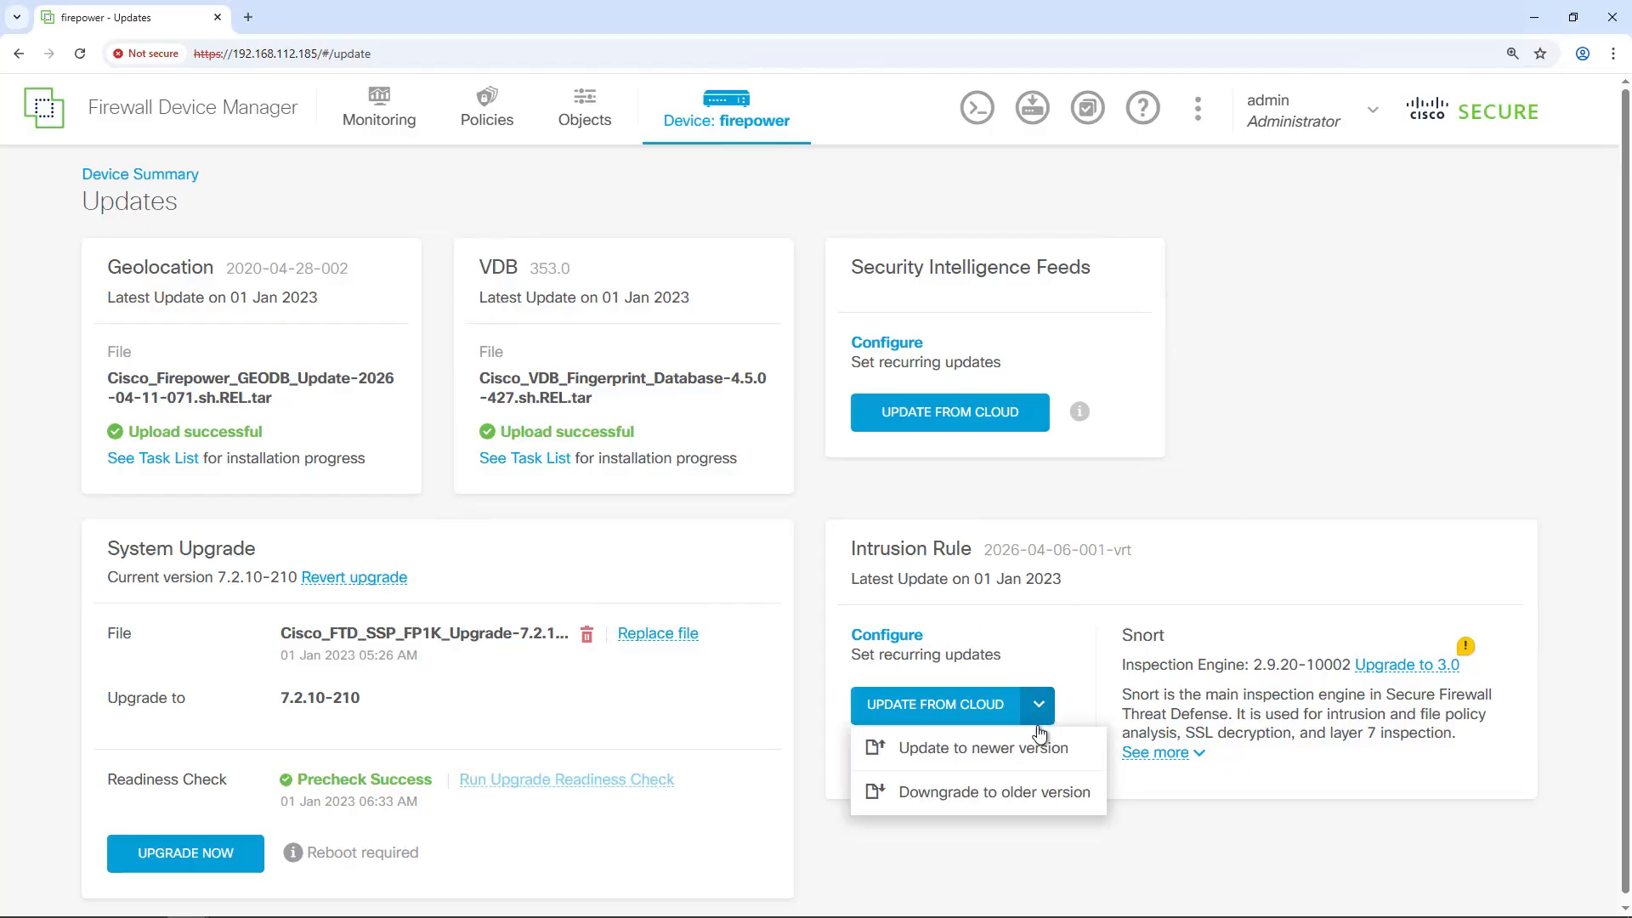
pyautogui.click(951, 749)
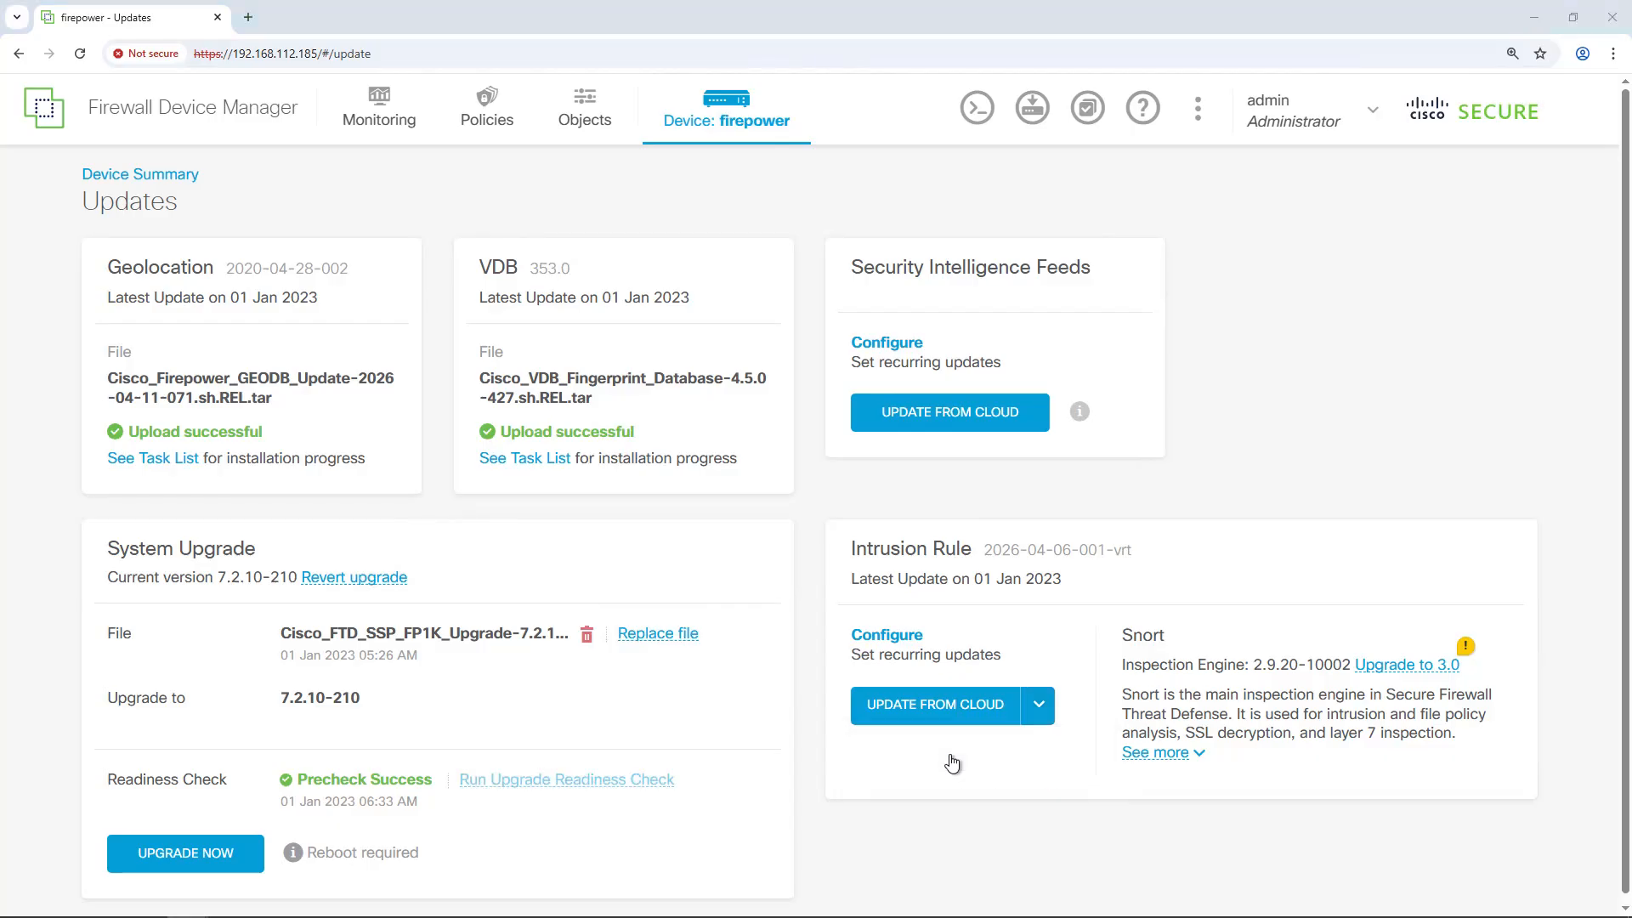
pyautogui.moveTo(660, 434); pyautogui.dragTo(518, 315)
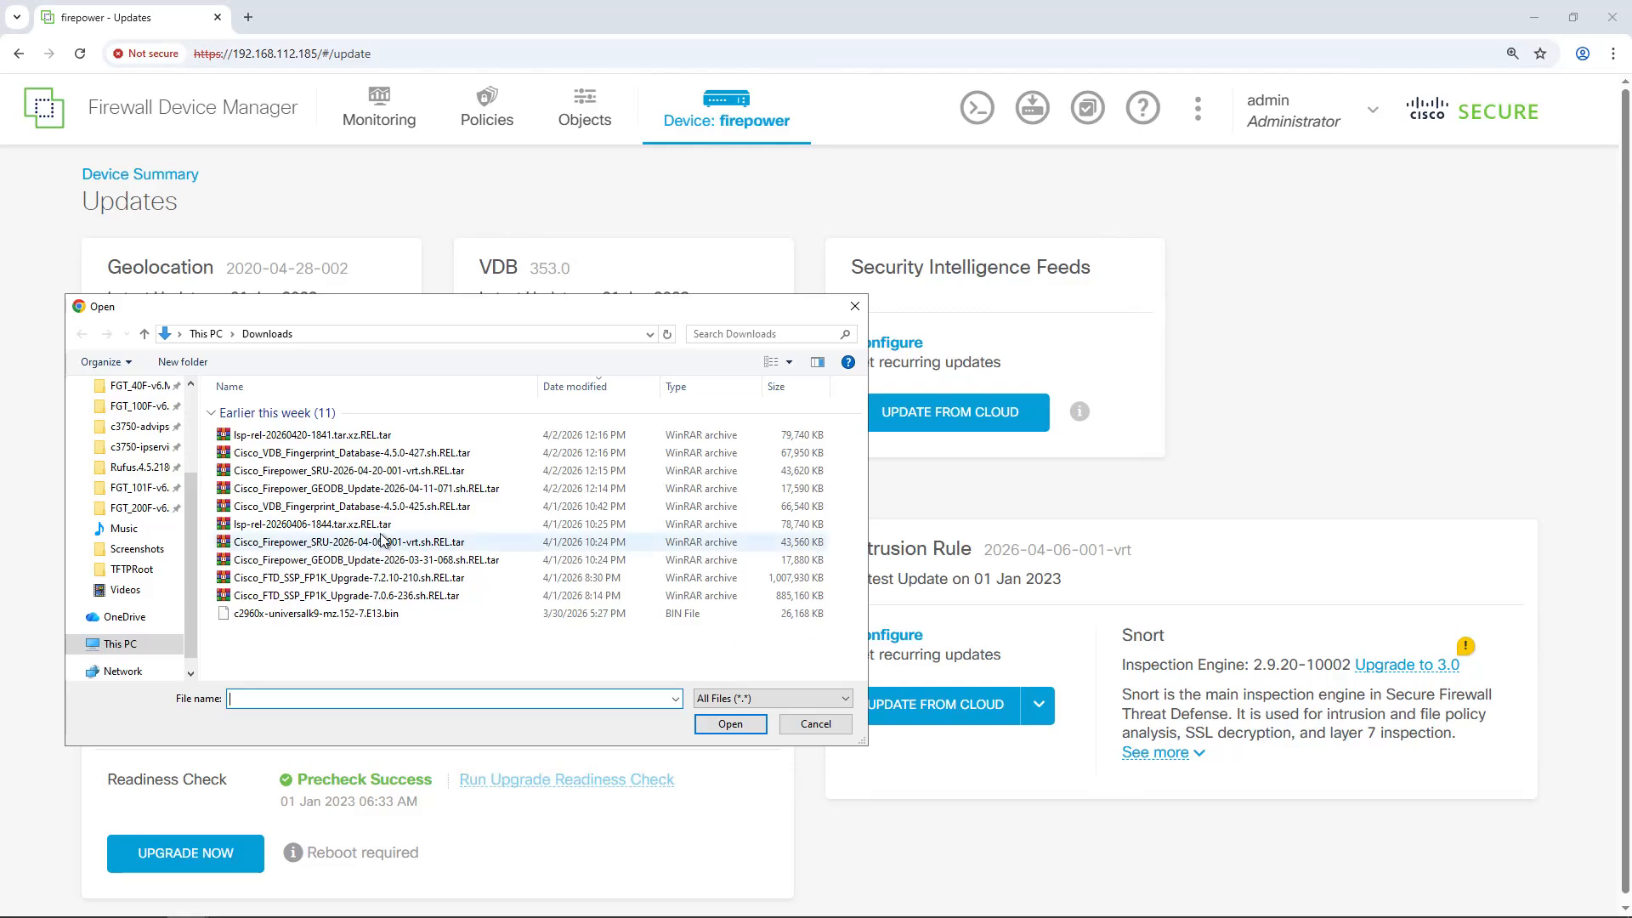
pyautogui.click(357, 472)
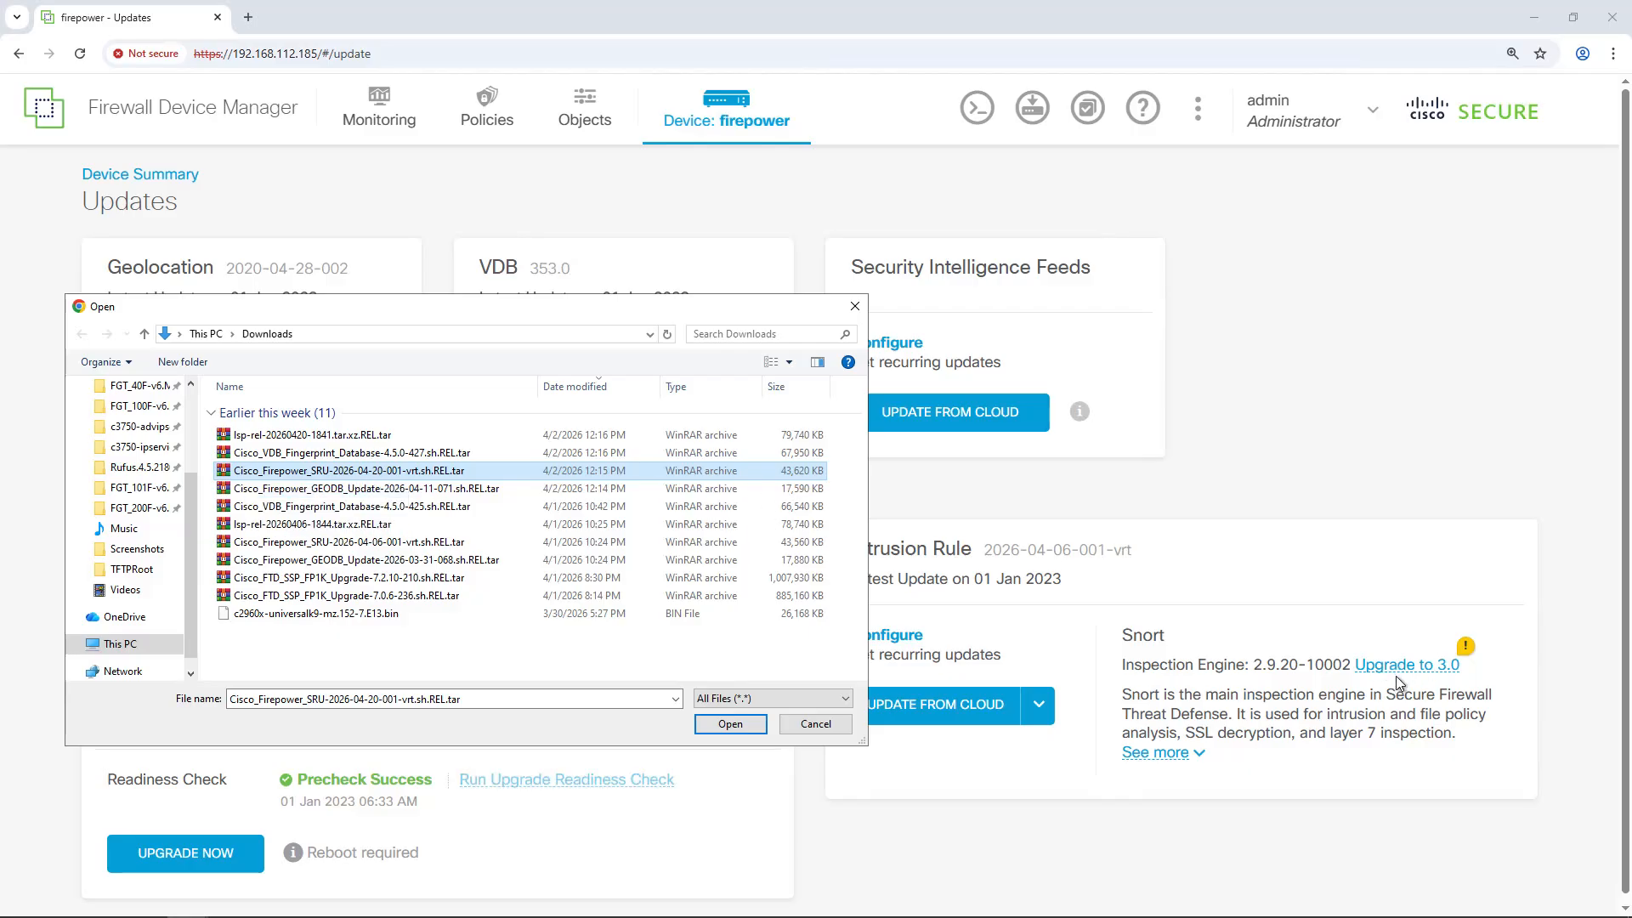
pyautogui.click(281, 436)
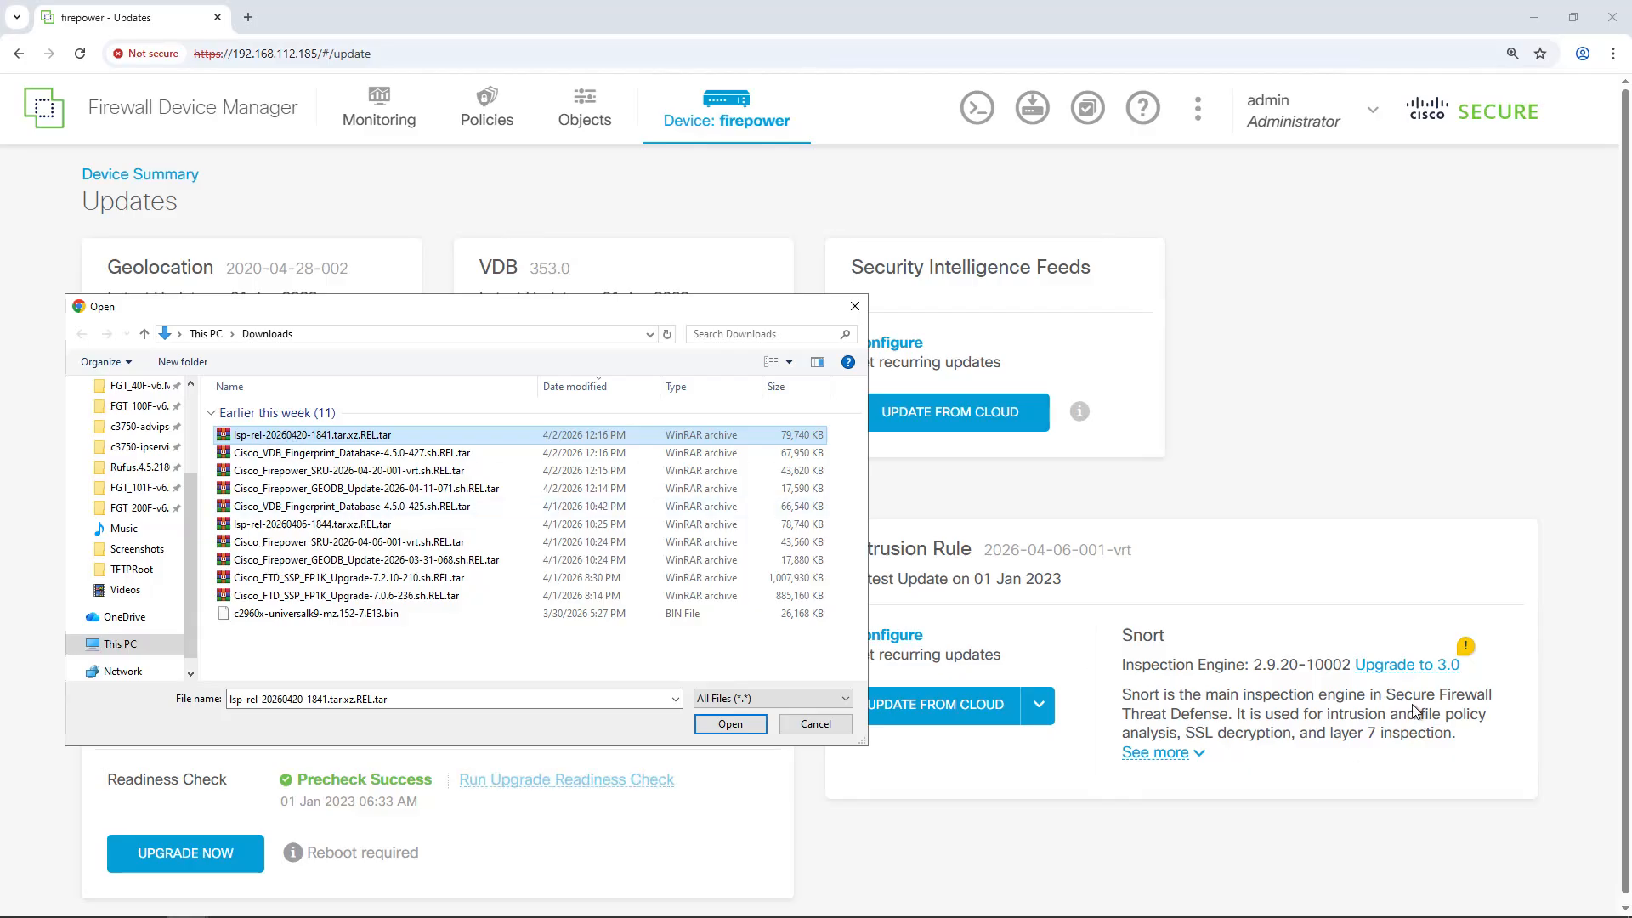
pyautogui.click(357, 472)
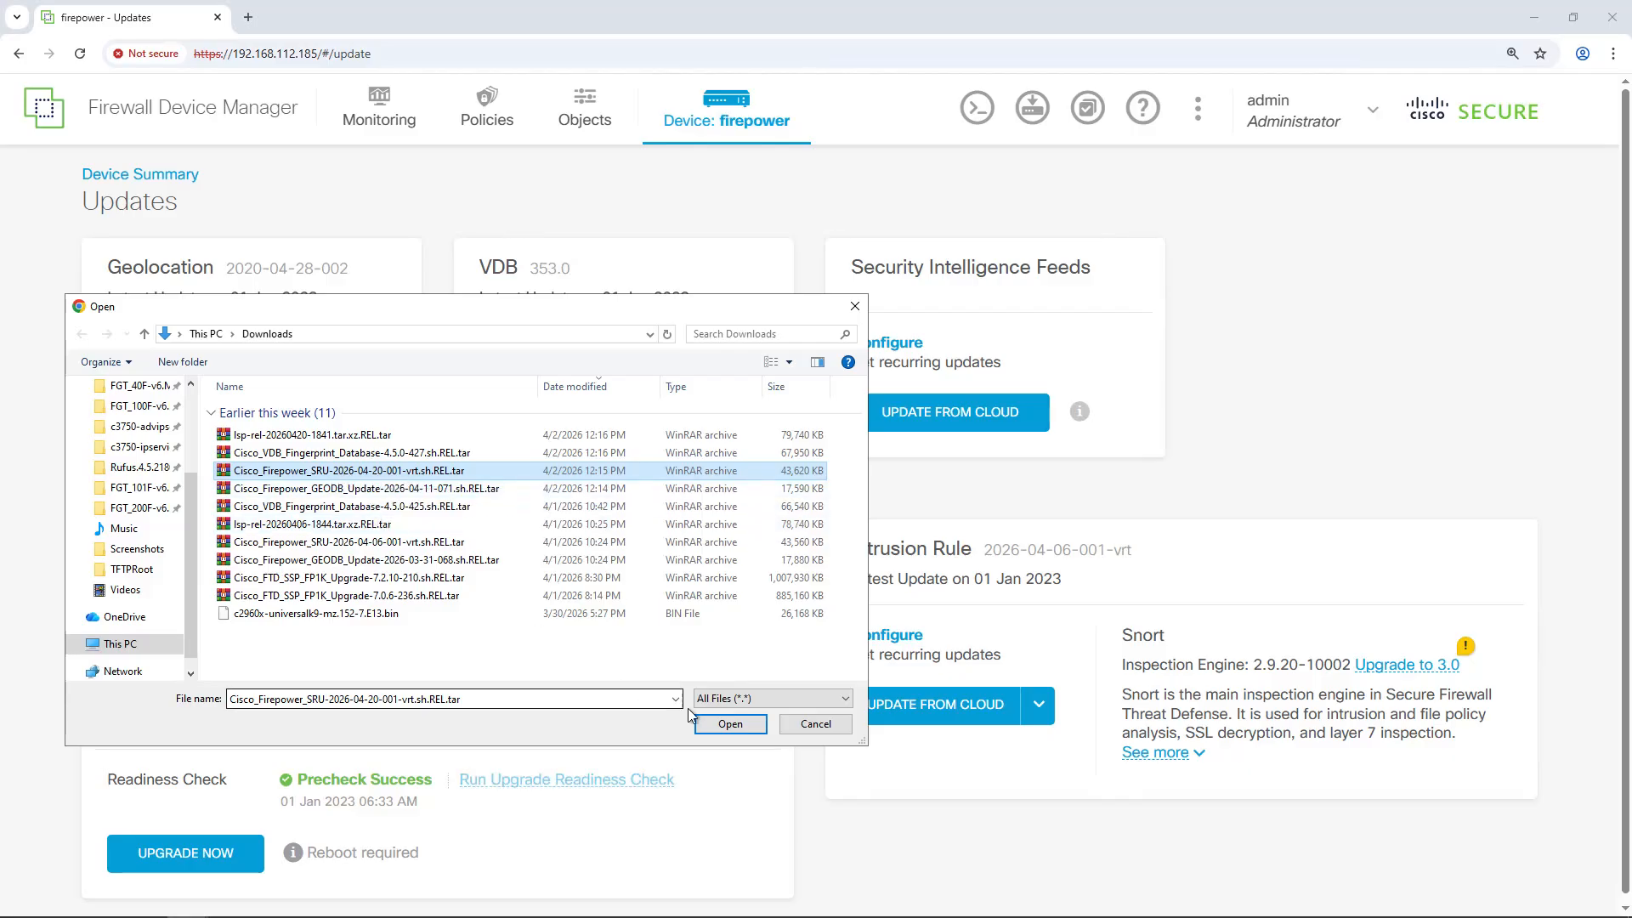
pyautogui.click(736, 721)
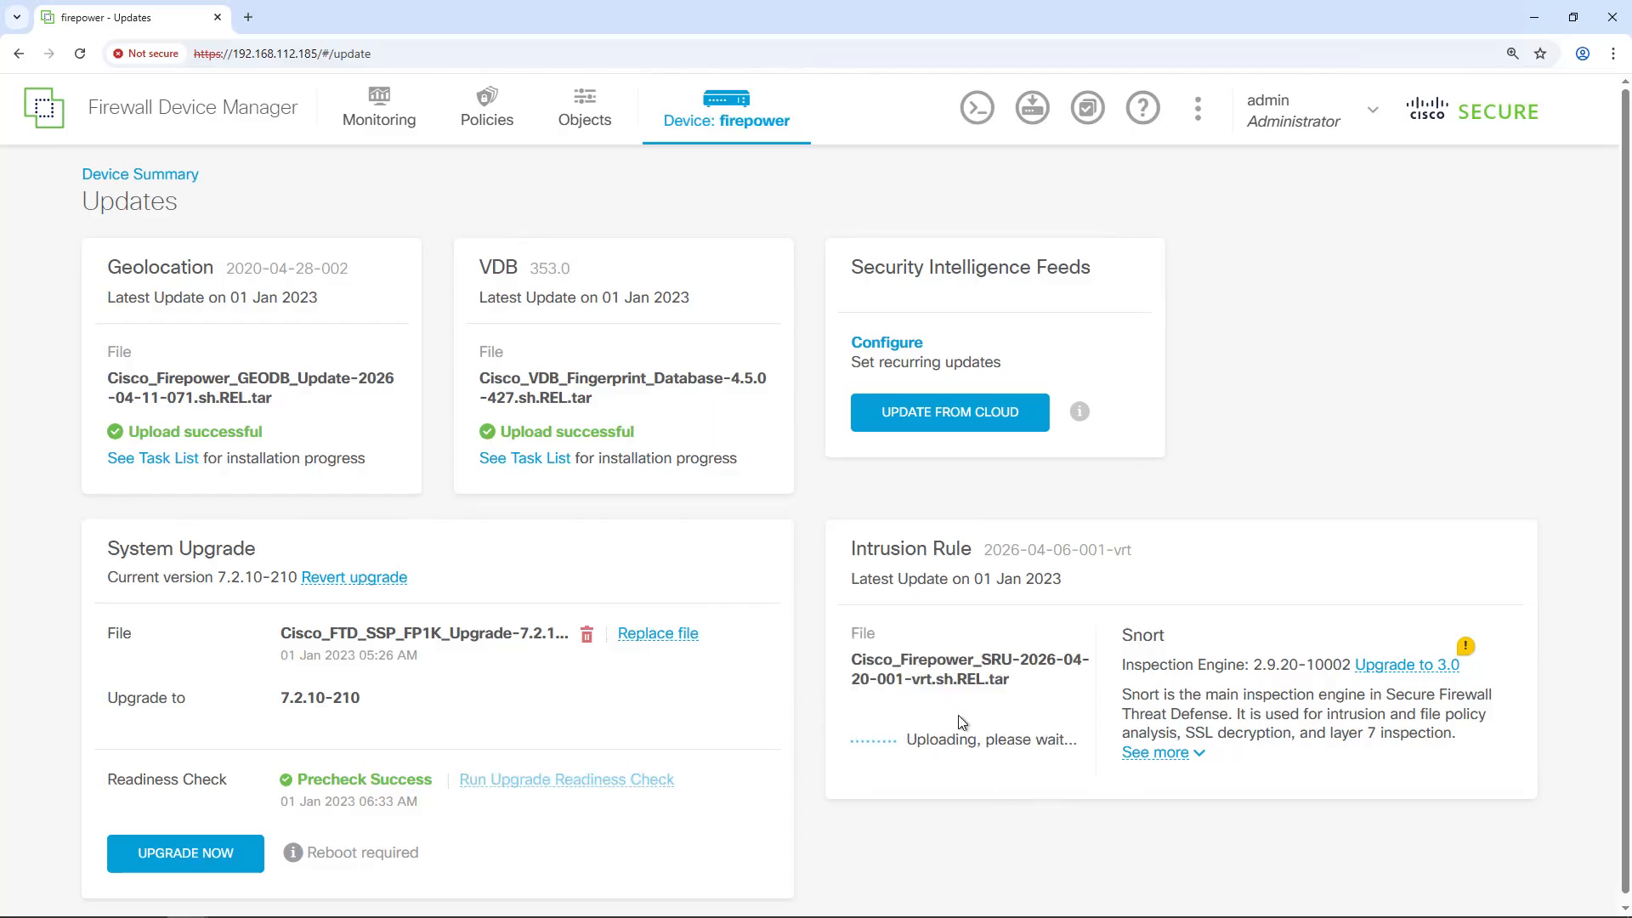
# Check the VDB update among the running tasks, and check the Intrusion Rule file's upload status.
pyautogui.click(504, 464)
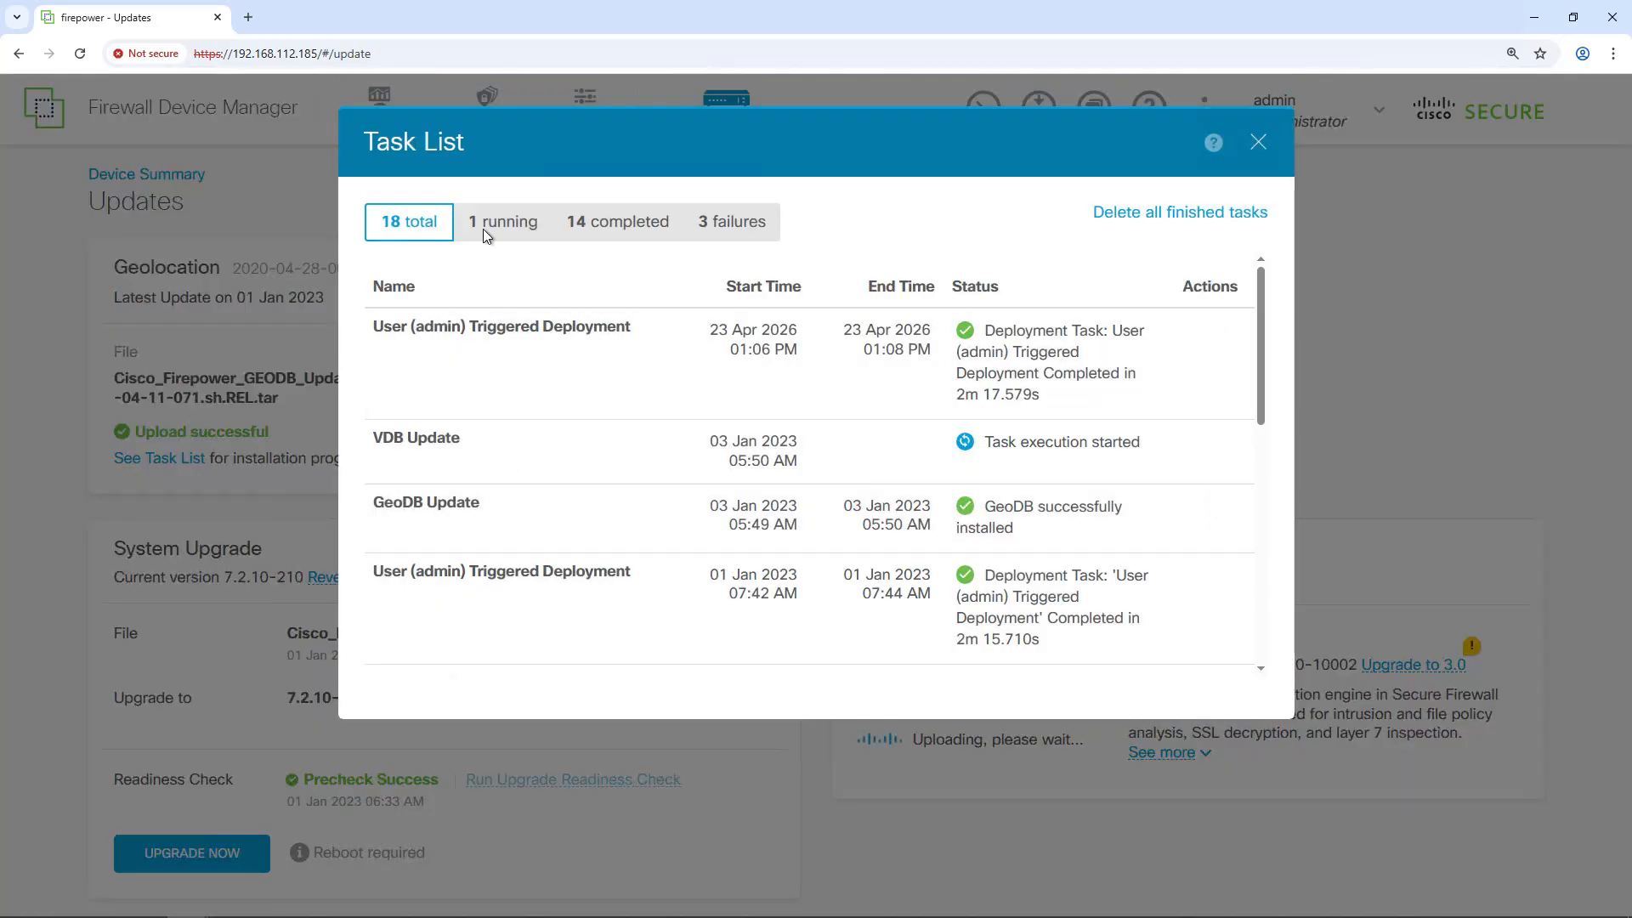
pyautogui.click(484, 230)
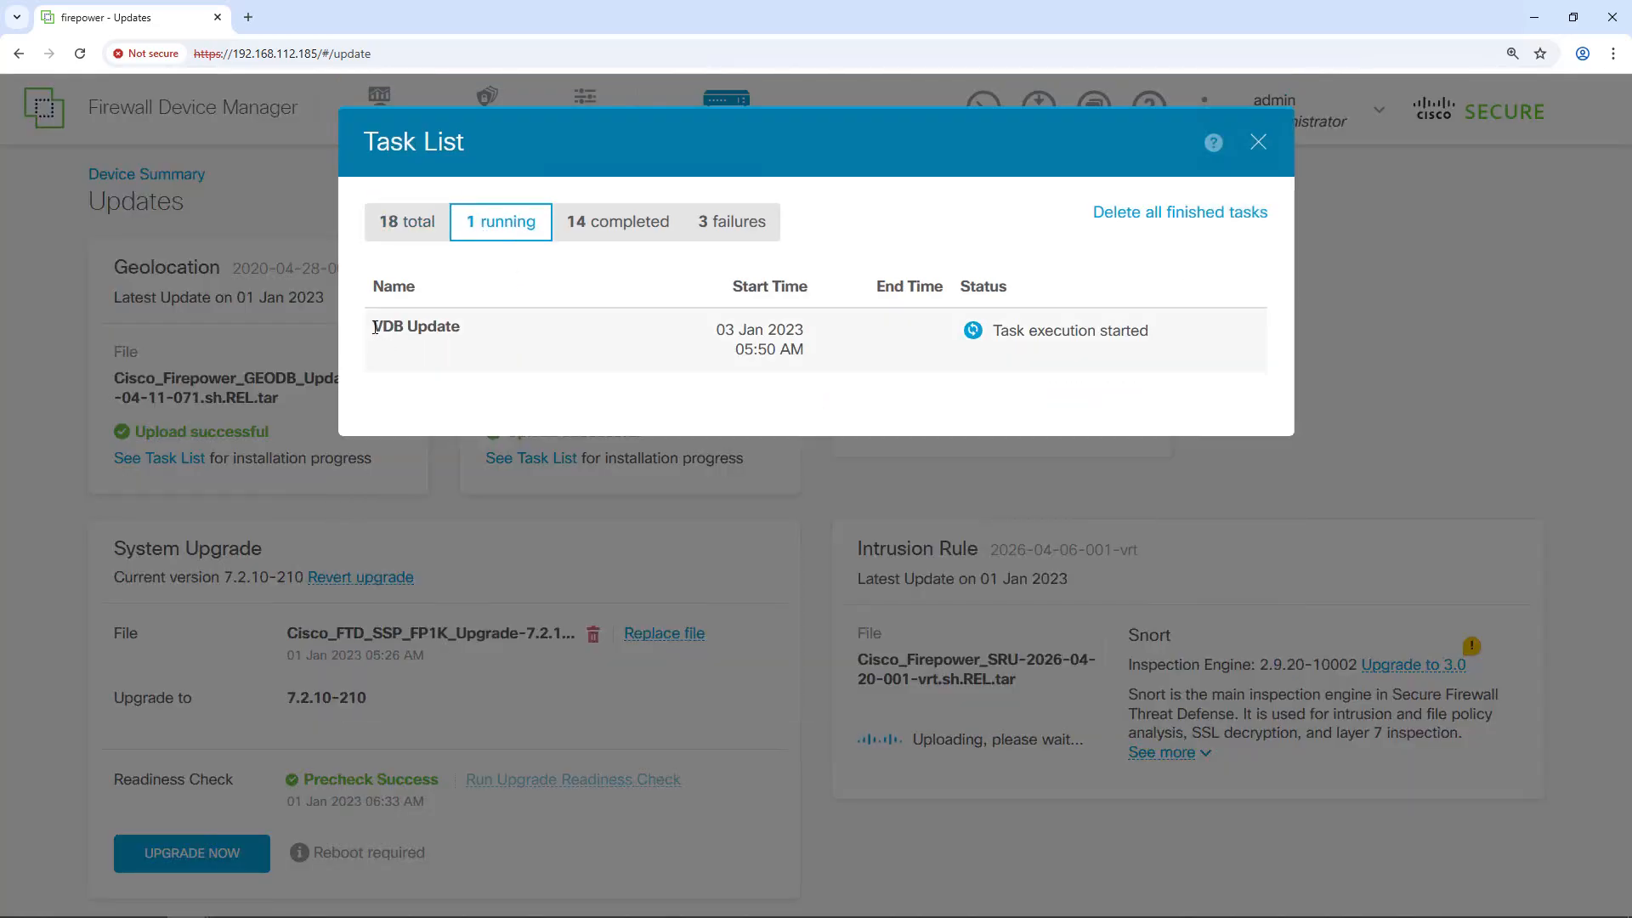
pyautogui.moveTo(375, 329); pyautogui.dragTo(470, 331)
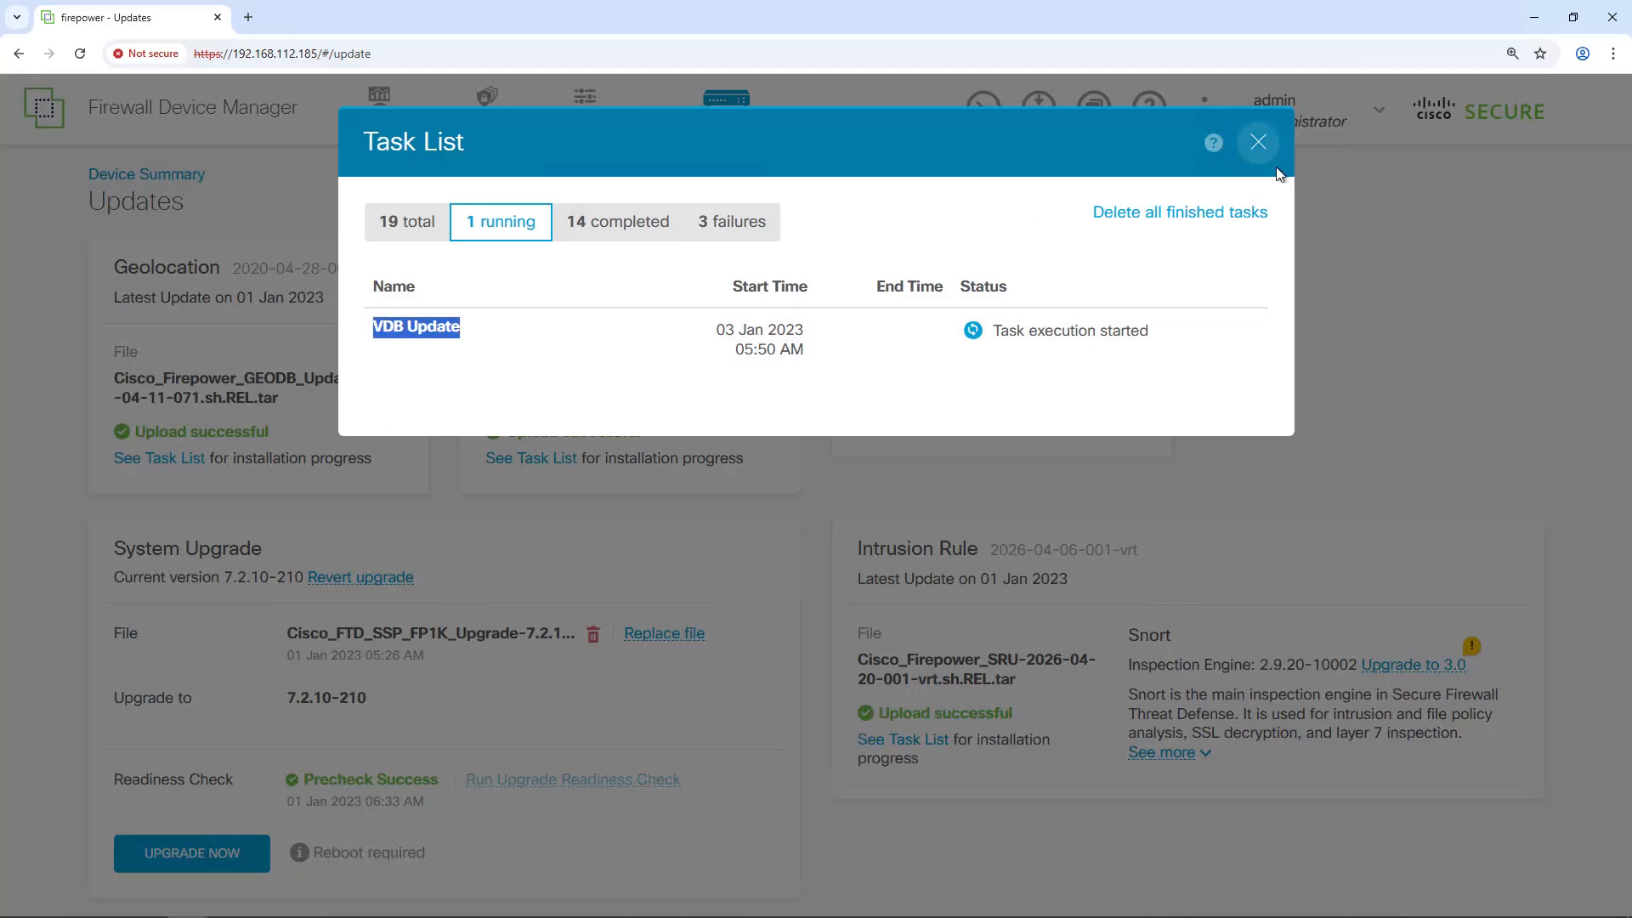
pyautogui.click(1259, 143)
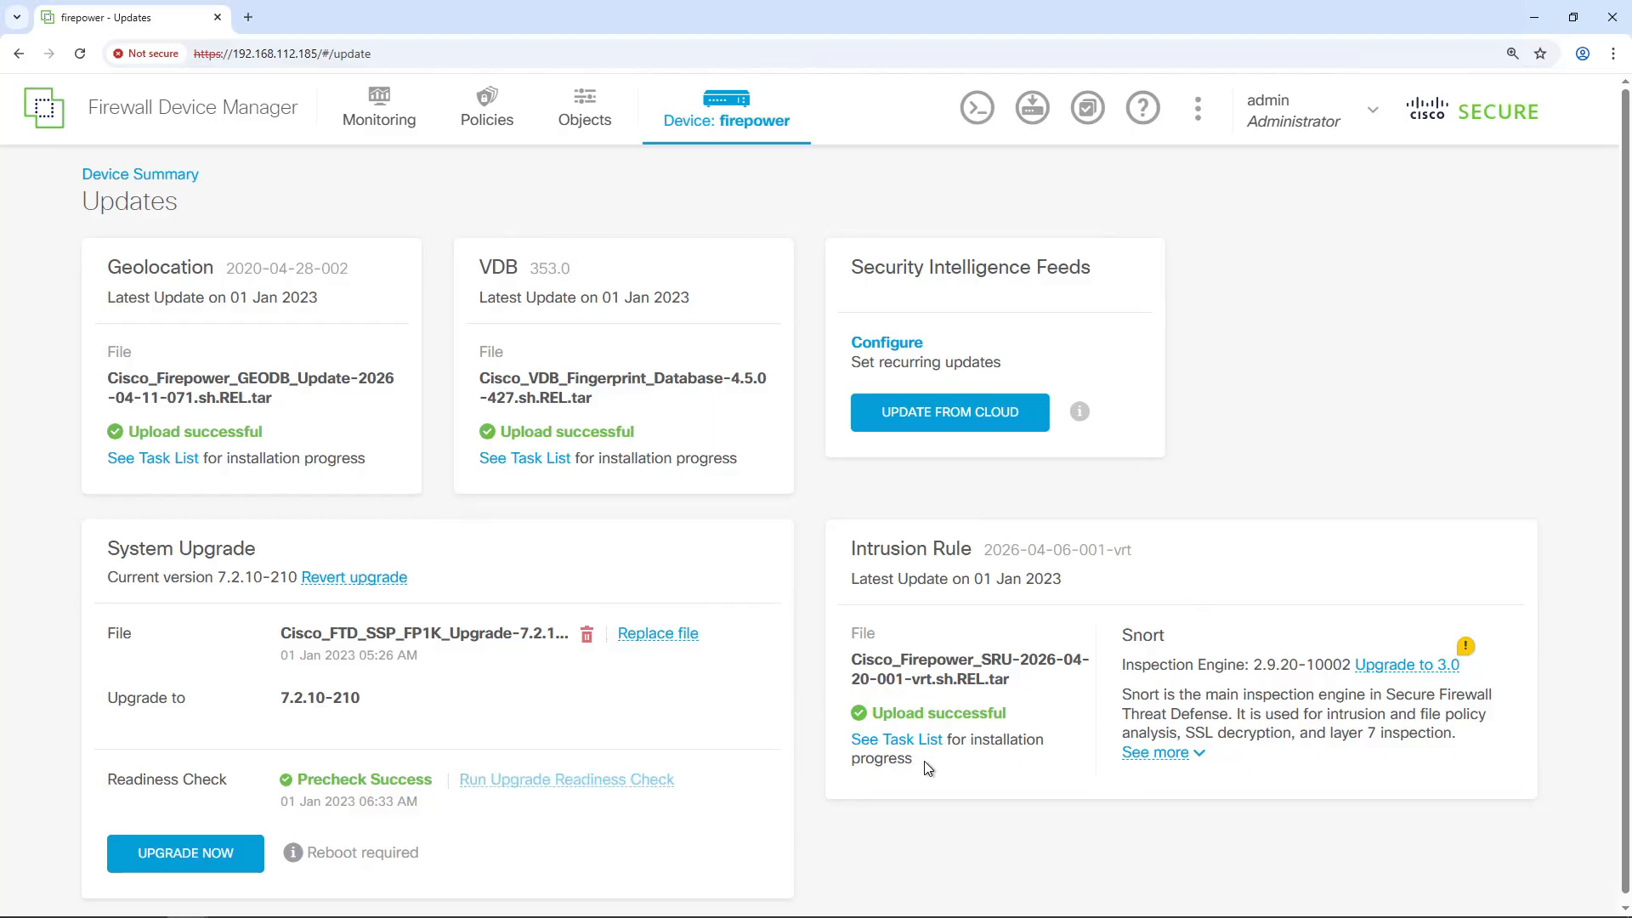
pyautogui.moveTo(872, 714); pyautogui.dragTo(992, 714)
pyautogui.click(1357, 378)
# Reload the Updates page and check the installed Geolocation and VDB versions.
pyautogui.click(81, 55)
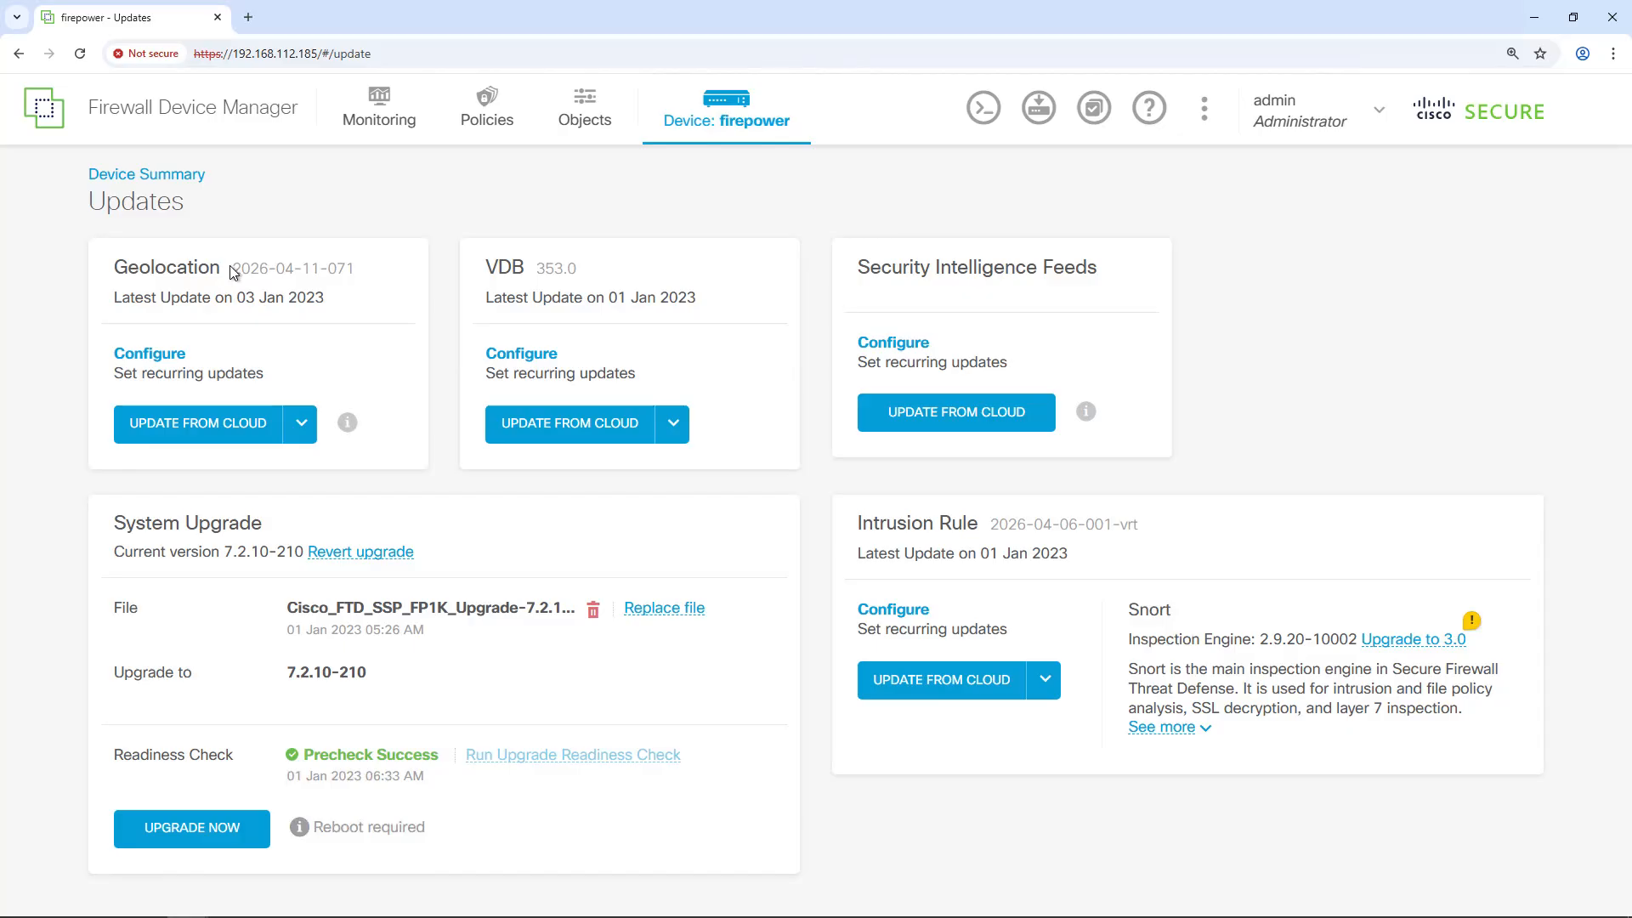
pyautogui.moveTo(232, 269); pyautogui.dragTo(320, 267)
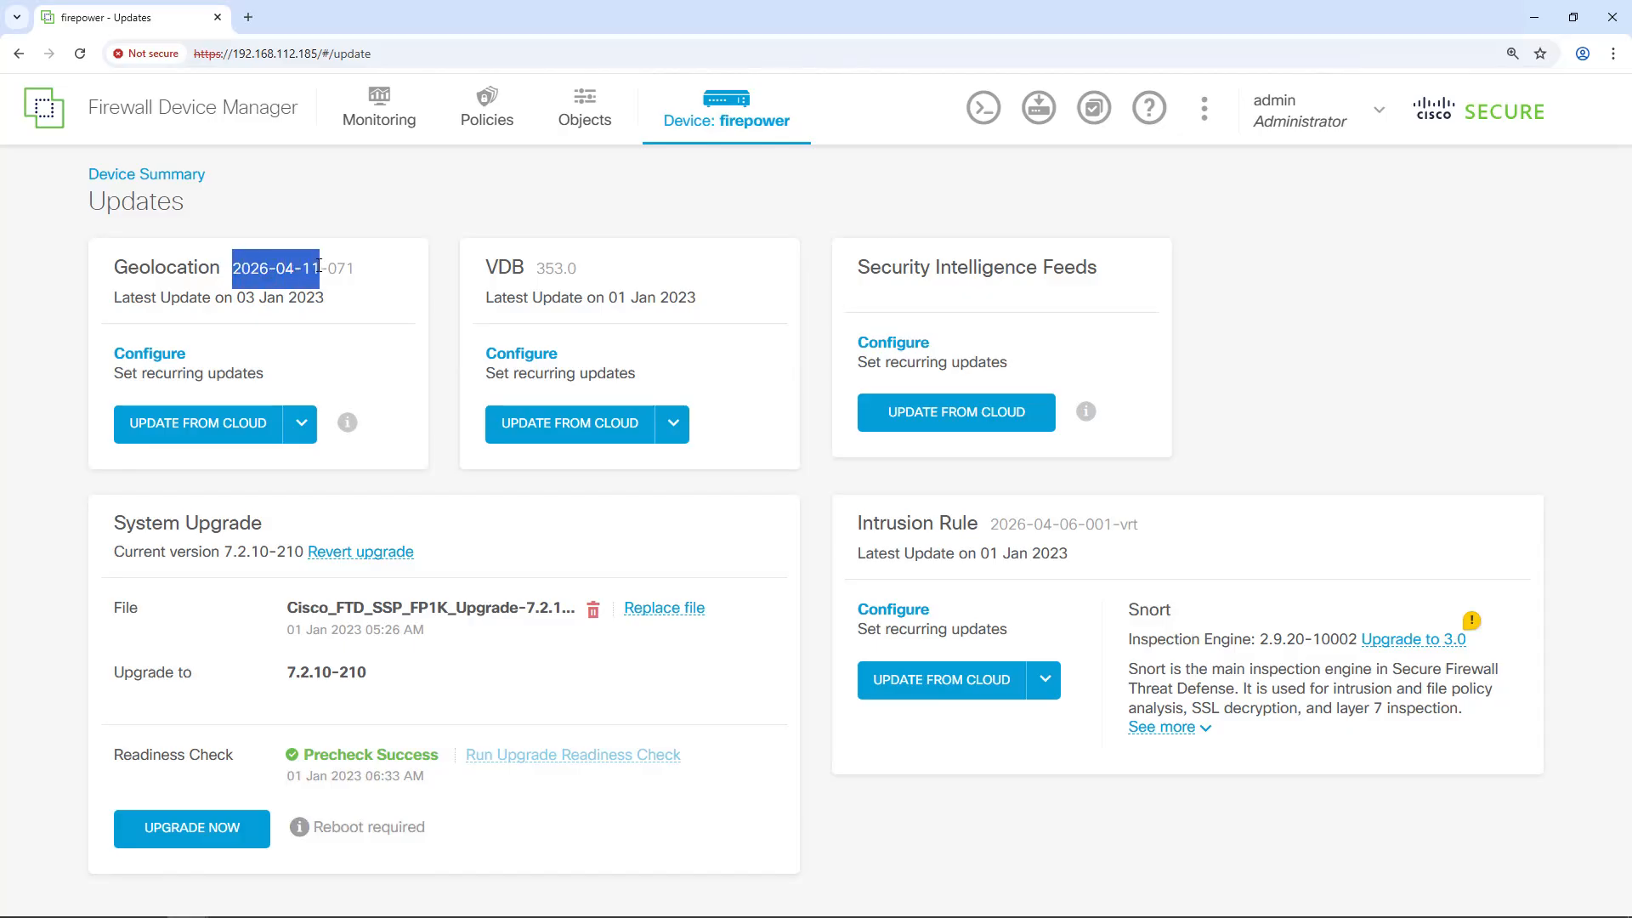
pyautogui.click(315, 271)
pyautogui.doubleClick(286, 271)
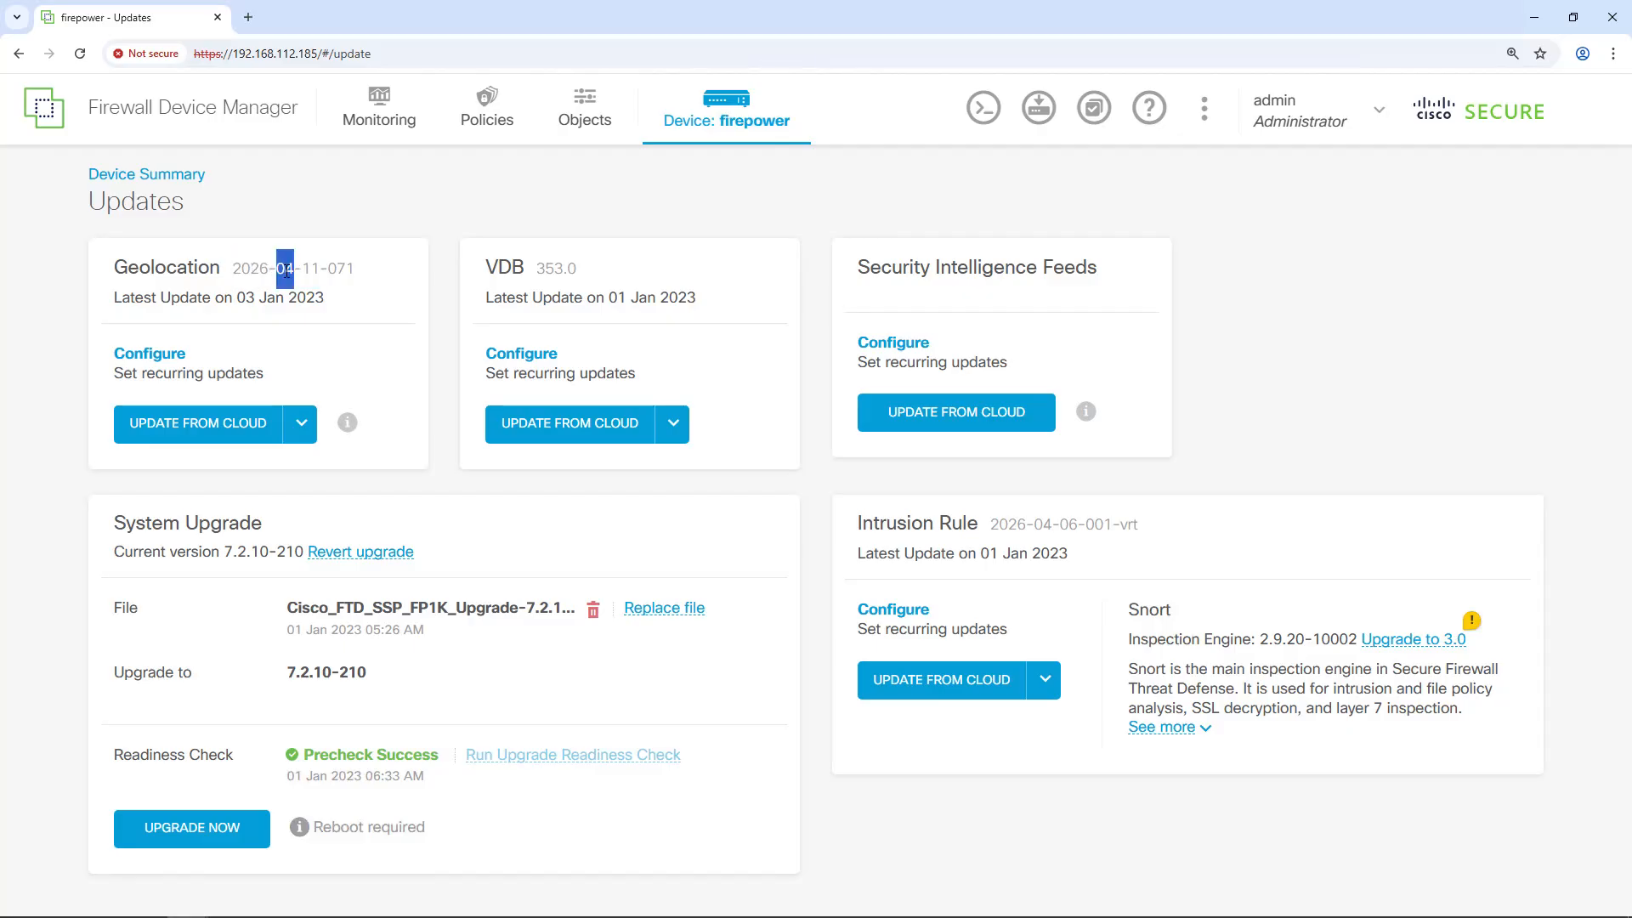
pyautogui.doubleClick(257, 272)
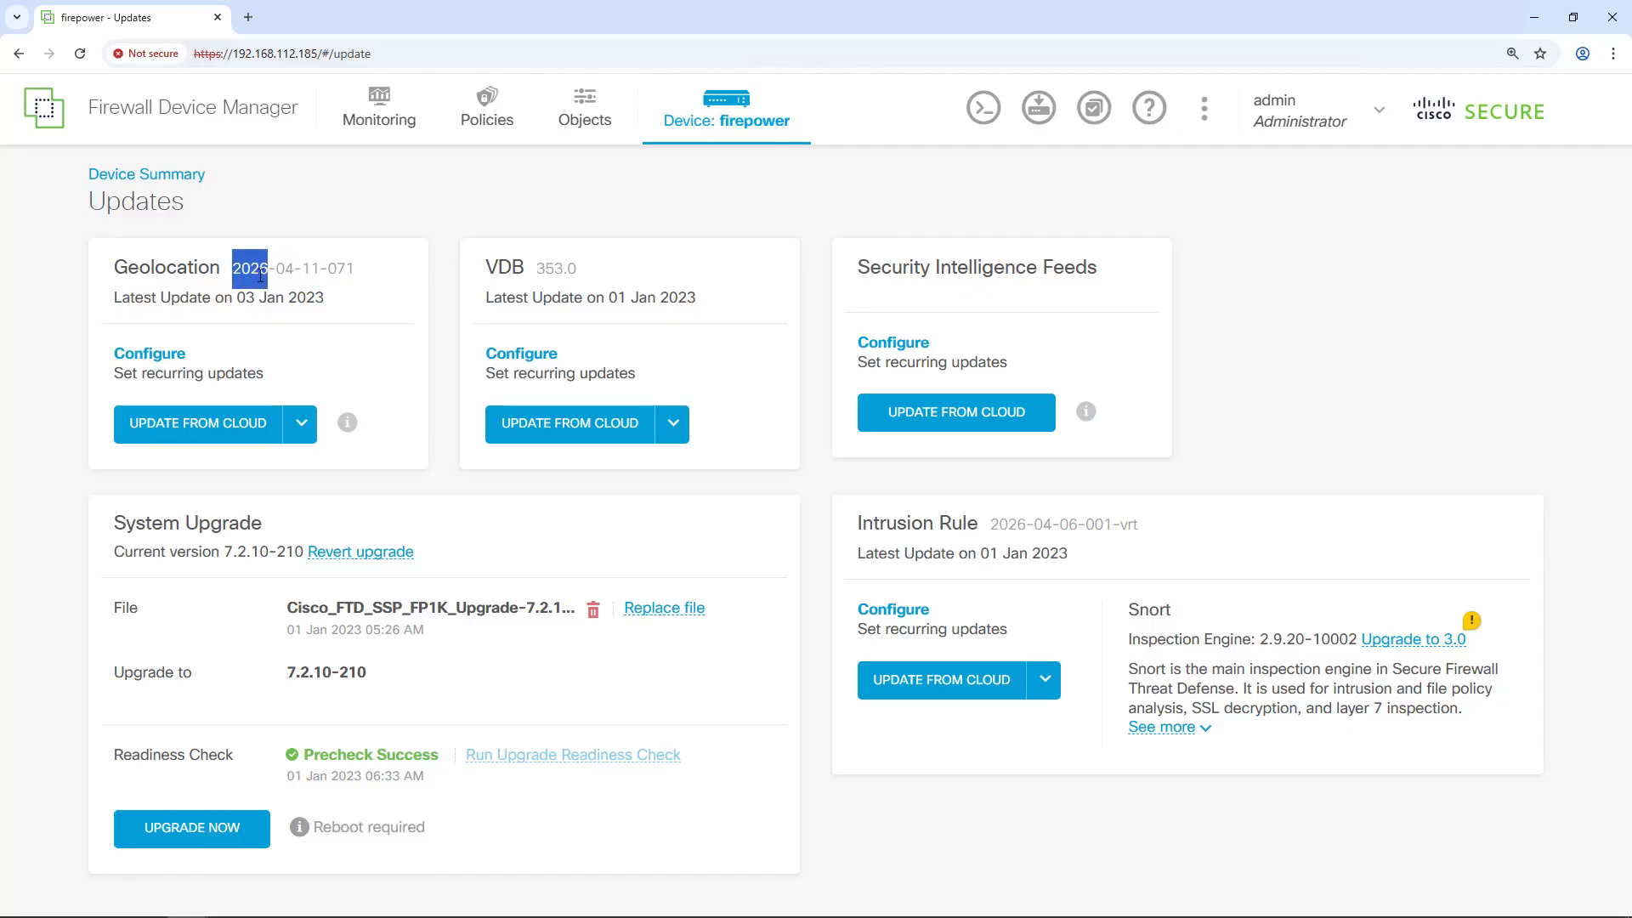
pyautogui.doubleClick(549, 268)
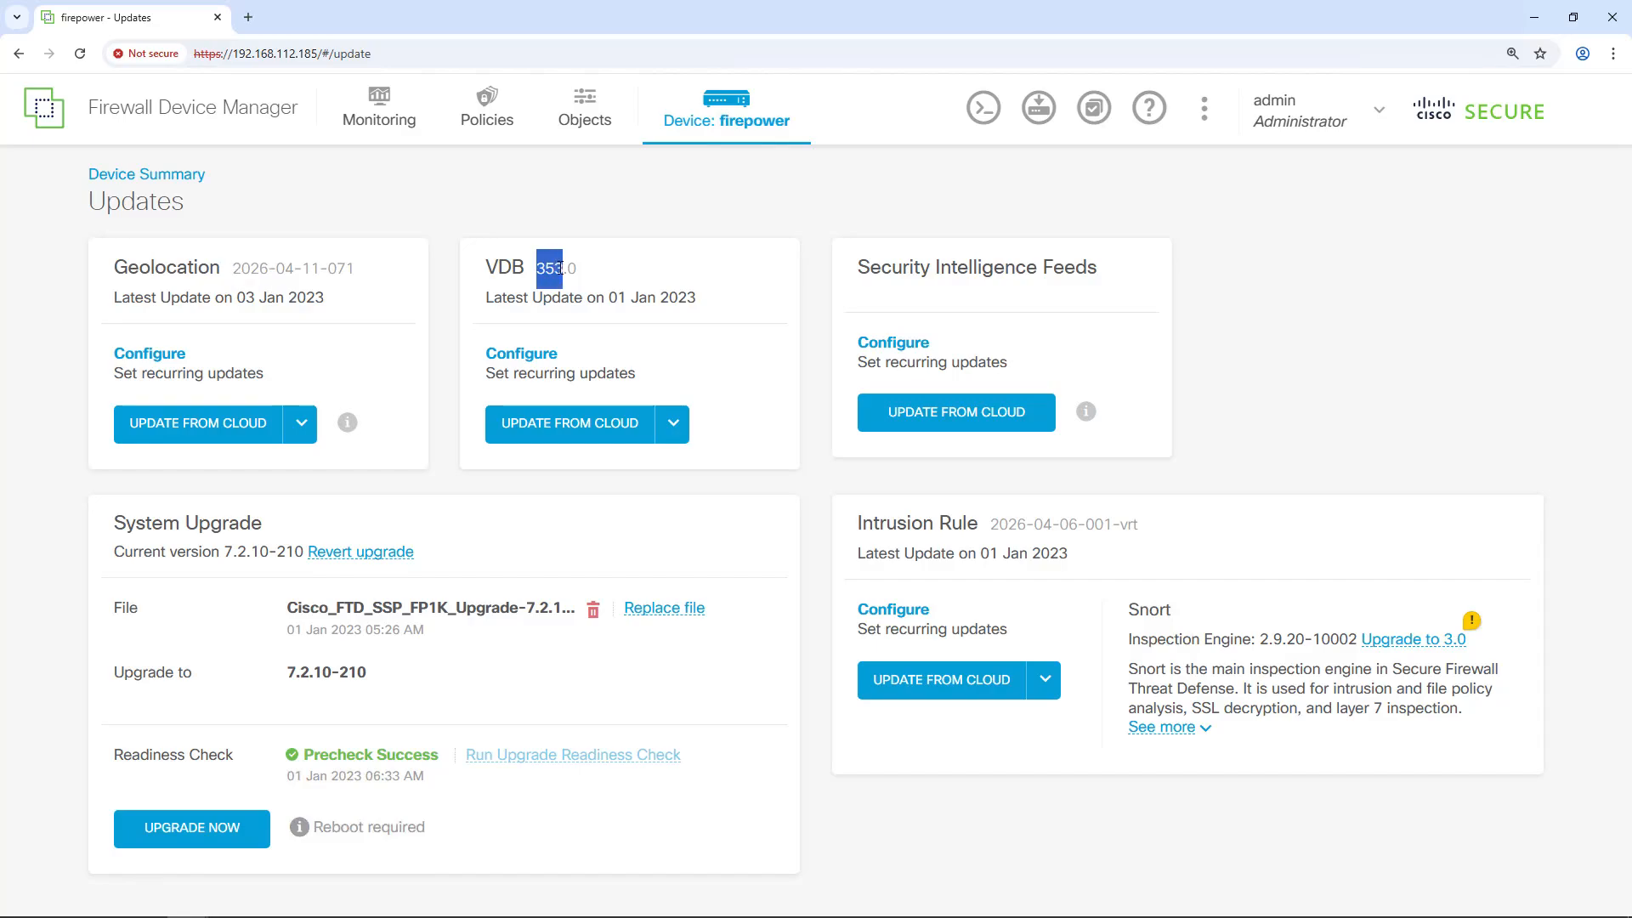
pyautogui.click(613, 261)
# Review the task list for the update tasks that are still queued or running.
pyautogui.click(1095, 110)
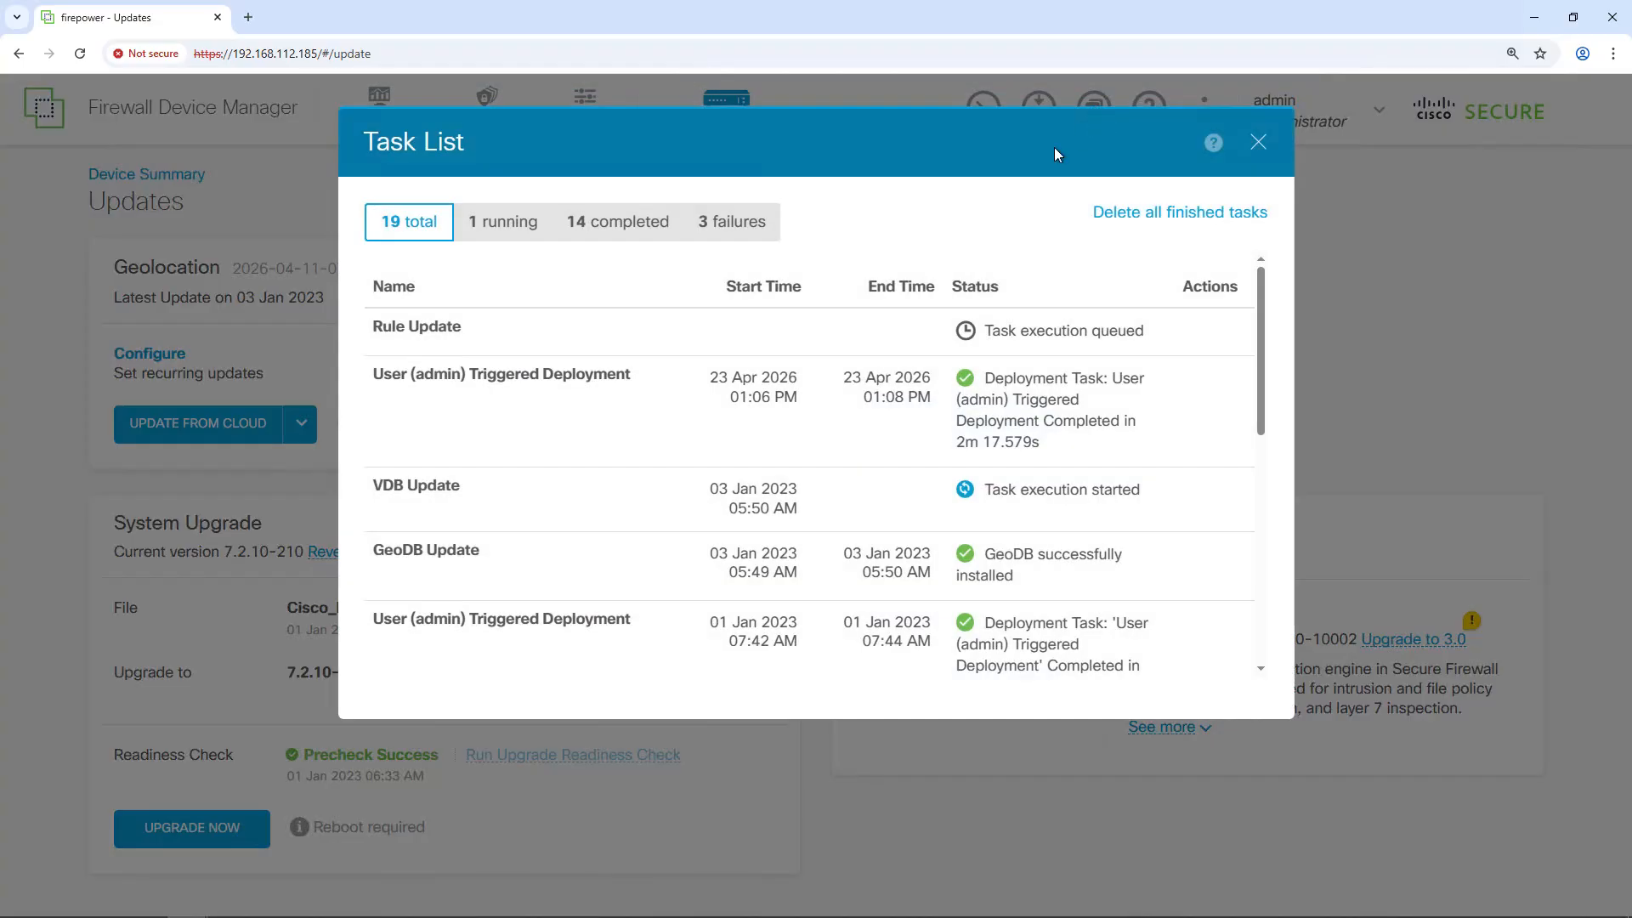
pyautogui.click(502, 225)
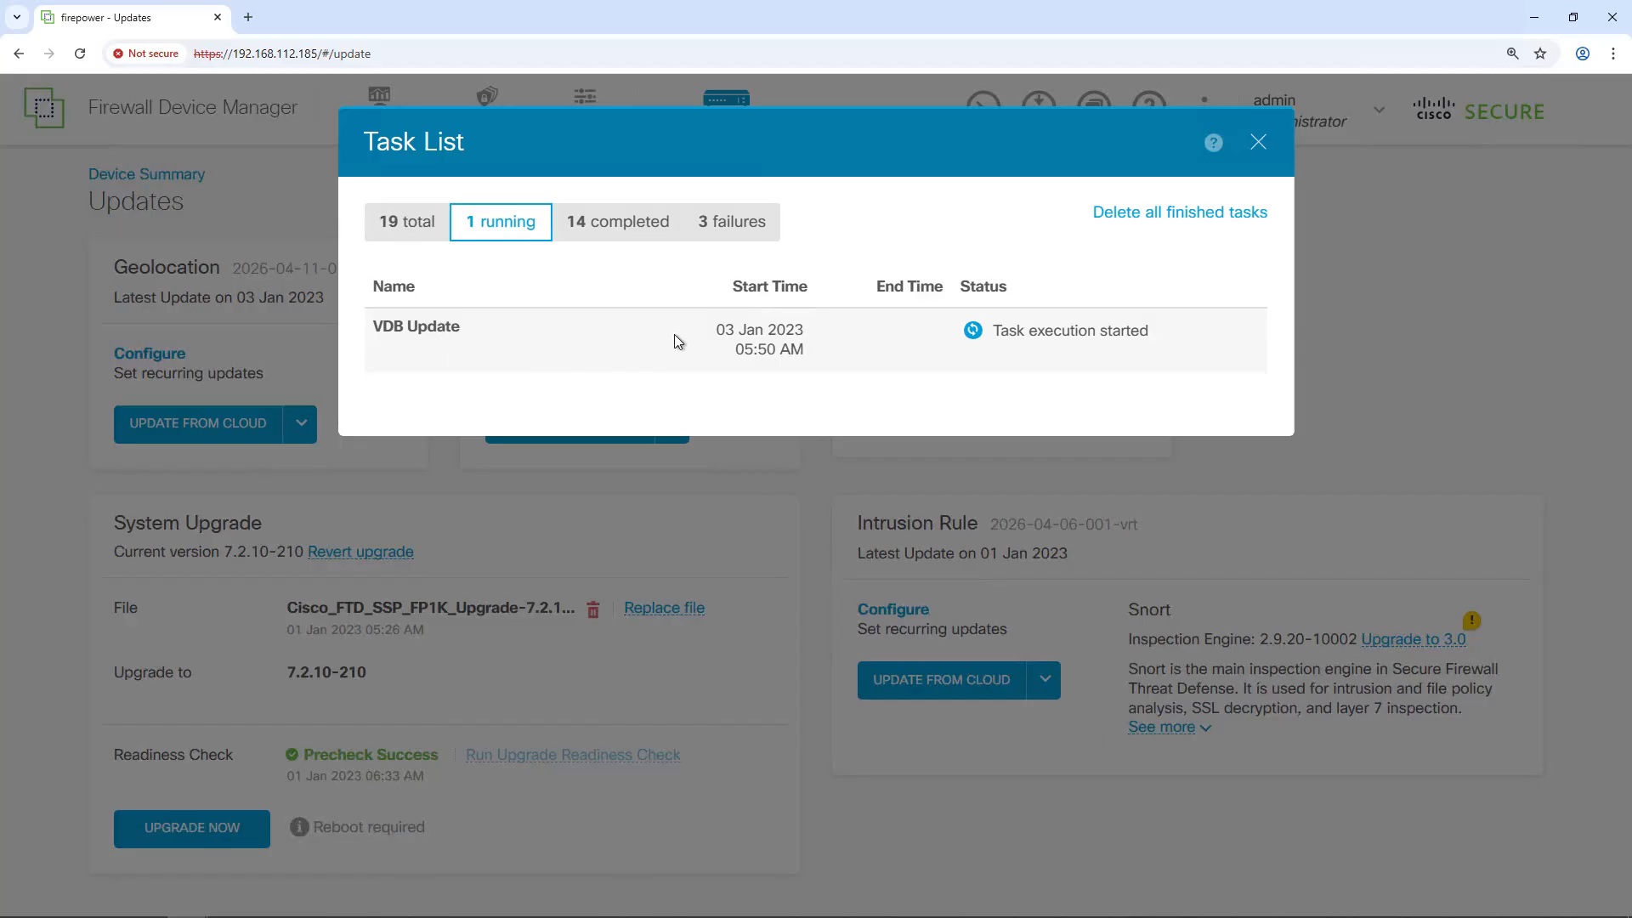
pyautogui.click(1258, 143)
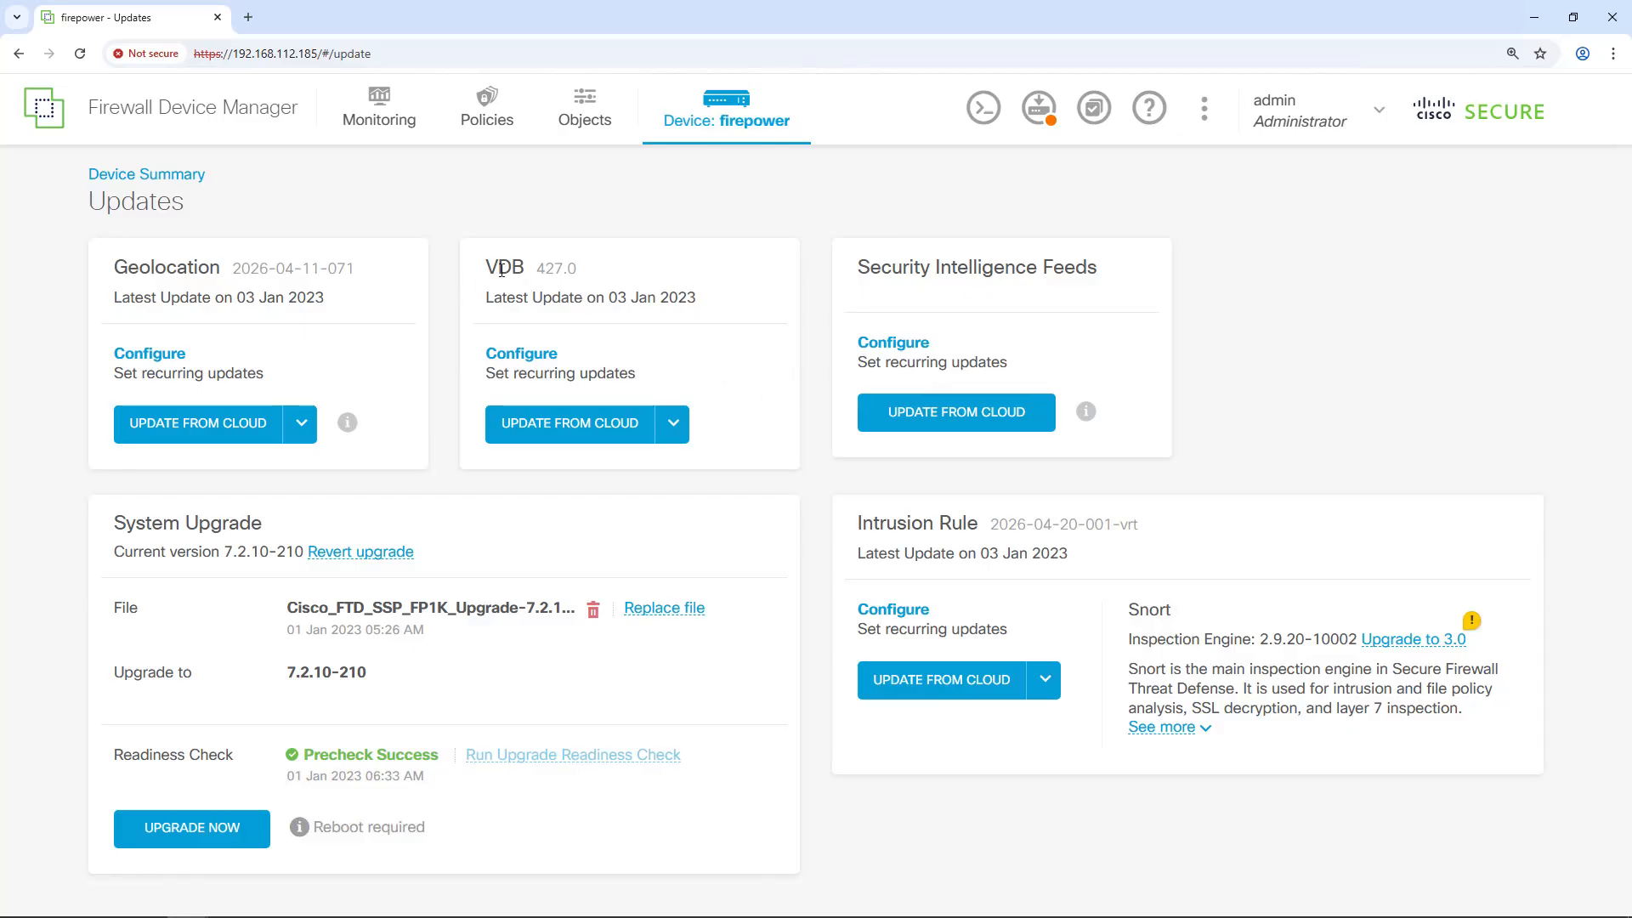
# Check the VDB and Intrusion Rule version numbers on the Updates page.
pyautogui.moveTo(492, 270); pyautogui.dragTo(562, 272)
pyautogui.click(561, 273)
pyautogui.moveTo(1078, 526); pyautogui.dragTo(991, 524)
pyautogui.click(1108, 467)
# Review the pending rule update and VDB changes and deploy them to the device.
pyautogui.click(1040, 109)
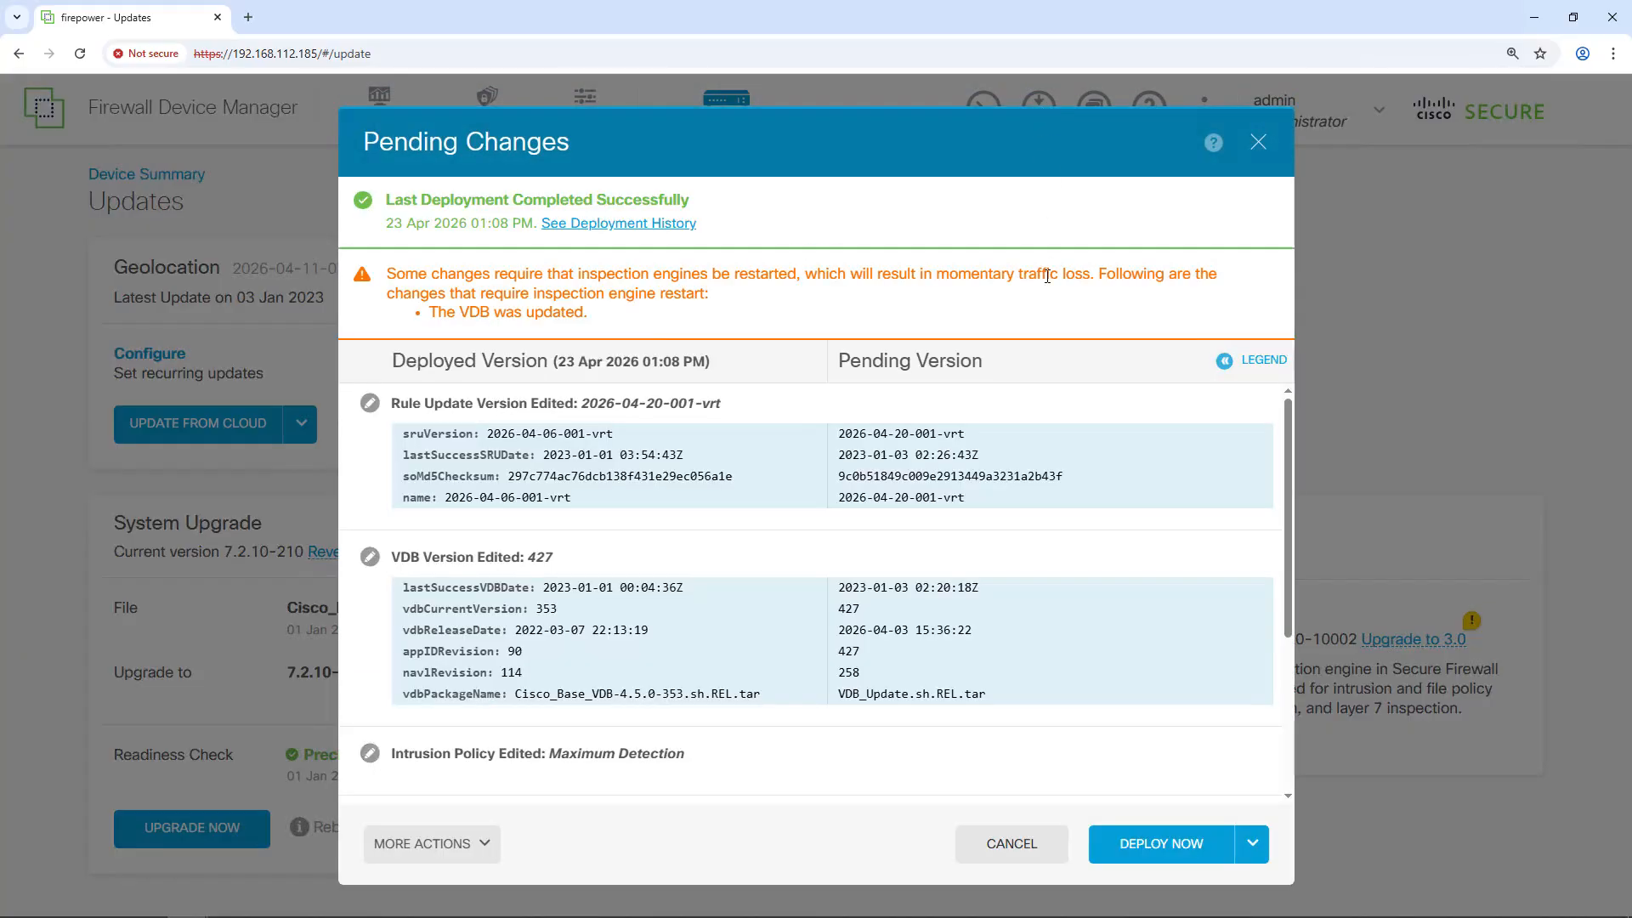
pyautogui.click(1109, 855)
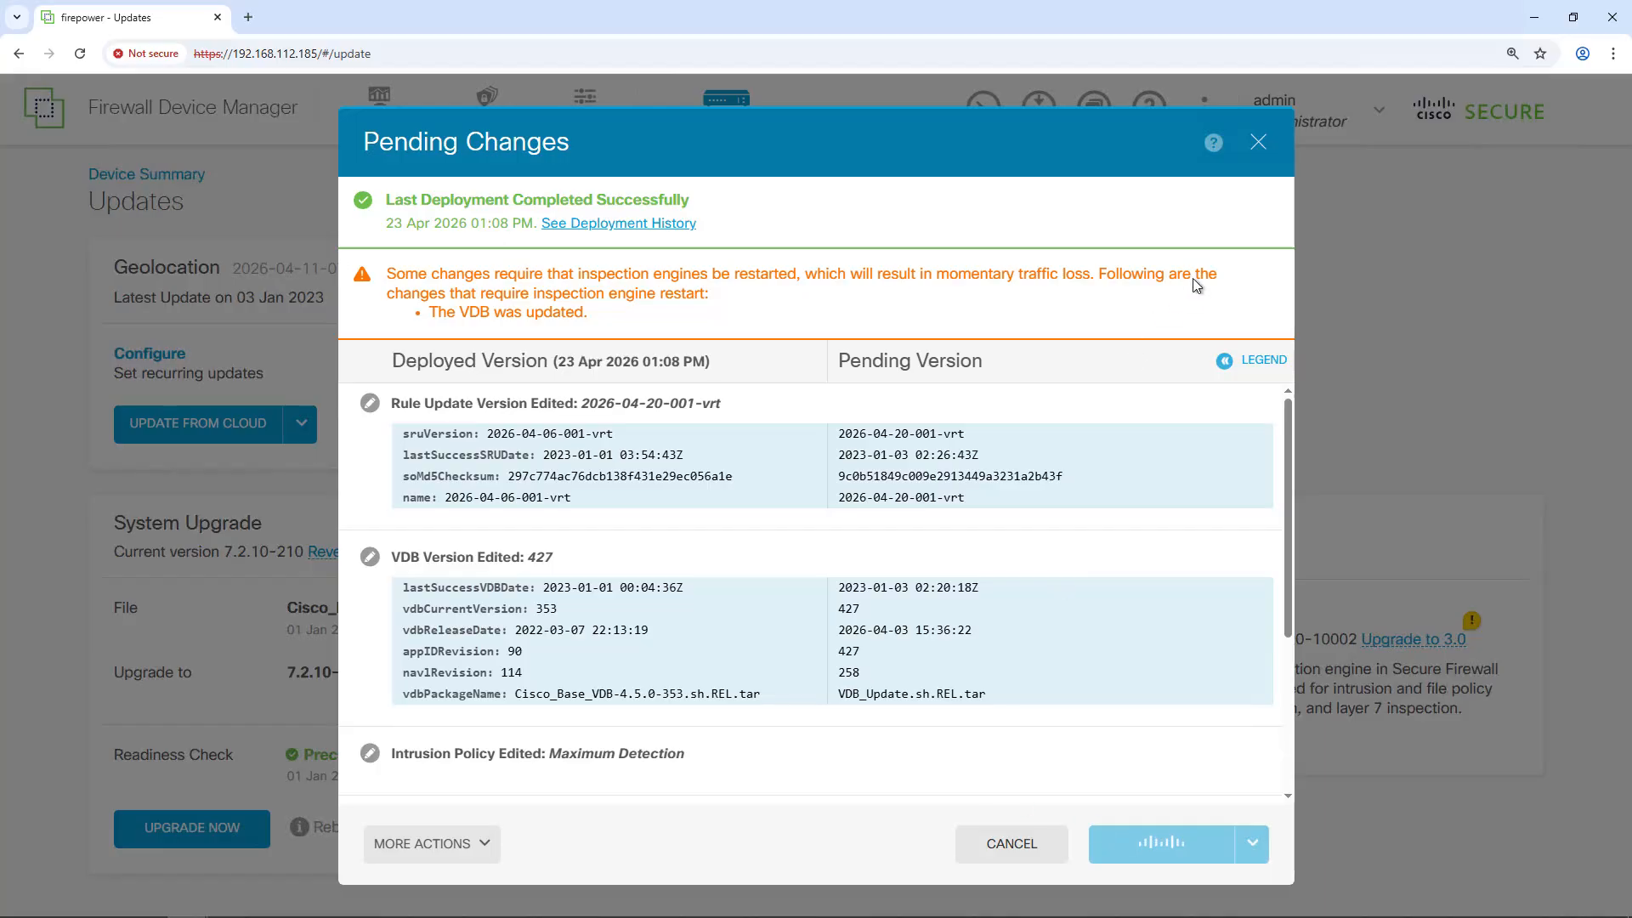
pyautogui.click(1196, 865)
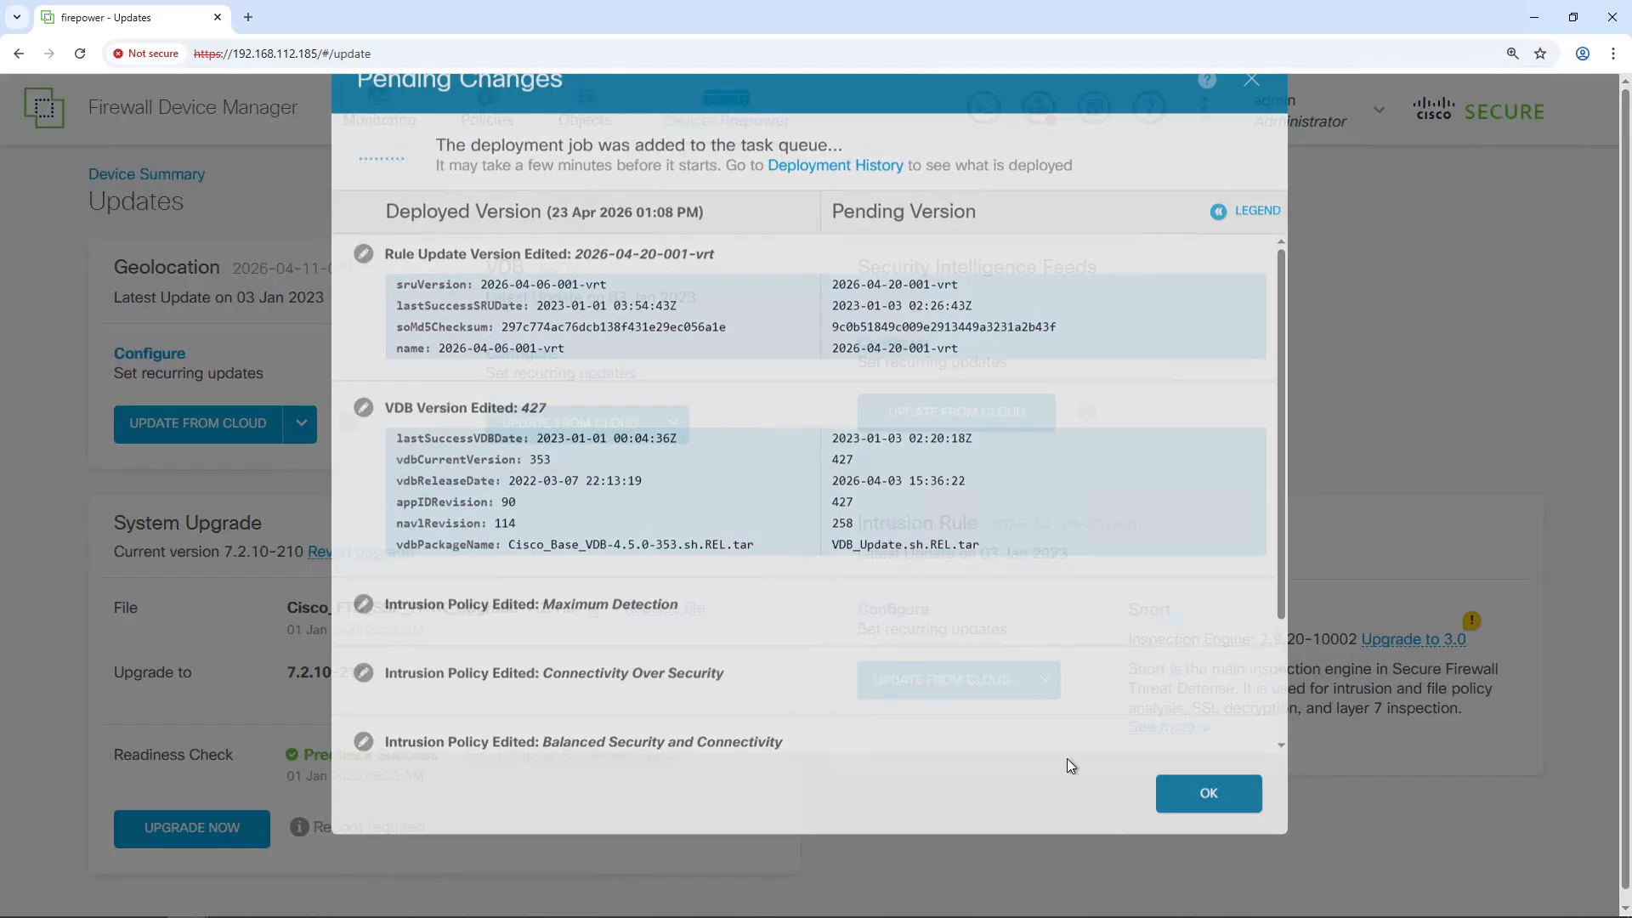